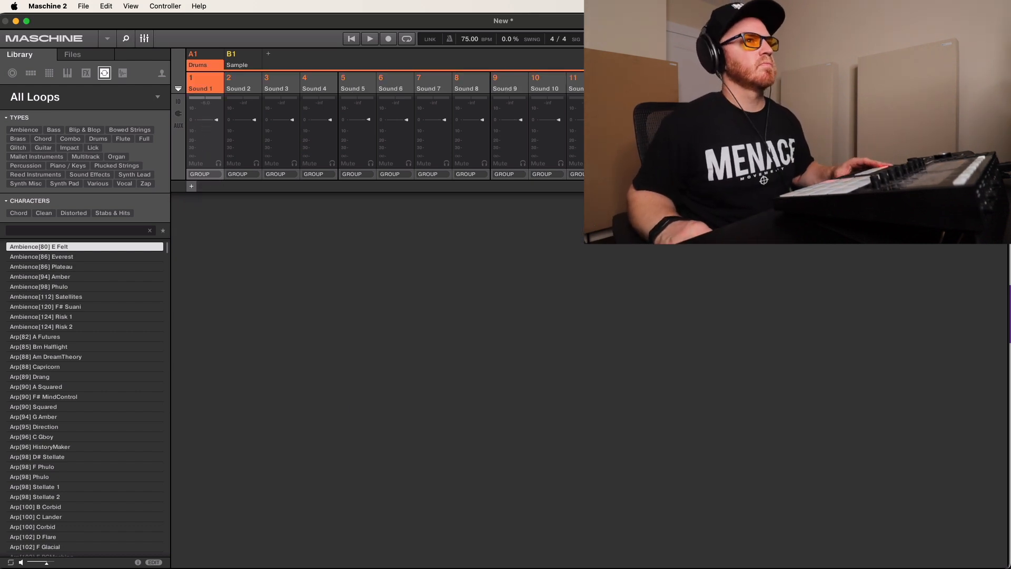
- Show the arrangement view instead of the mixer and switch to the Splice app
{"action": "left_click", "coordinate": [144, 38]}
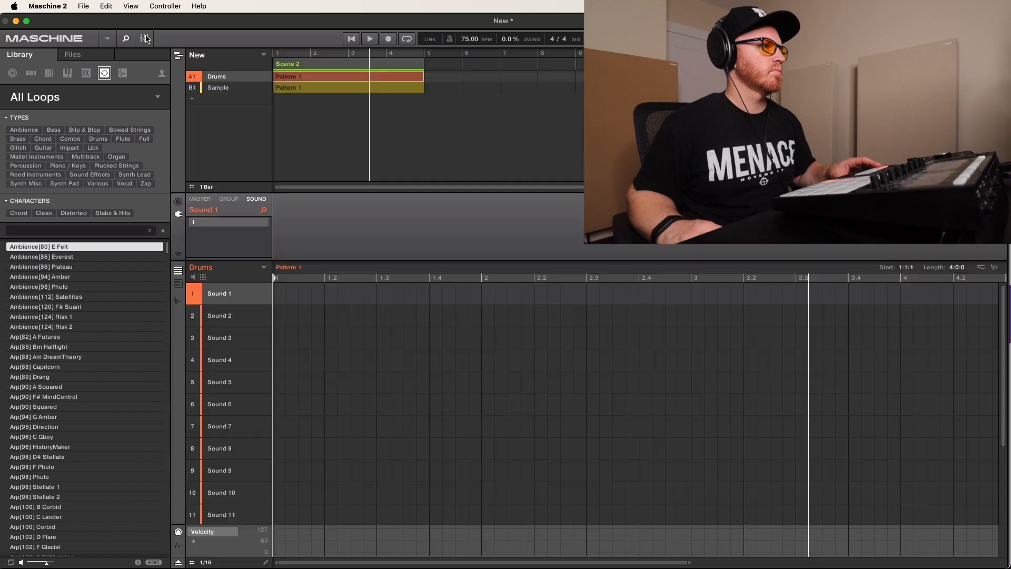
{"action": "left_click", "coordinate": [218, 88]}
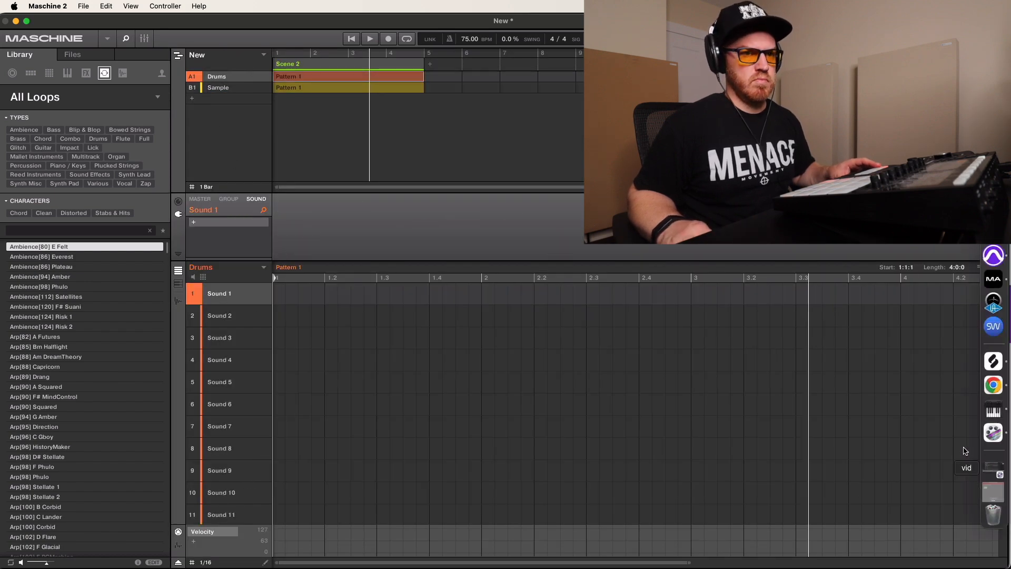
{"action": "left_click", "coordinate": [994, 358]}
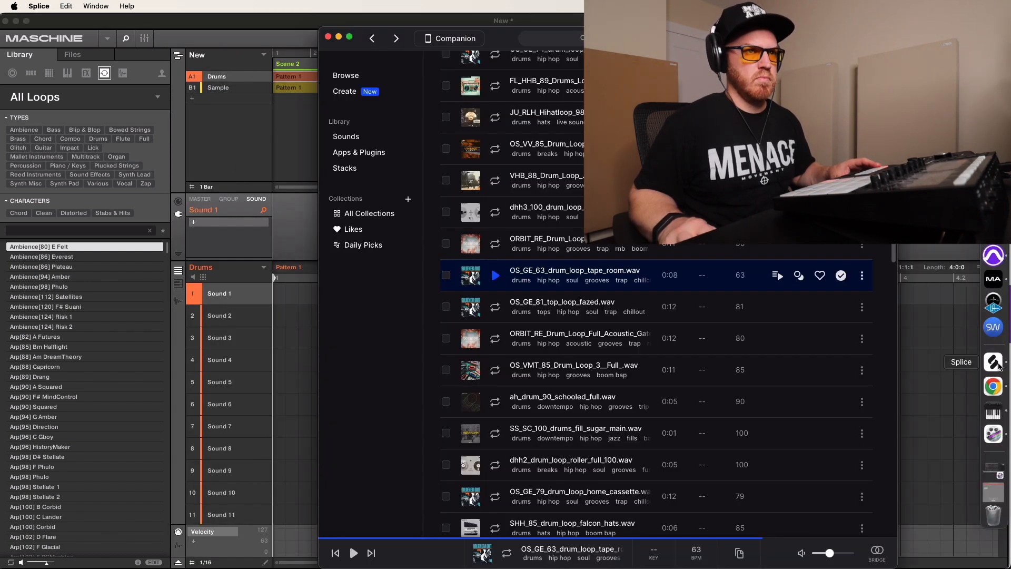
- Audition hip hop boom bap drum loops in Splice and add the 80 BPM ORBIT_RE_Drum_Loop_Full_Acoustic loop to the library
{"action": "scroll", "coordinate": [506, 342], "scroll_direction": "down", "scroll_amount": 10}
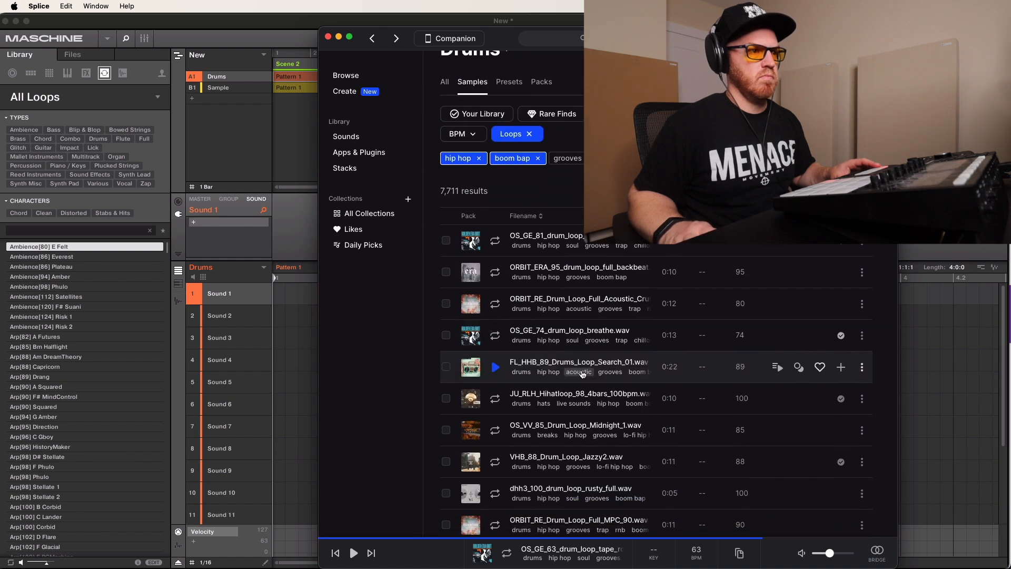
{"action": "left_click", "coordinate": [496, 226]}
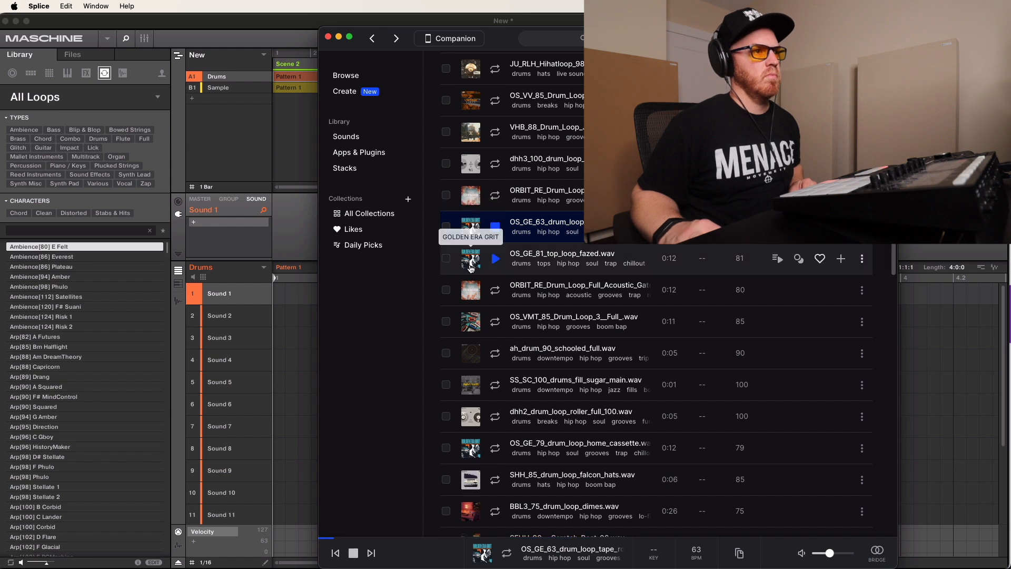
{"action": "left_click", "coordinate": [495, 259]}
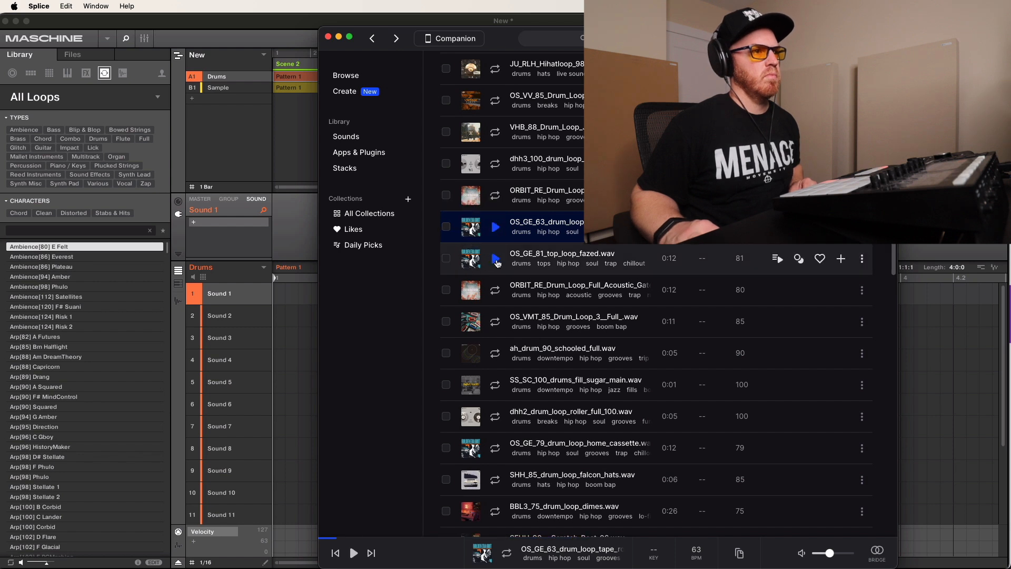
{"action": "left_click", "coordinate": [495, 291]}
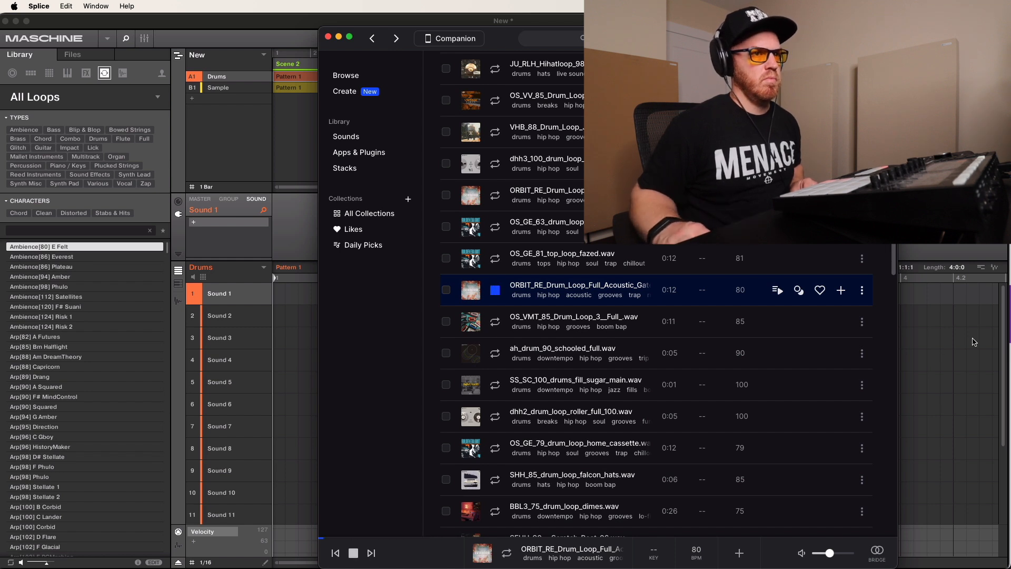
{"action": "left_click", "coordinate": [840, 291]}
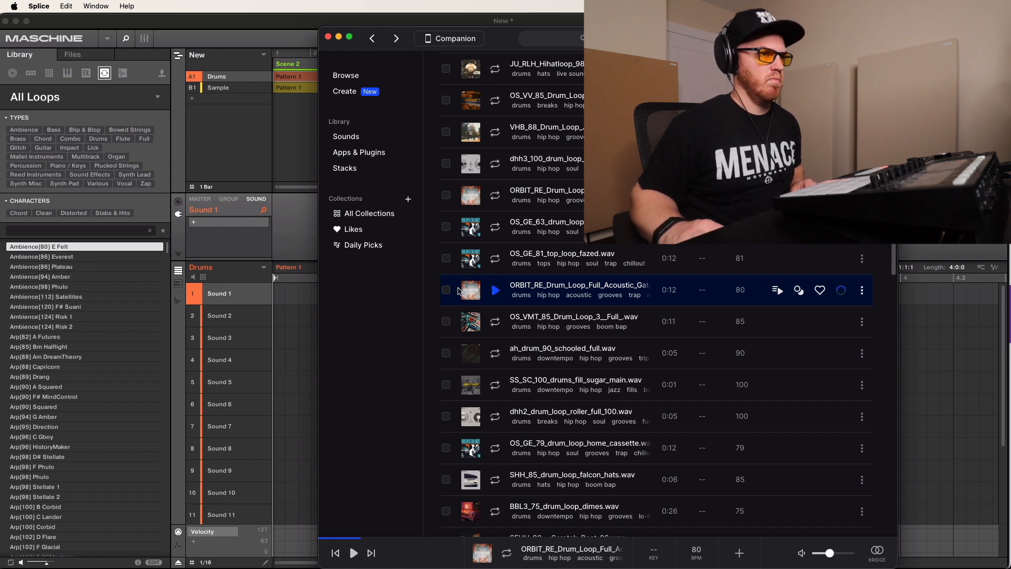
- Load the ORBIT_RE drum loop into sound slot 2 of Maschine's Drums group and name the sound Snare
{"action": "left_click_drag", "start_coordinate": [471, 296], "coordinate": [233, 323]}
{"action": "left_click", "coordinate": [232, 320]}
{"action": "type", "text": "Snar"}
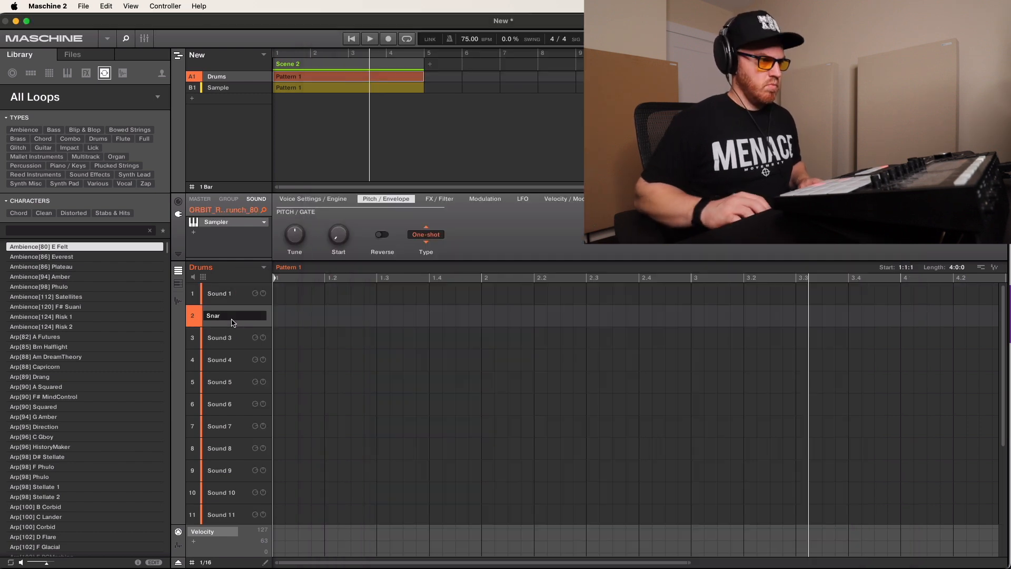
{"action": "type", "text": "e"}
{"action": "key", "text": "Return"}
- Return to Splice and audition the loops from OS_VMT_85_Drum_Loop_3__Full_.wav down to BBL3_75_drum_loop_dimes.wav
{"action": "key", "text": "super+Tab"}
{"action": "left_click", "coordinate": [494, 323]}
{"action": "key", "text": "Down"}
{"action": "key", "text": "Down"}
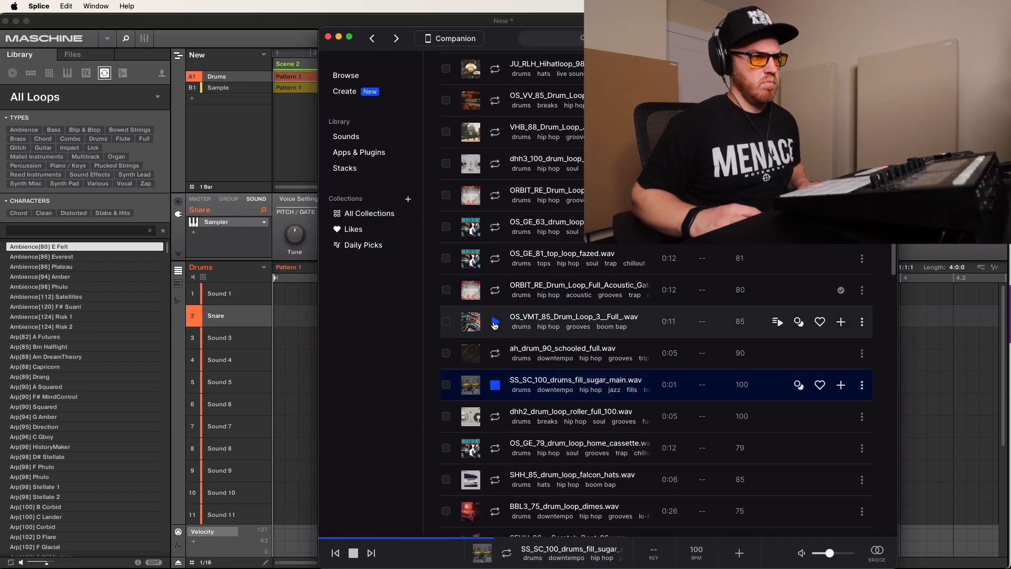
{"action": "key", "text": "Down"}
{"action": "key", "text": "Down"}
{"action": "key", "text": "Down"}
{"action": "key", "text": "Down"}
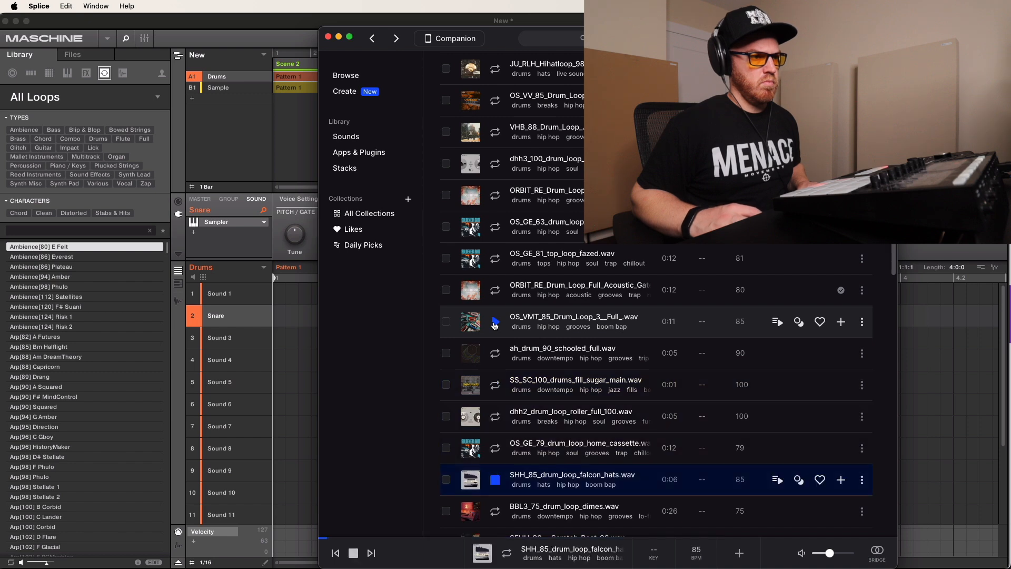
{"action": "scroll", "coordinate": [495, 325], "scroll_direction": "down", "scroll_amount": 5}
{"action": "key", "text": "space"}
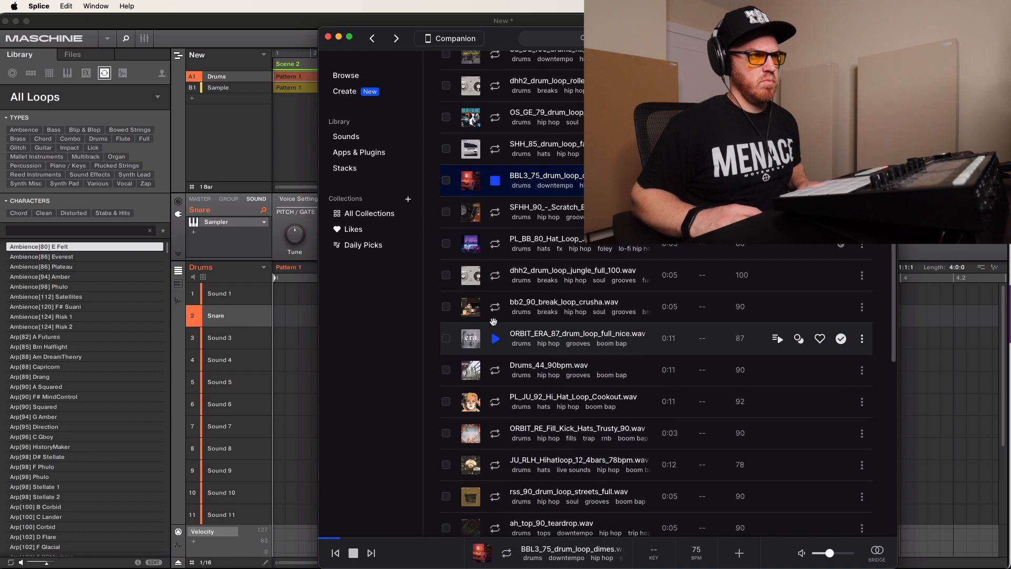
{"action": "key", "text": "space"}
- Load BBL3_75_drum_loop_dimes.wav into sound slot 1 of Maschine's Drums group and name the sound Kick
{"action": "left_click_drag", "start_coordinate": [475, 183], "coordinate": [218, 297]}
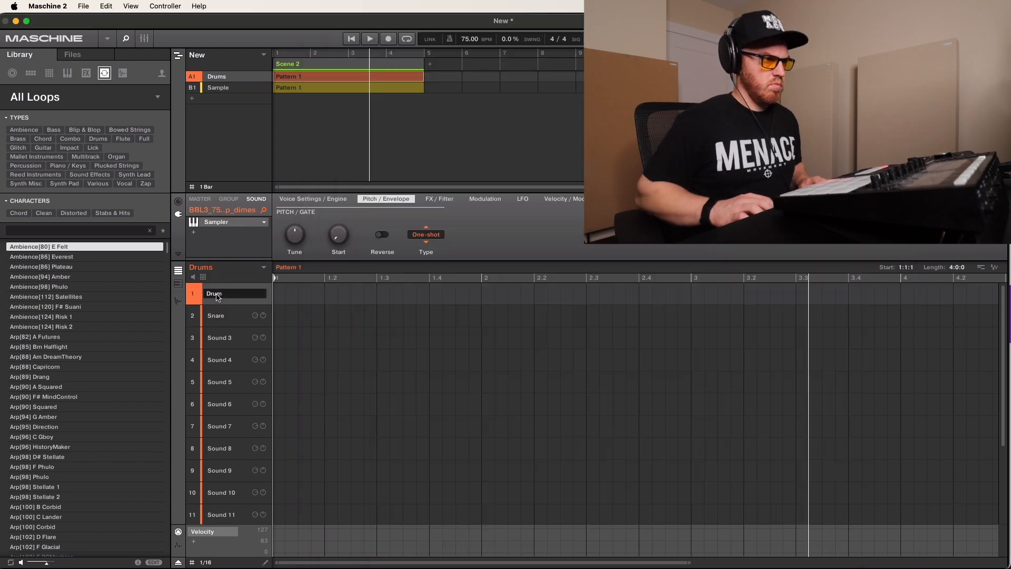
{"action": "left_click", "coordinate": [218, 296]}
{"action": "type", "text": "Ki"}
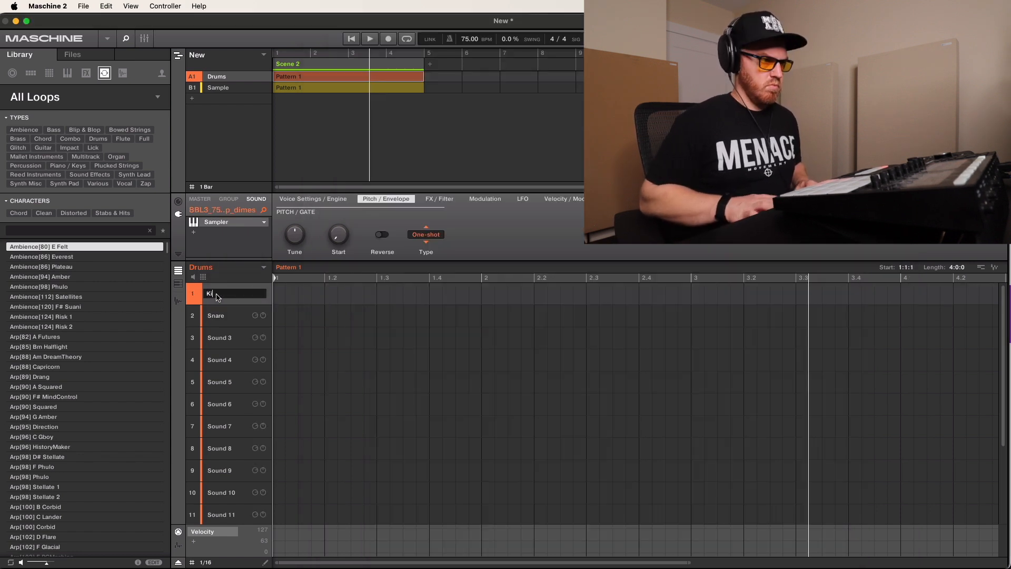
{"action": "type", "text": "ck"}
{"action": "key", "text": "Return"}
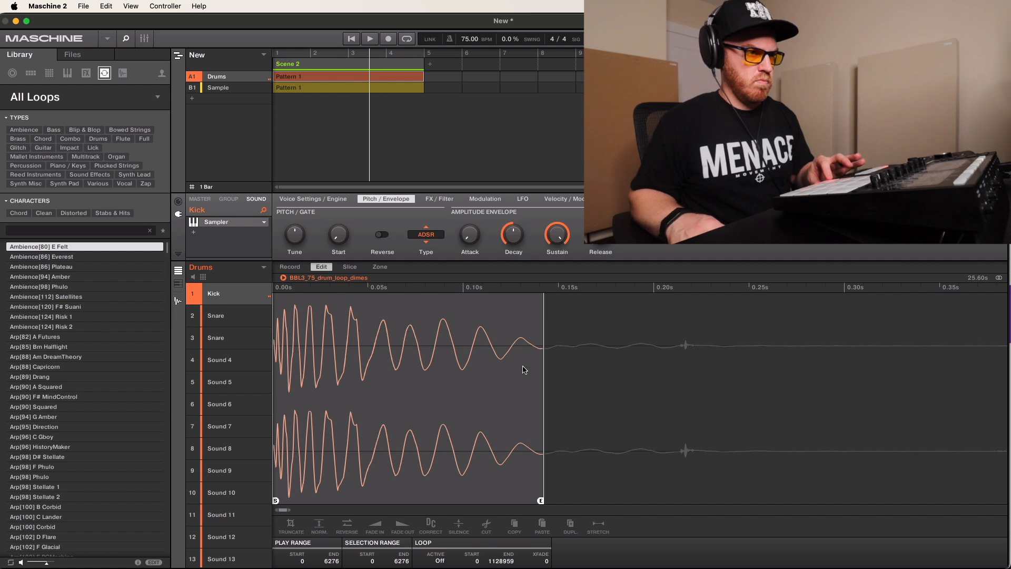
- Trim the Kick sample's play range so it ends right after the first drum hit
{"action": "left_click_drag", "start_coordinate": [500, 323], "coordinate": [546, 357]}
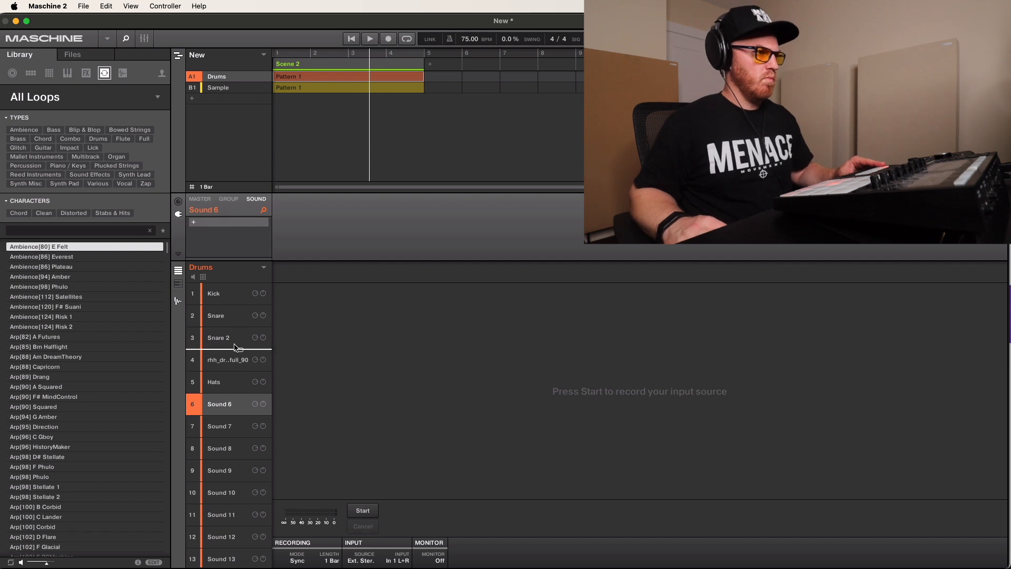
- Move the empty sound from slot 6 to slot 2, between Kick and Snare
{"action": "left_click_drag", "start_coordinate": [232, 314], "coordinate": [232, 314]}
- Switch to Splice and audition the drum loops from bb2_90_break_loop_lemonade.wav down to OS_VV_88_Drum_Loop_Lotus_2.wav
{"action": "key", "text": "super+Tab"}
{"action": "key", "text": "Down"}
{"action": "key", "text": "Down"}
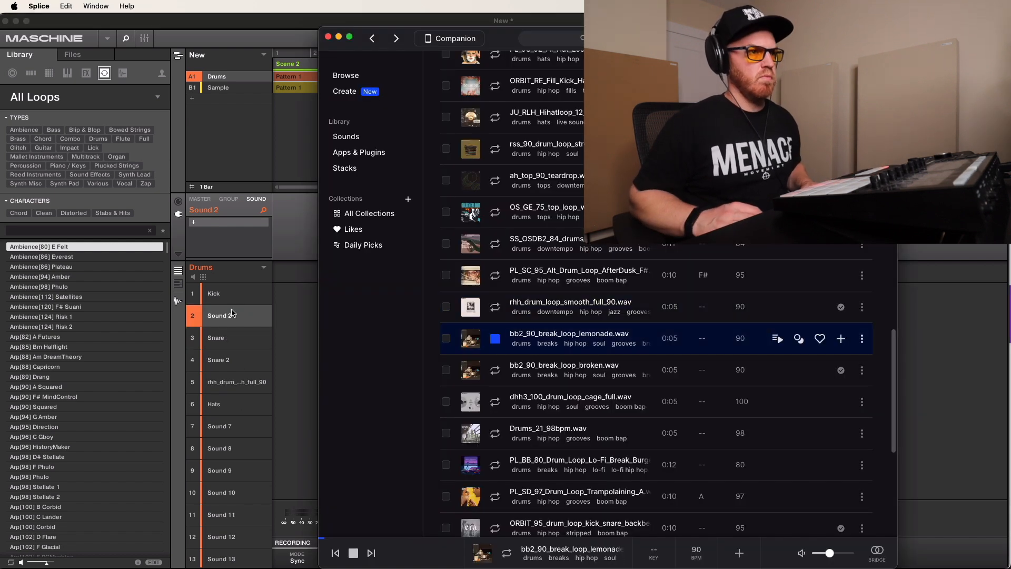
{"action": "key", "text": "Down"}
{"action": "key", "text": "Down"}
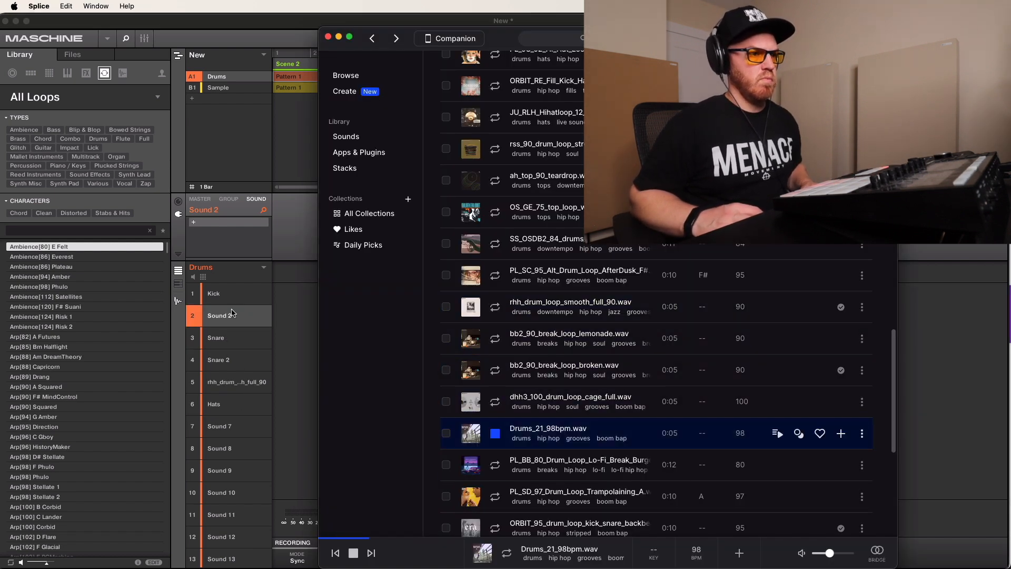
{"action": "key", "text": "Down"}
{"action": "key", "text": "Down"}
{"action": "key", "text": "Down"}
{"action": "key", "text": "Up"}
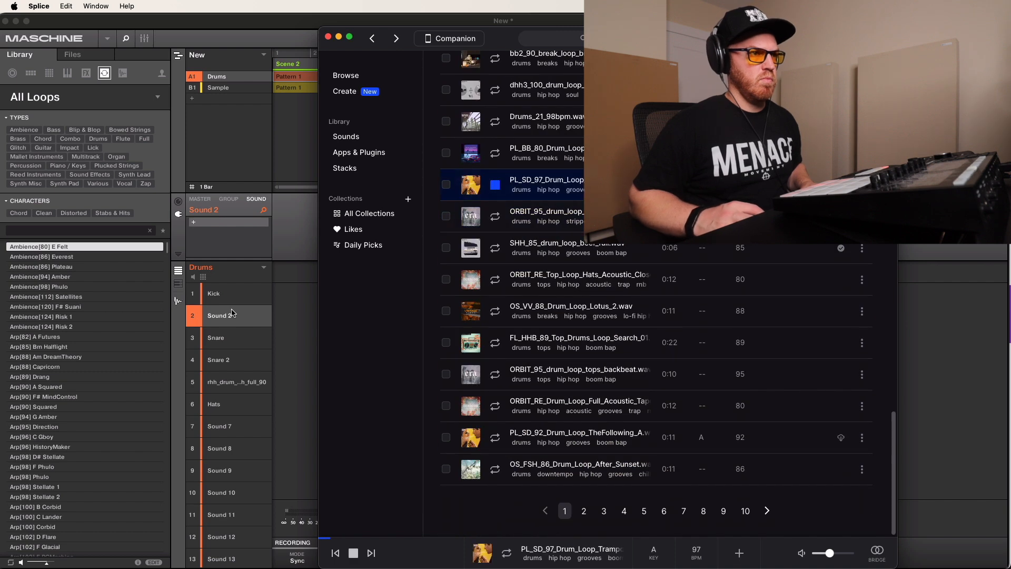
{"action": "key", "text": "Down"}
{"action": "key", "text": "Down"}
{"action": "key", "text": "Down"}
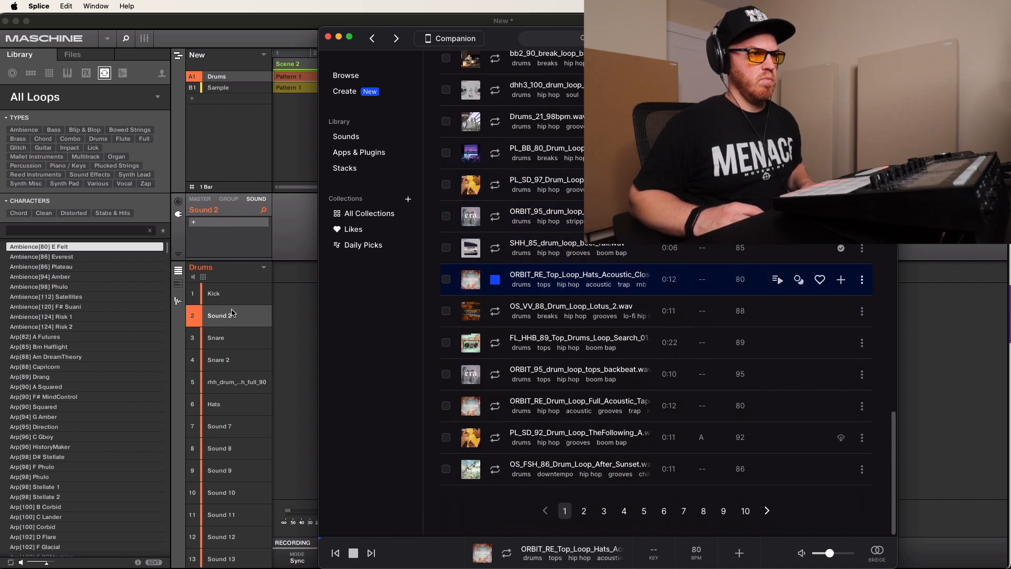
{"action": "key", "text": "Down"}
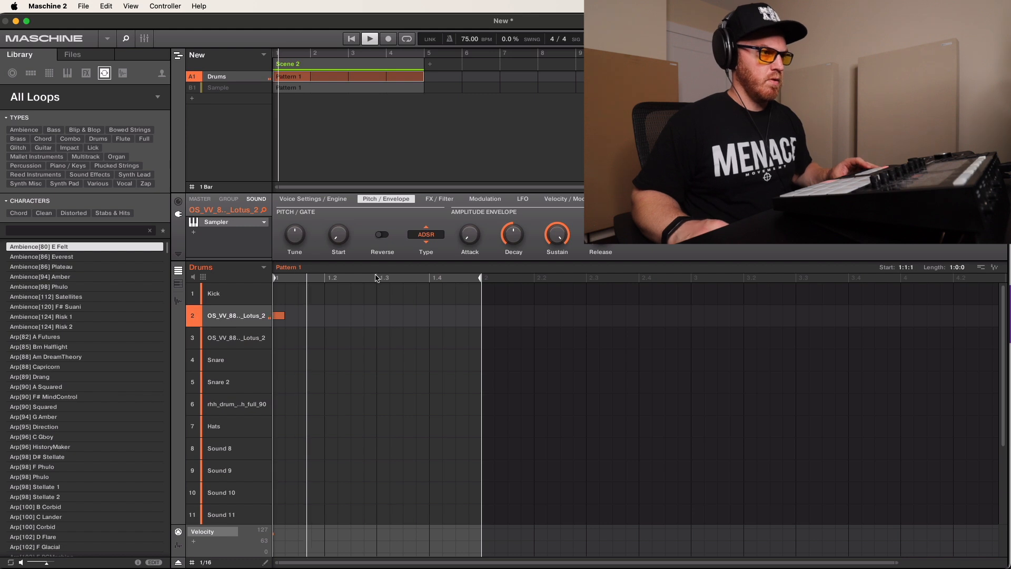
- Add three notes to the row of sound 2 in Pattern 1: one in beat 1.2 and two neighbouring ones in beat 1.3
{"action": "left_click", "coordinate": [360, 316]}
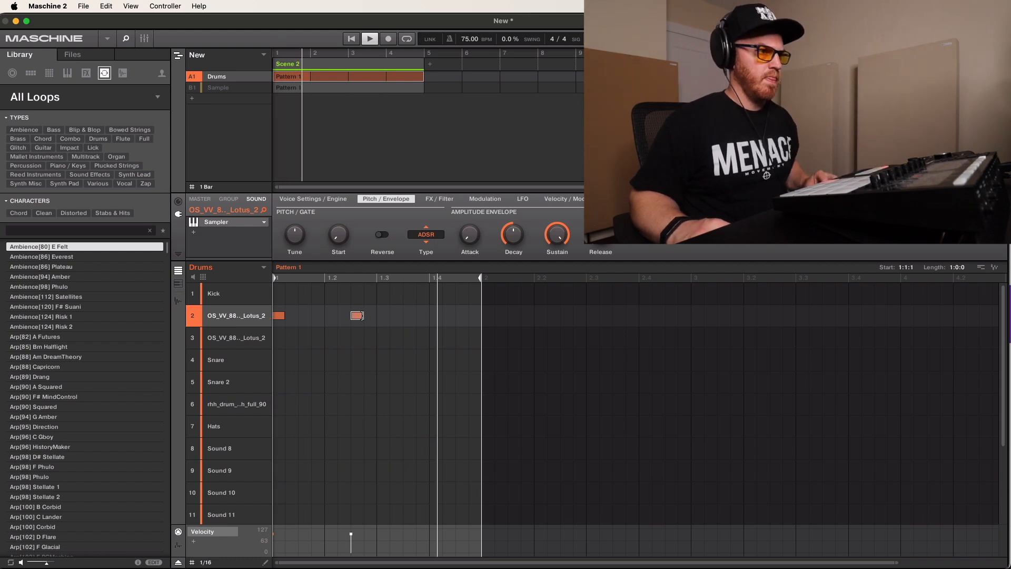
{"action": "left_click", "coordinate": [398, 317]}
{"action": "left_click_drag", "start_coordinate": [402, 320], "coordinate": [409, 320]}
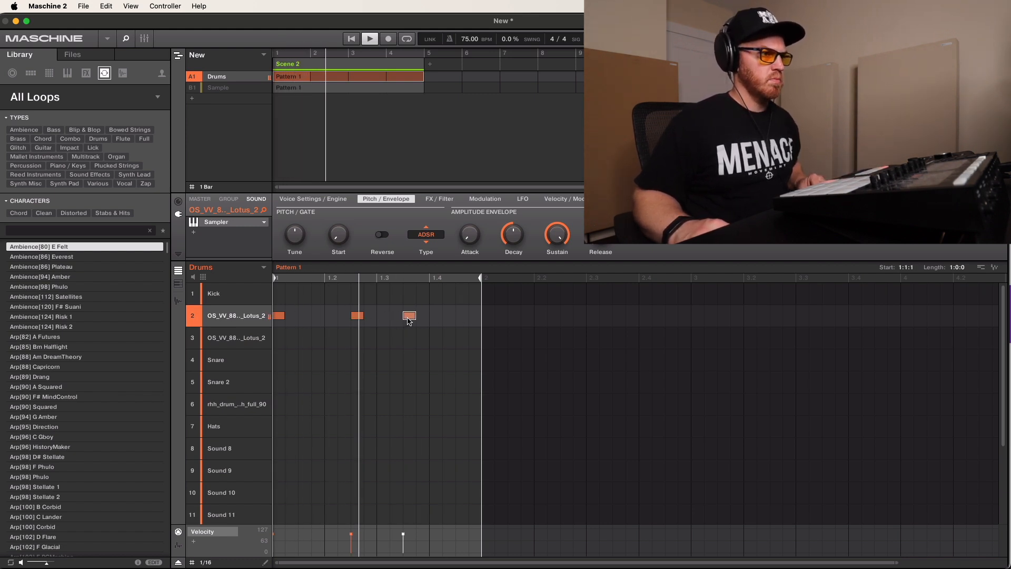
{"action": "left_click", "coordinate": [396, 318]}
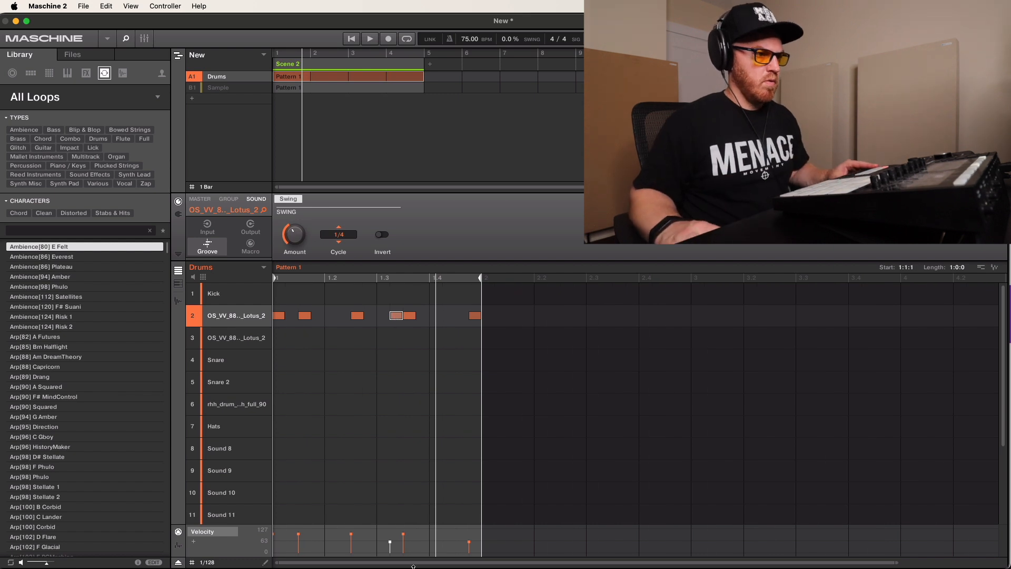
- Shift the start of the last note in sound 2's row slightly closer to the end of bar 1
{"action": "left_click_drag", "start_coordinate": [414, 565], "coordinate": [298, 183]}
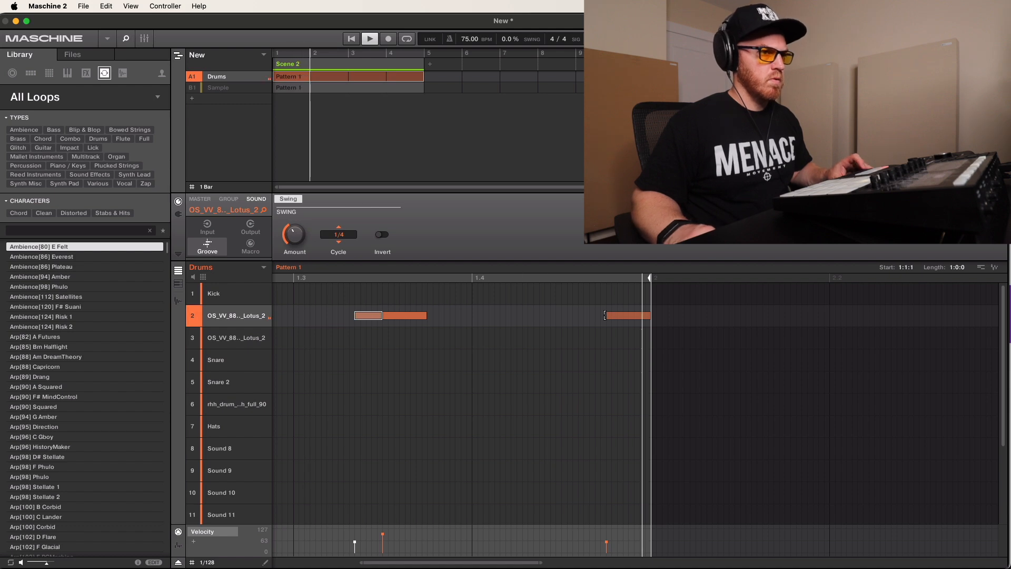
{"action": "left_click_drag", "start_coordinate": [621, 316], "coordinate": [624, 316]}
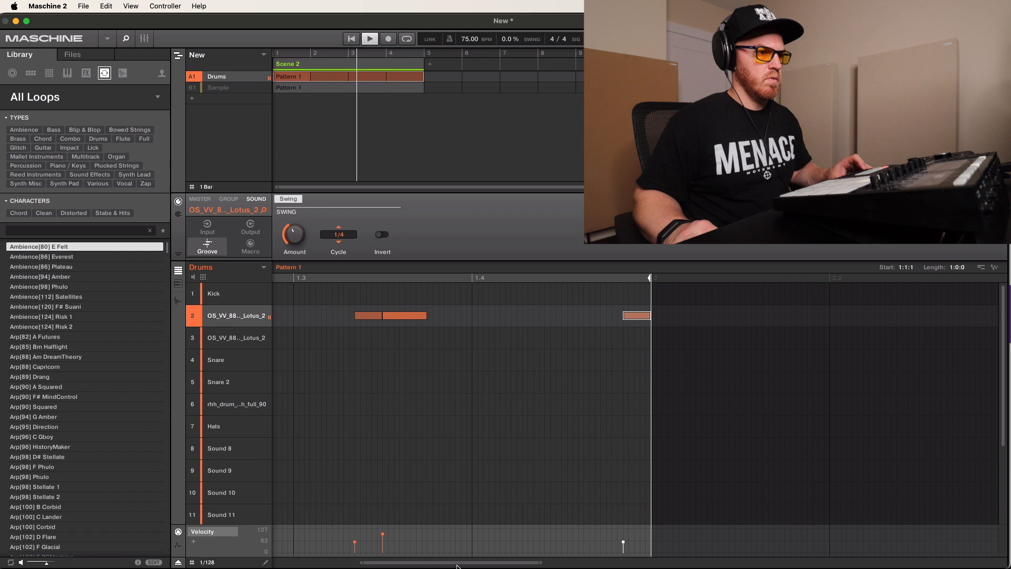
{"action": "scroll", "coordinate": [632, 368], "scroll_direction": "left", "scroll_amount": 5}
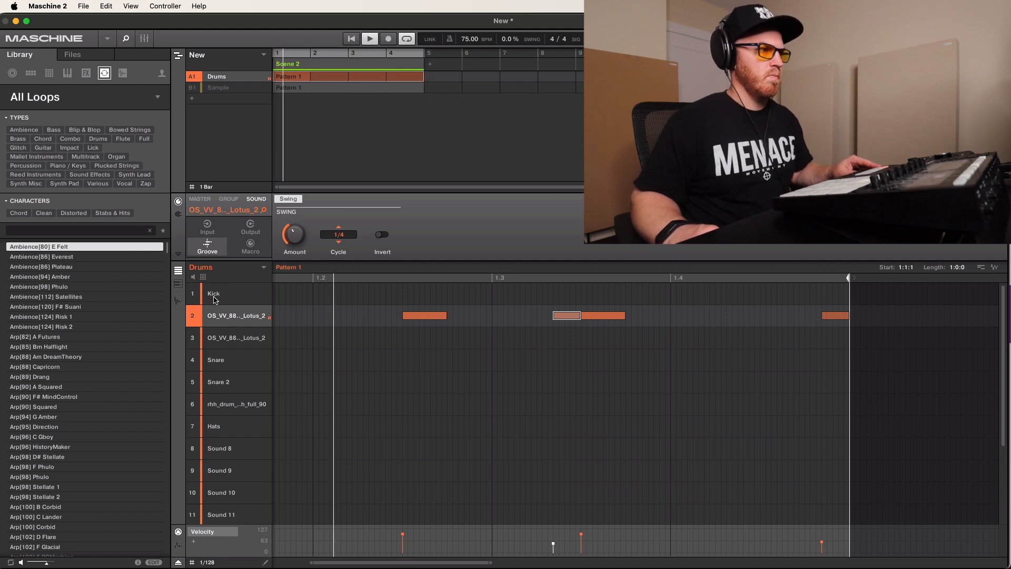
- Rename sound 2 as Kick 2 and stop playback
{"action": "double_click", "coordinate": [222, 315]}
{"action": "type", "text": "k"}
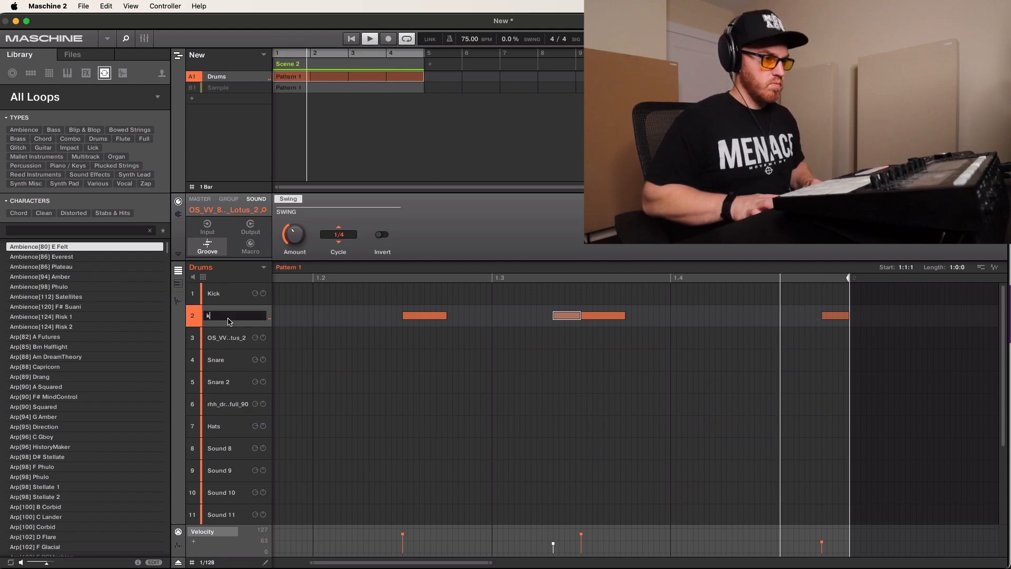
{"action": "type", "text": "icick 2"}
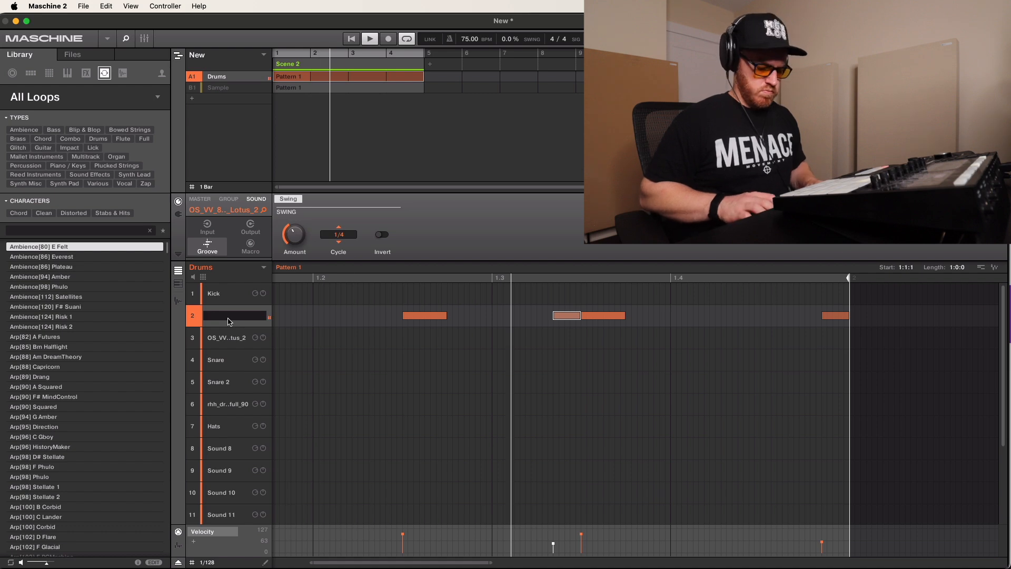
{"action": "key", "text": "Return"}
{"action": "key", "text": "space"}
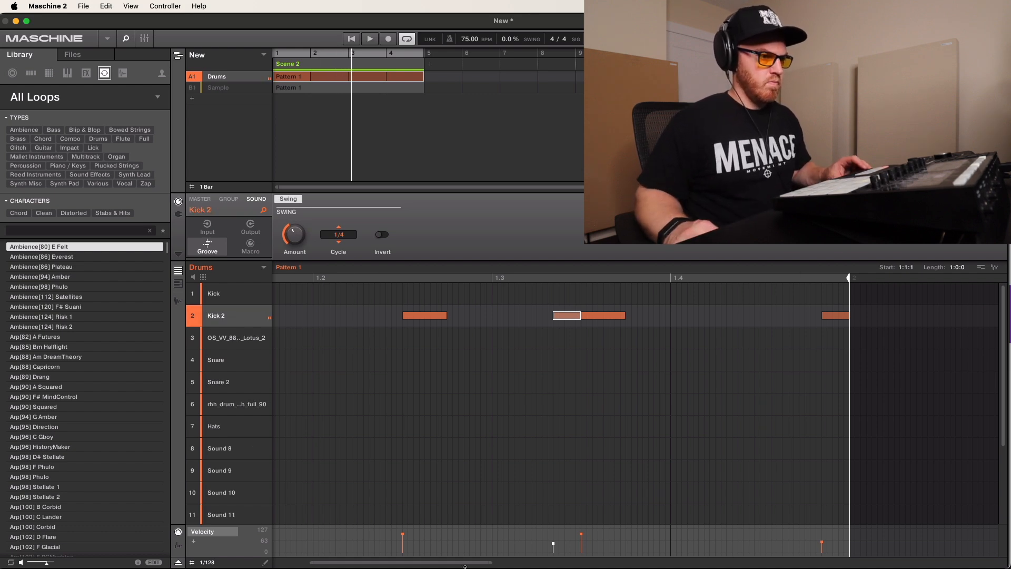
- Copy all of the Kick 2 notes in Pattern 1 onto the Kick row above
{"action": "left_click_drag", "start_coordinate": [464, 561], "coordinate": [464, 568]}
{"action": "left_click_drag", "start_coordinate": [831, 321], "coordinate": [2, 325]}
{"action": "left_click_drag", "start_coordinate": [293, 319], "coordinate": [292, 300]}
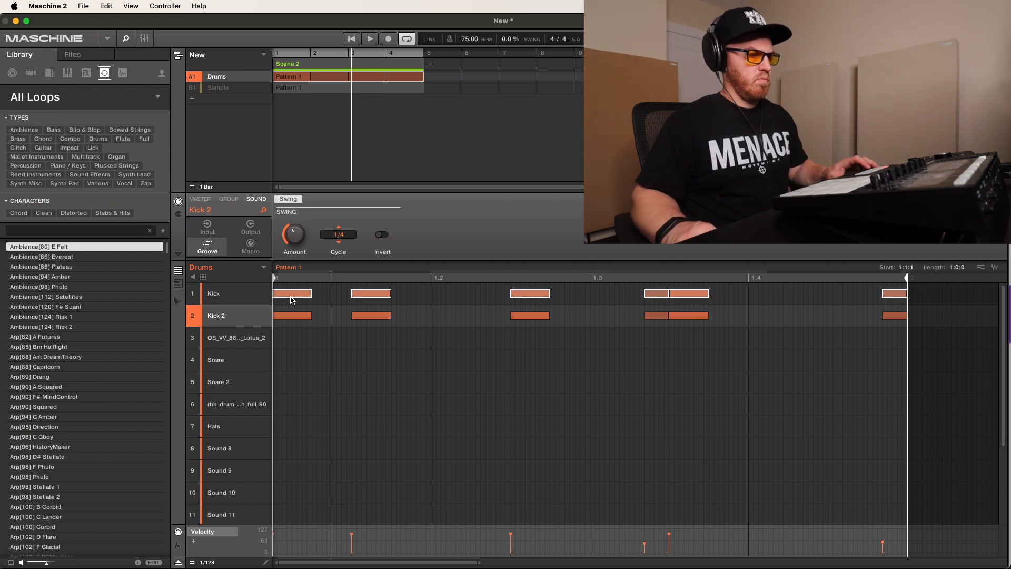
- Load the SSLEQ Stereo VST3 effect from Waves onto the Kick sound
{"action": "left_click", "coordinate": [220, 294]}
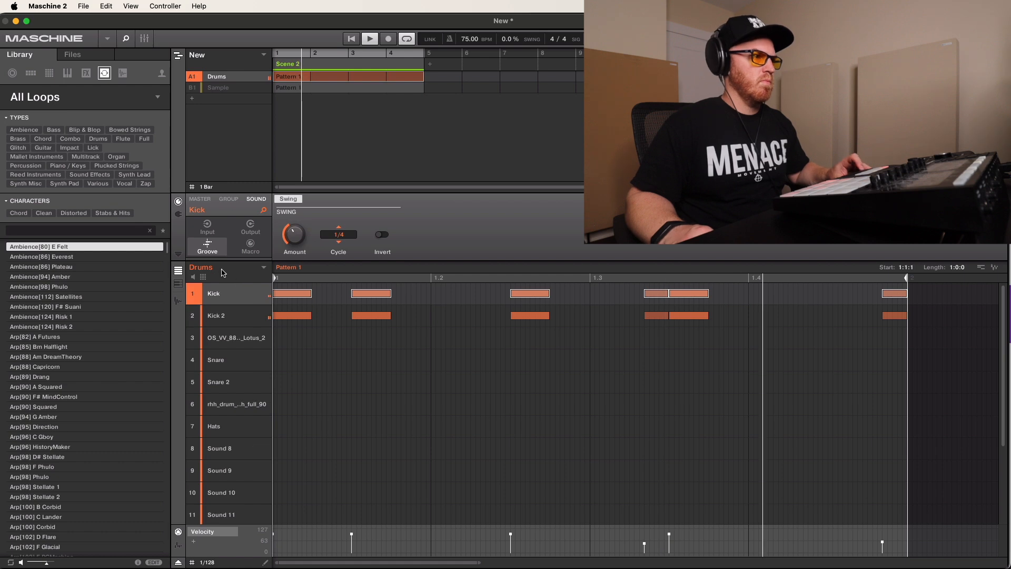
{"action": "left_click", "coordinate": [180, 215]}
{"action": "left_click", "coordinate": [191, 235]}
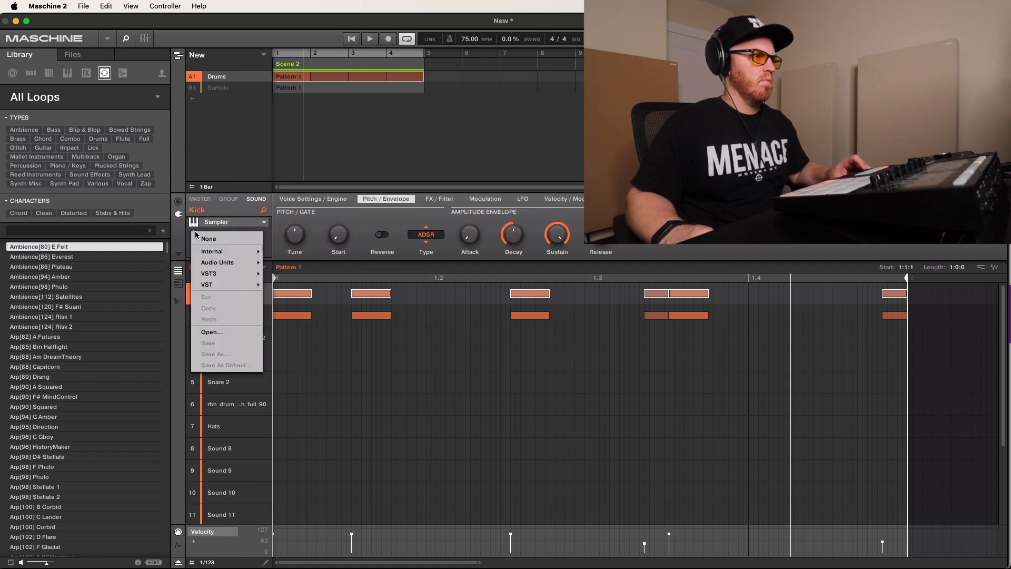
{"action": "mouse_move", "coordinate": [231, 273]}
{"action": "mouse_move", "coordinate": [311, 409]}
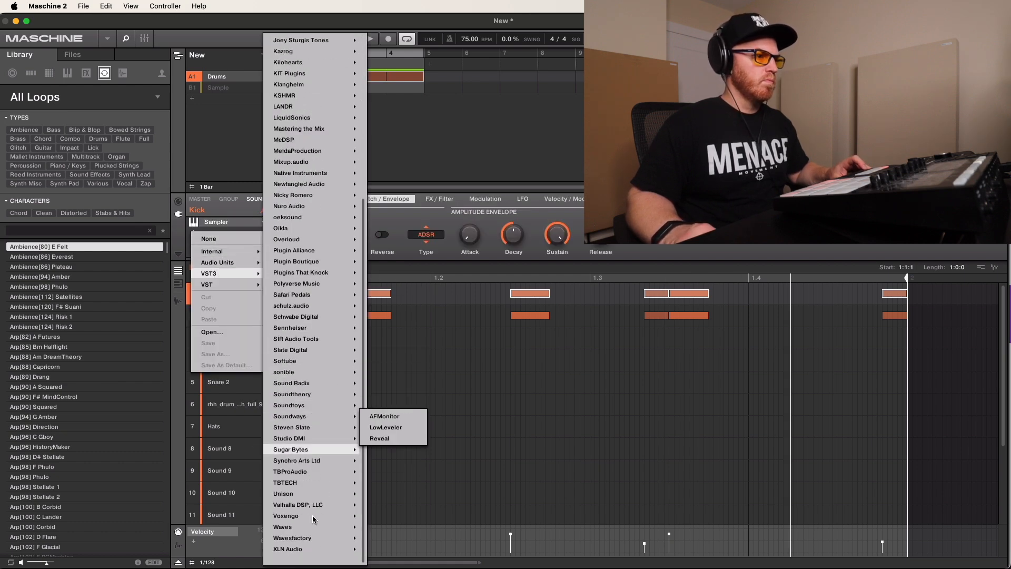
{"action": "mouse_move", "coordinate": [285, 527]}
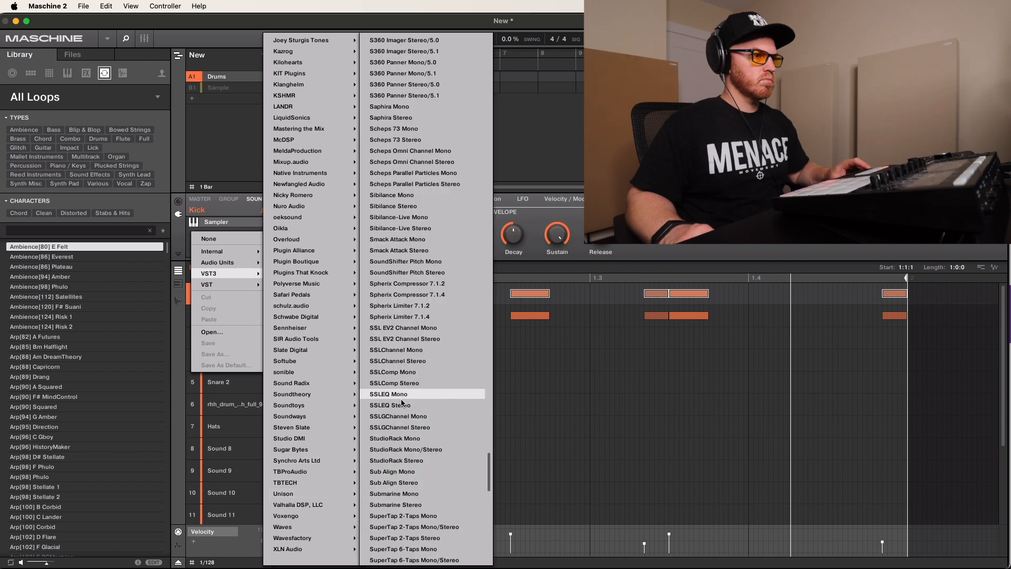
{"action": "left_click", "coordinate": [400, 405]}
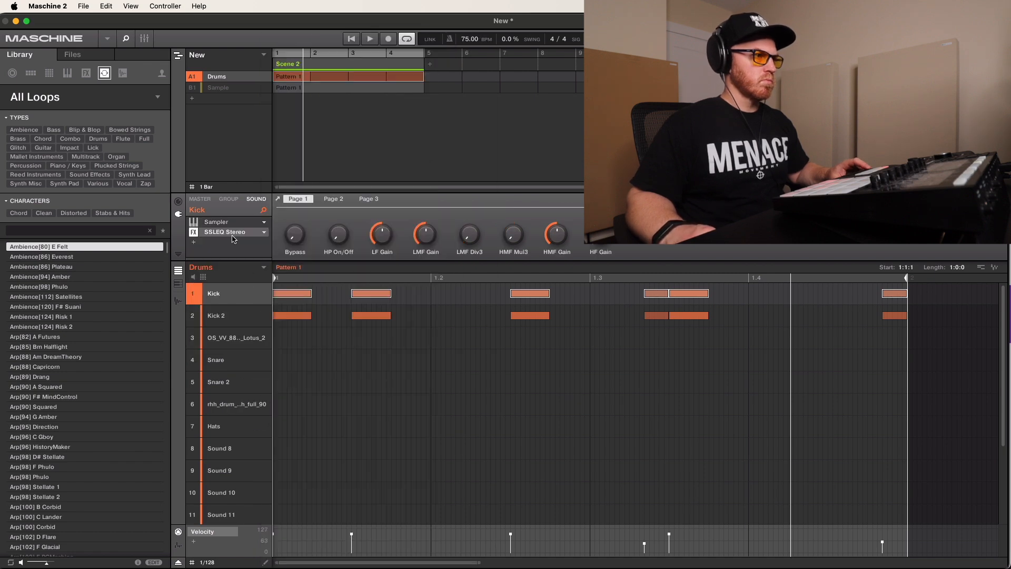
- Invert the phase in the Kick's SSLEQ Stereo, compare the layered kicks with the effect bypassed and enabled, and leave it enabled
{"action": "left_click", "coordinate": [378, 72]}
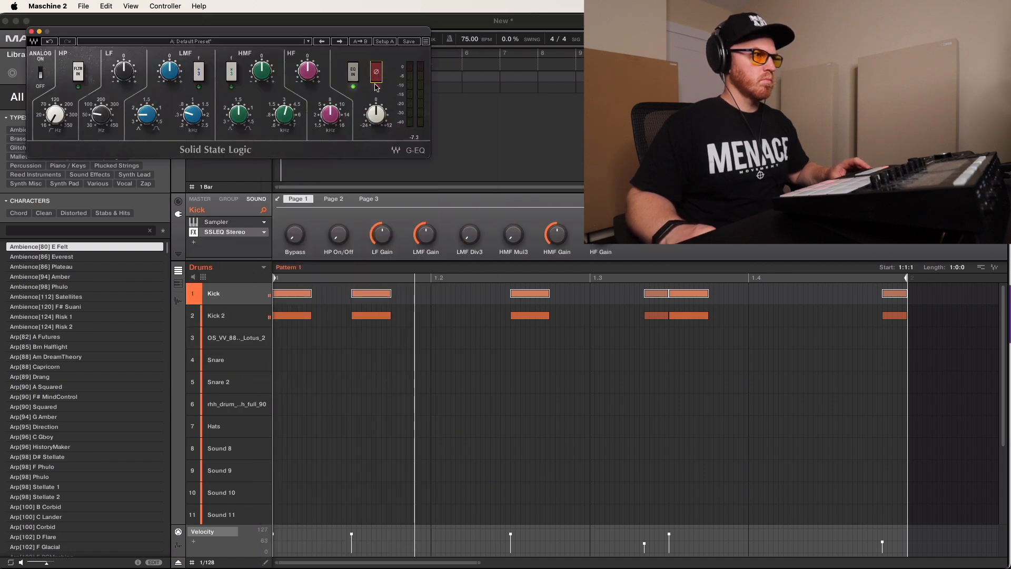
{"action": "left_click", "coordinate": [194, 232]}
{"action": "left_click", "coordinate": [194, 235]}
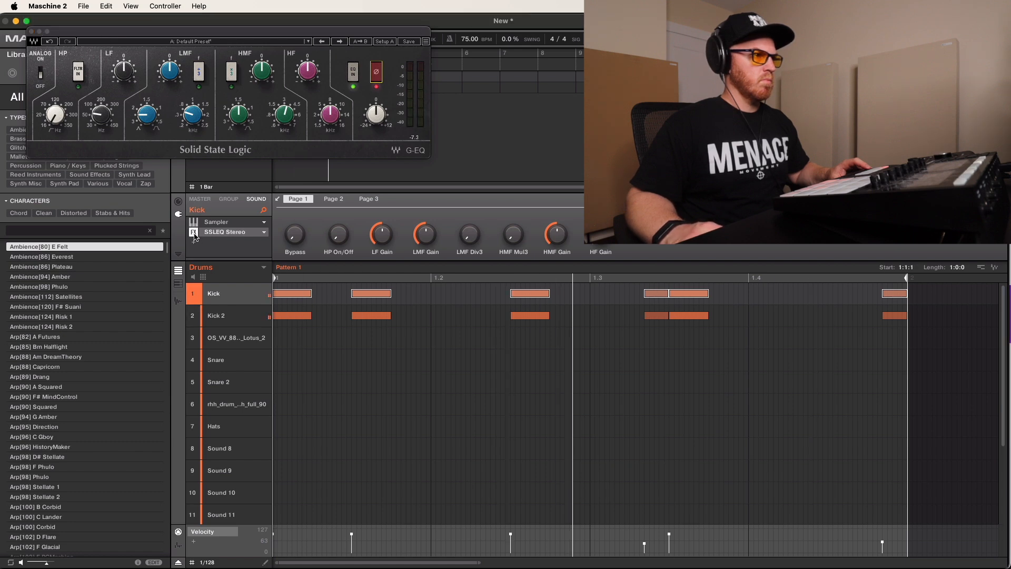
{"action": "left_click", "coordinate": [195, 232]}
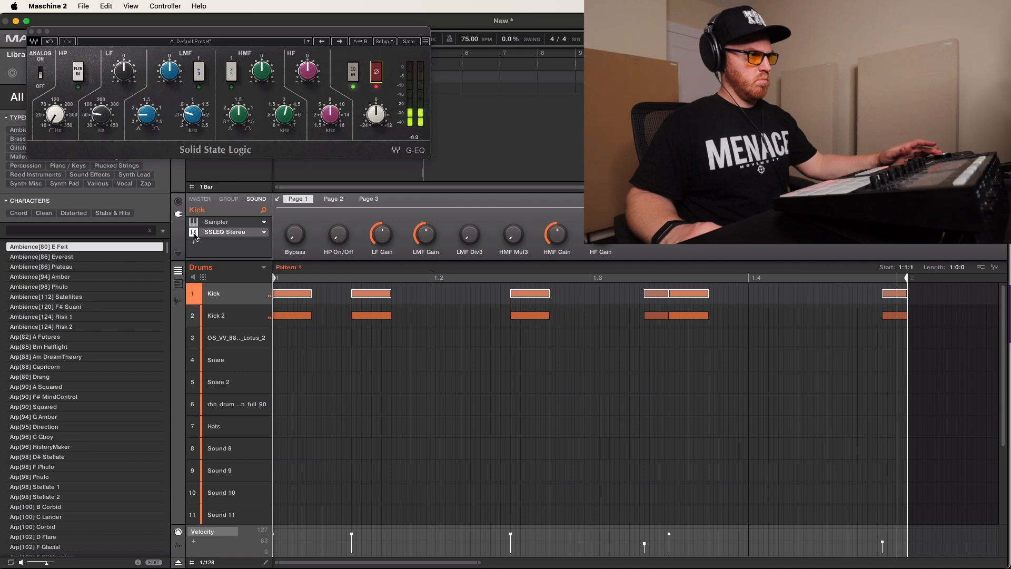
{"action": "left_click", "coordinate": [194, 234]}
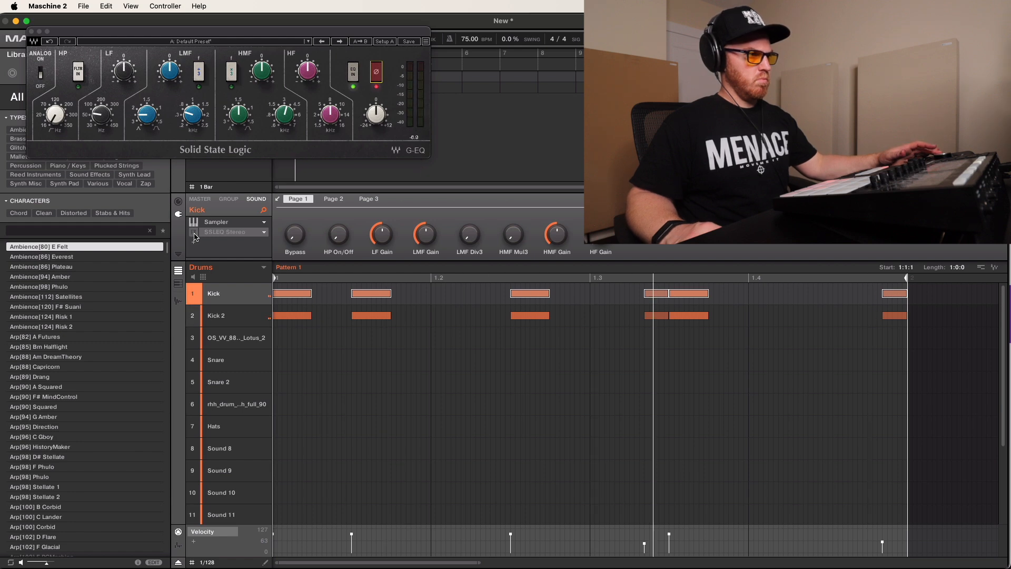
{"action": "left_click", "coordinate": [194, 235]}
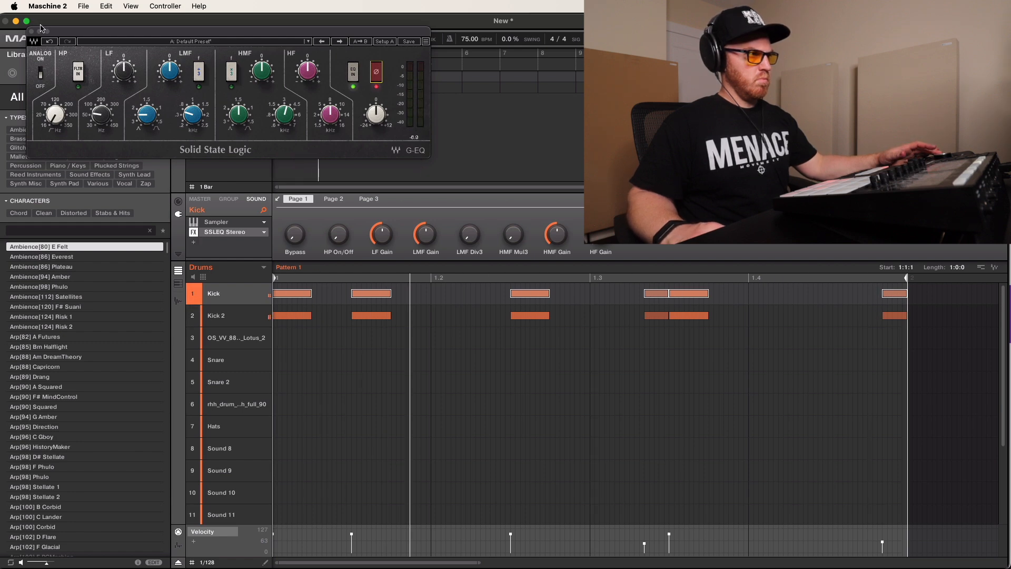
{"action": "left_click", "coordinate": [32, 32]}
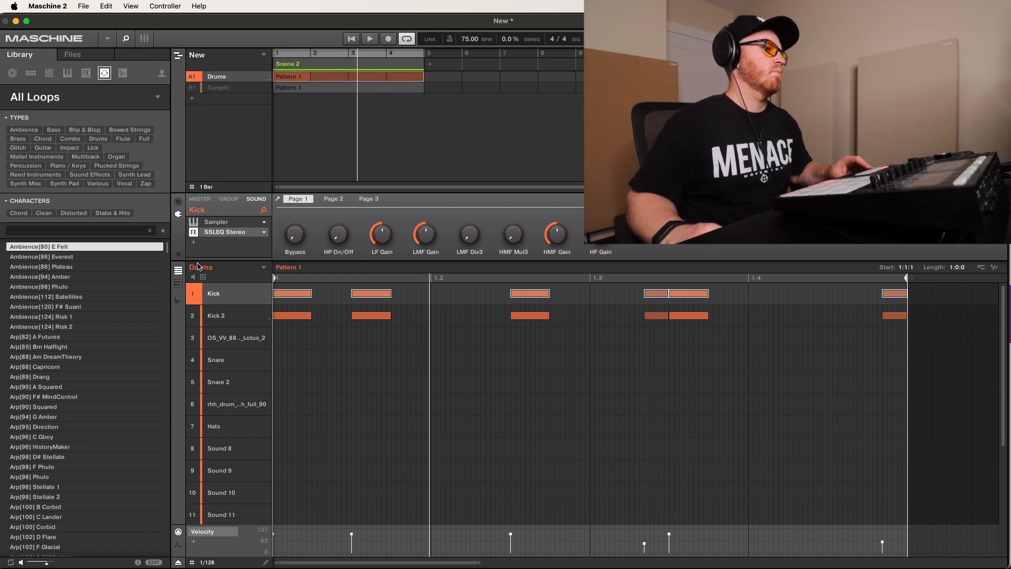
- Rename sound 3 as Rim and place its notes near beats 1.2 and 1.4 of Pattern 1
{"action": "left_click", "coordinate": [220, 340]}
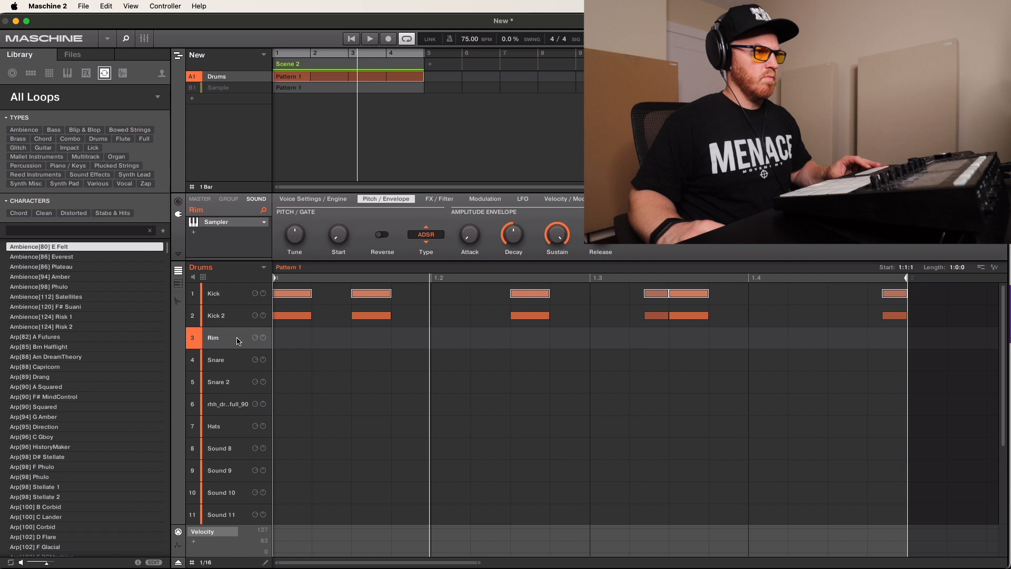
{"action": "left_click_drag", "start_coordinate": [445, 566], "coordinate": [357, 391]}
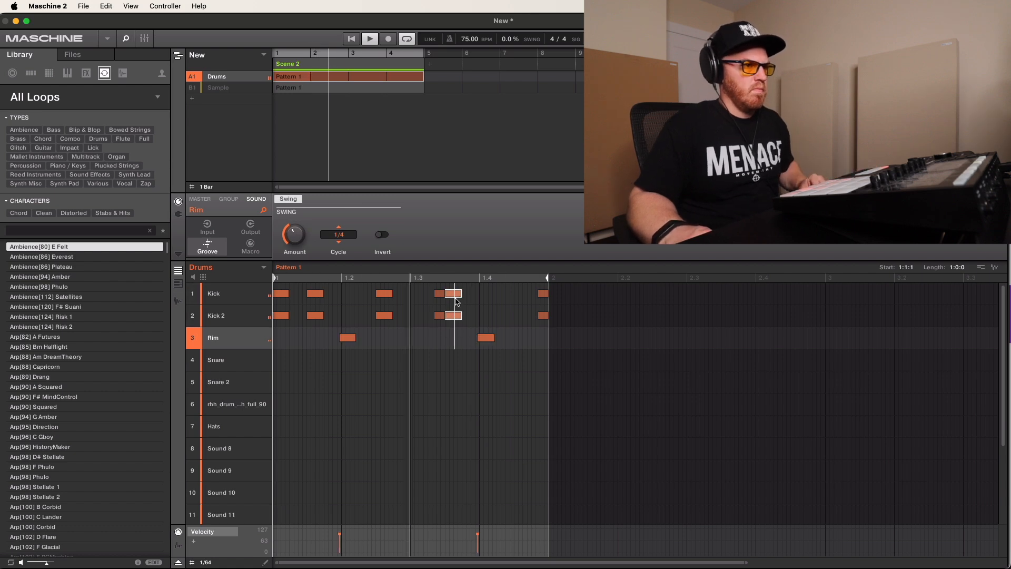
- Copy the last full-velocity Kick and Kick 2 notes of beat 1.3 into beat 1.4 and nudge the copies slightly later
{"action": "left_click", "coordinate": [505, 293]}
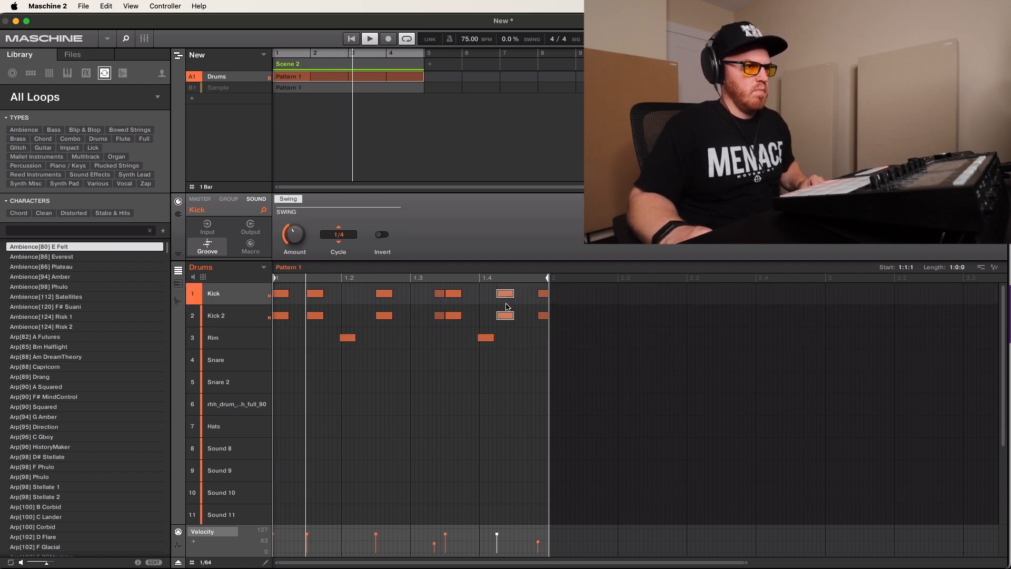
{"action": "scroll", "coordinate": [466, 400], "scroll_direction": "up", "scroll_amount": 5}
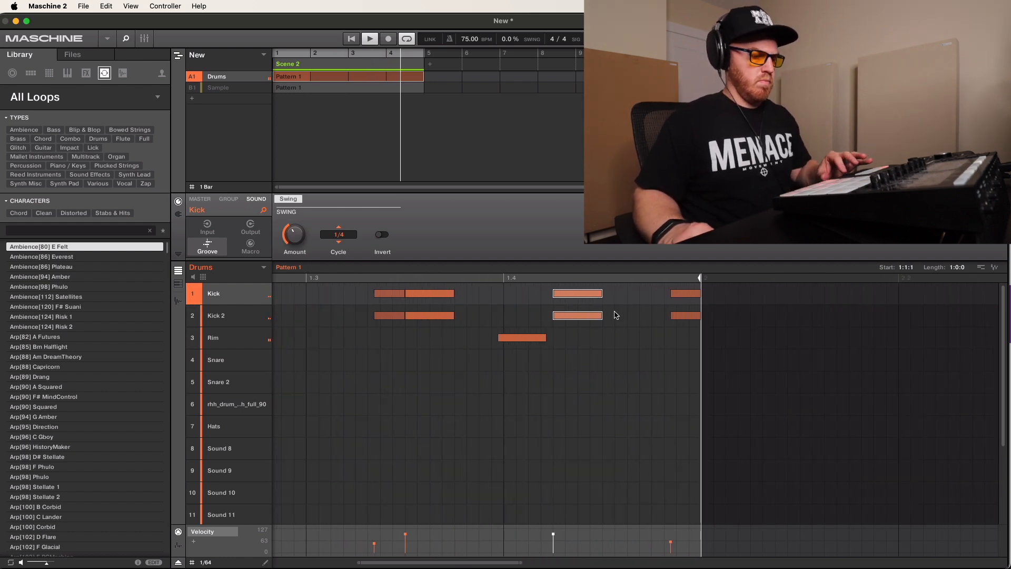
{"action": "key", "text": "Right"}
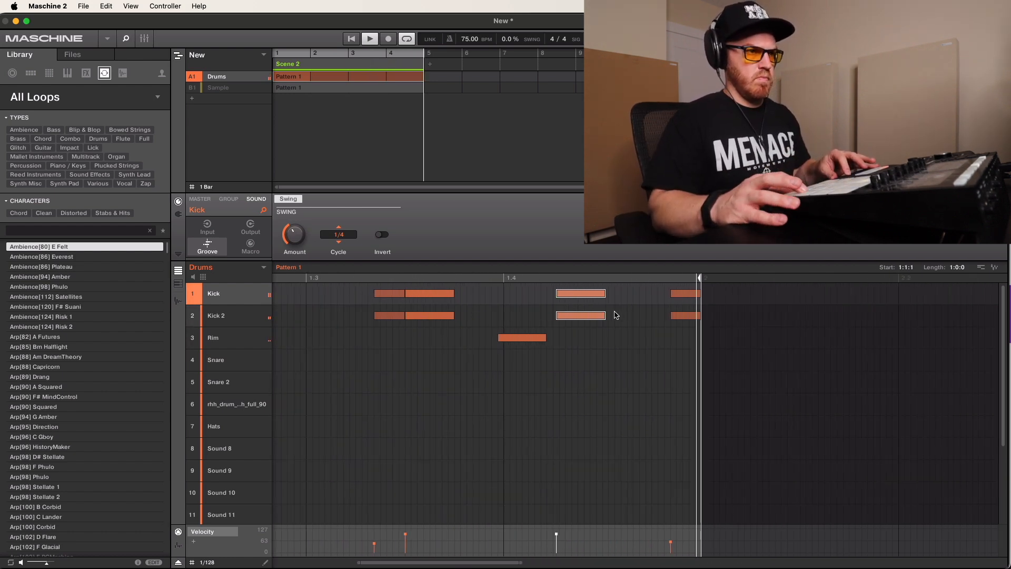
- Shift the bar's final Kick and Kick 2 notes slightly earlier and the second Rim note slightly later onto beat 1.4
{"action": "left_click_drag", "start_coordinate": [679, 345], "coordinate": [666, 294]}
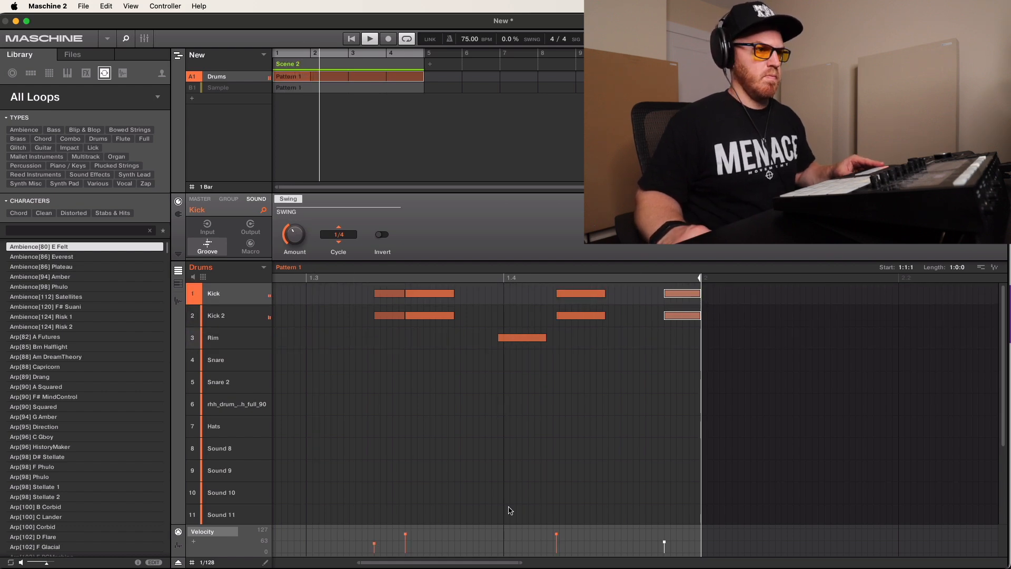
{"action": "left_click_drag", "start_coordinate": [470, 566], "coordinate": [487, 562]}
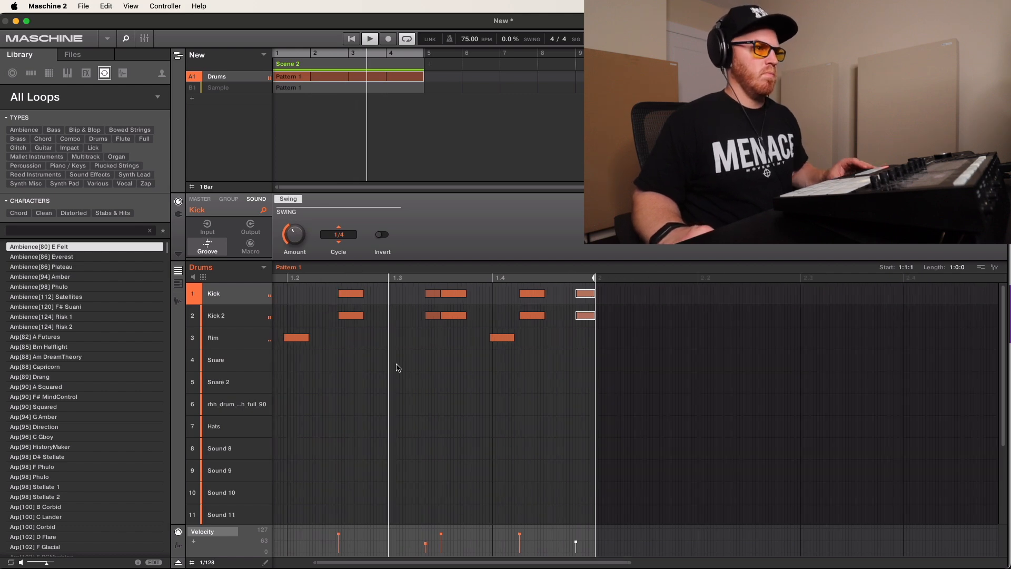
{"action": "left_click", "coordinate": [491, 338]}
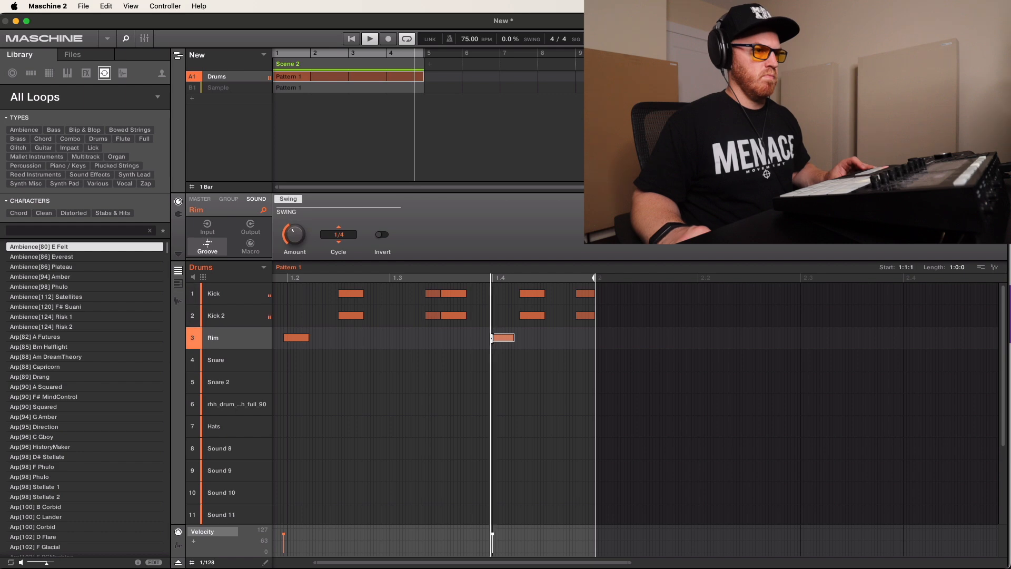
{"action": "key", "text": "space"}
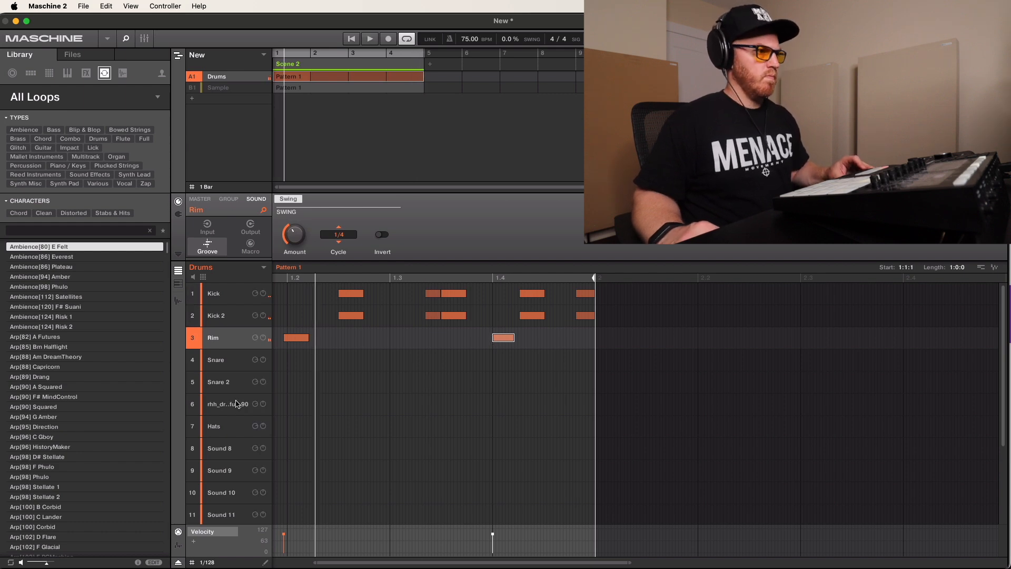
- Return to Pattern 1 and copy the rhh_drum sound's note from beat 1.2 to beat 1.4 in the same row
{"action": "left_click", "coordinate": [239, 404]}
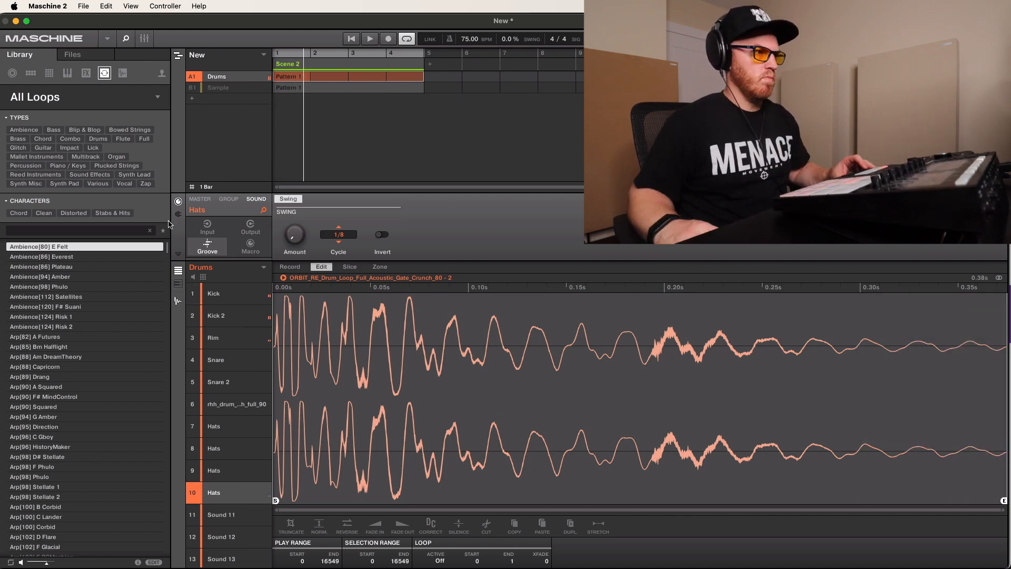
{"action": "left_click", "coordinate": [179, 301]}
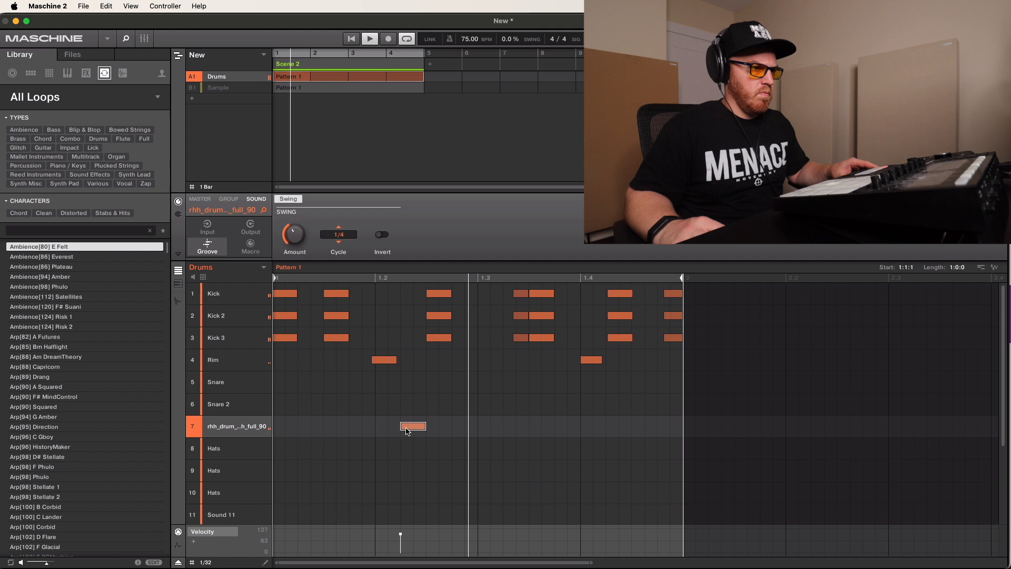
{"action": "left_click_drag", "start_coordinate": [424, 427], "coordinate": [600, 431]}
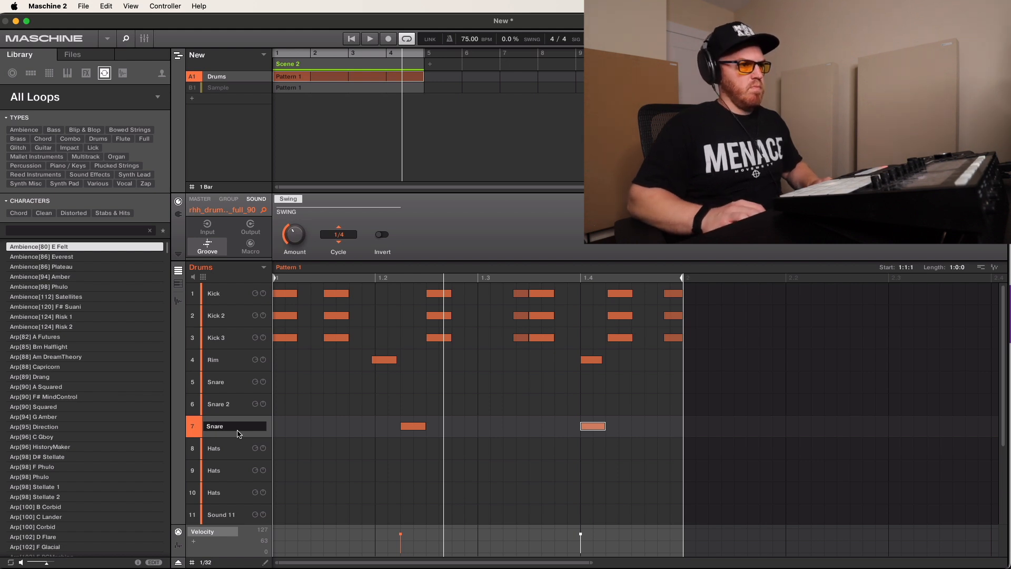
- Rename sound 7 as Snare 2 and sound 6 as Snare, and move Snare 2 up to slot 5
{"action": "double_click", "coordinate": [229, 404]}
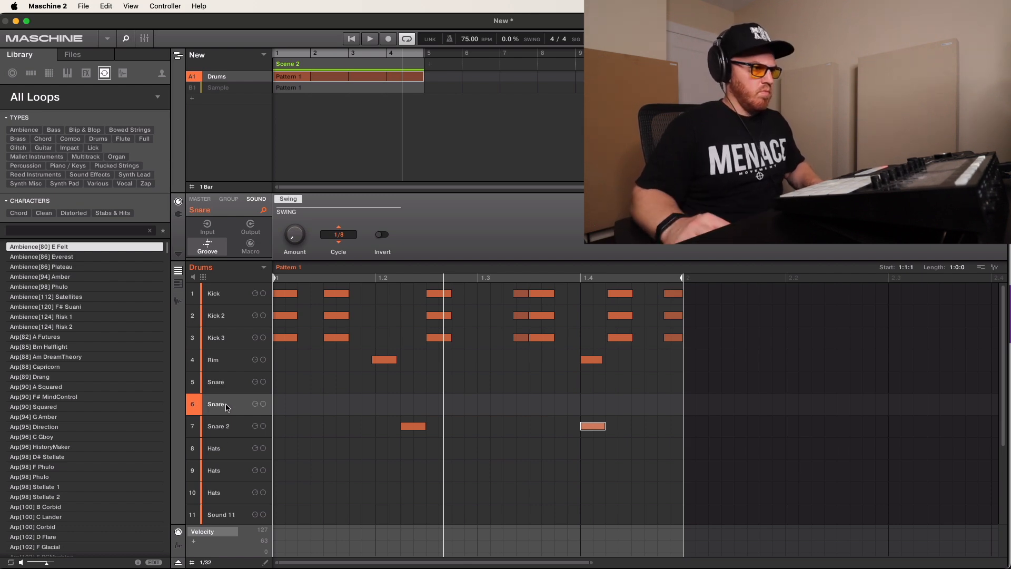
{"action": "left_click_drag", "start_coordinate": [230, 444], "coordinate": [231, 379]}
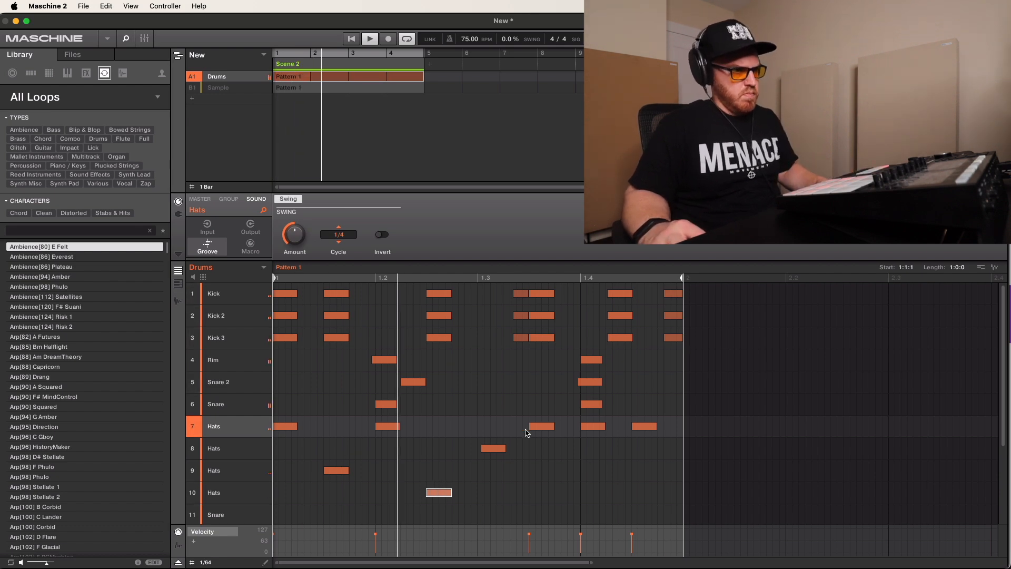
- Move the Hats note in row 10 up to the Hats row 8, keeping its position in beat 1.2
{"action": "left_click", "coordinate": [439, 491]}
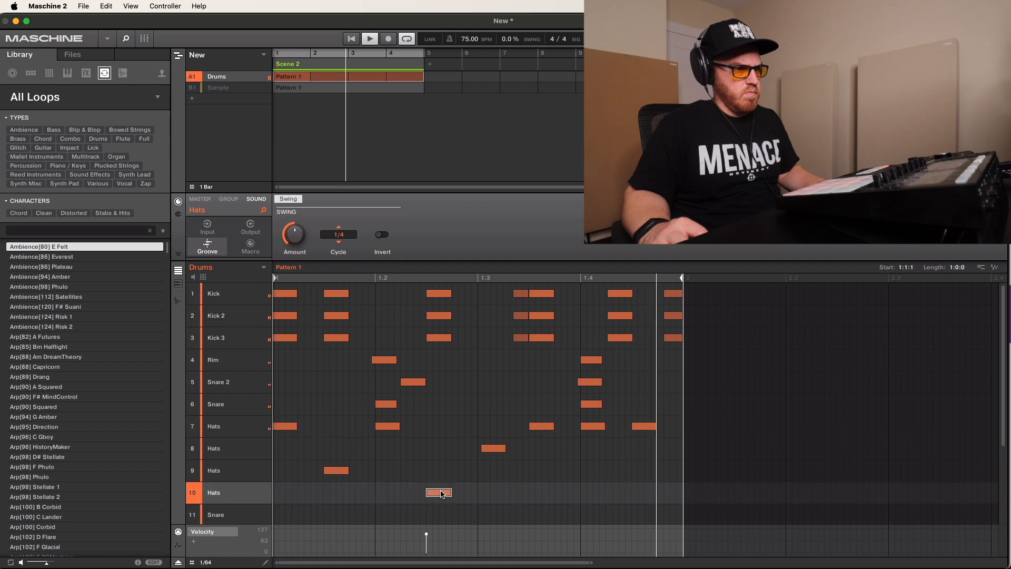
{"action": "left_click_drag", "start_coordinate": [440, 486], "coordinate": [442, 454]}
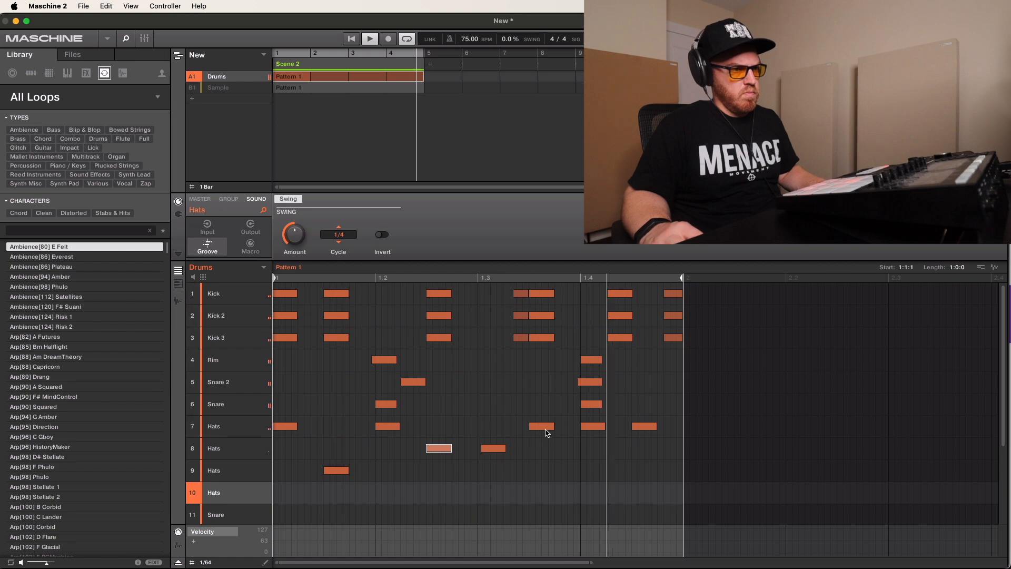
{"action": "key", "text": "ctrl+Up"}
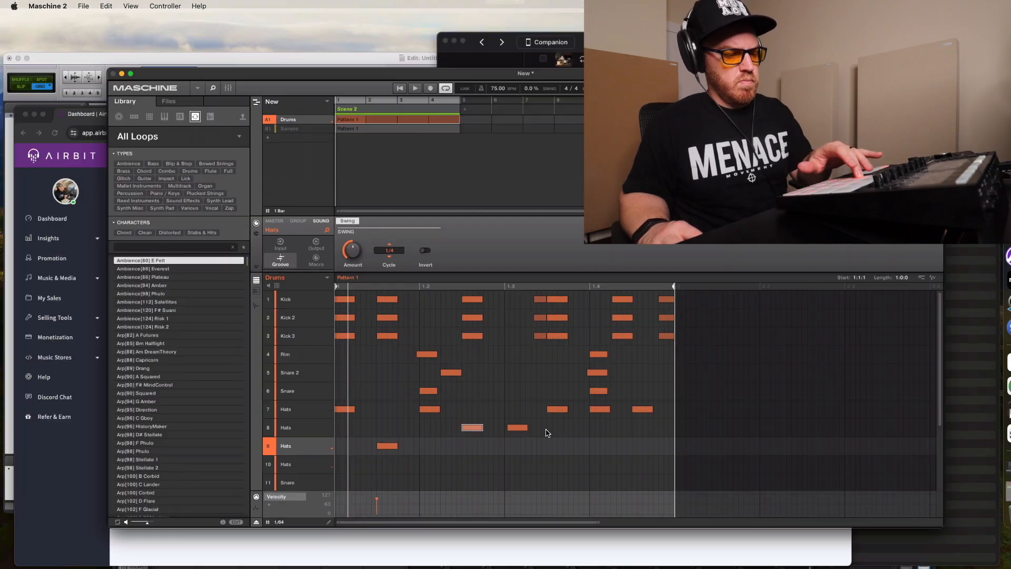
{"action": "left_click", "coordinate": [695, 279]}
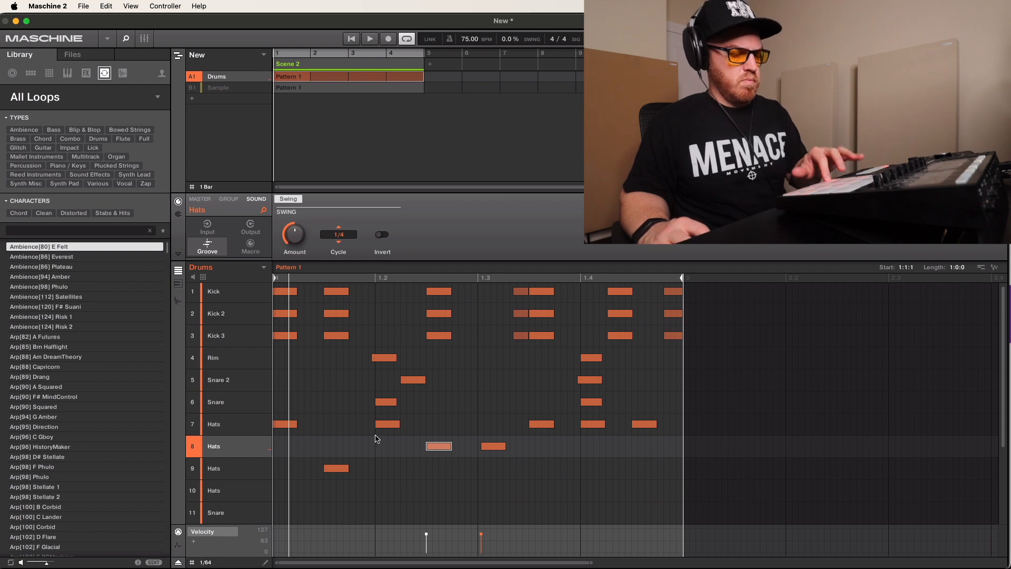
- Place a short Snare 2 note at beat 1.3 and move it two 1/16T grid steps later
{"action": "left_click", "coordinate": [485, 379]}
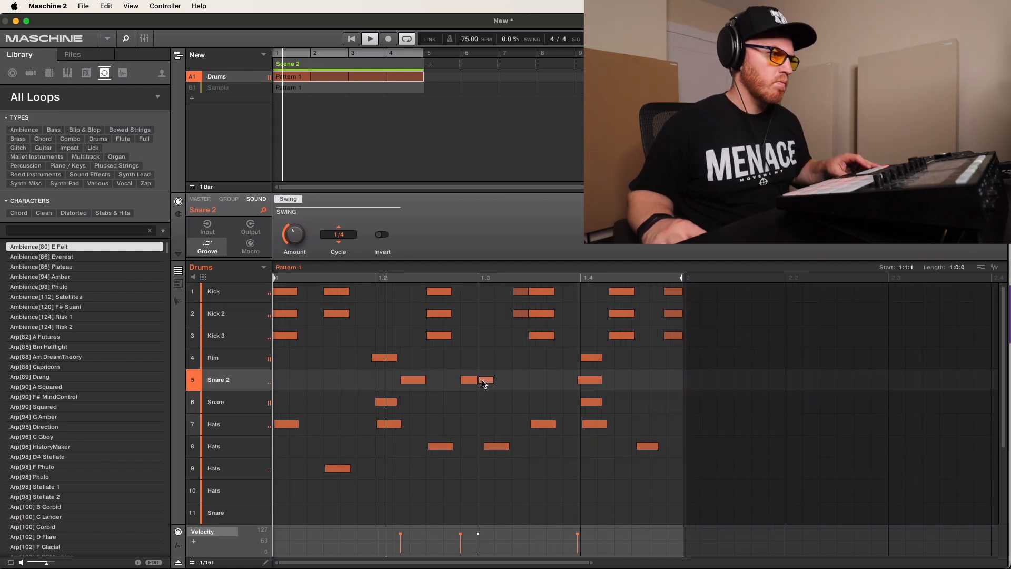
{"action": "left_click_drag", "start_coordinate": [483, 383], "coordinate": [504, 383]}
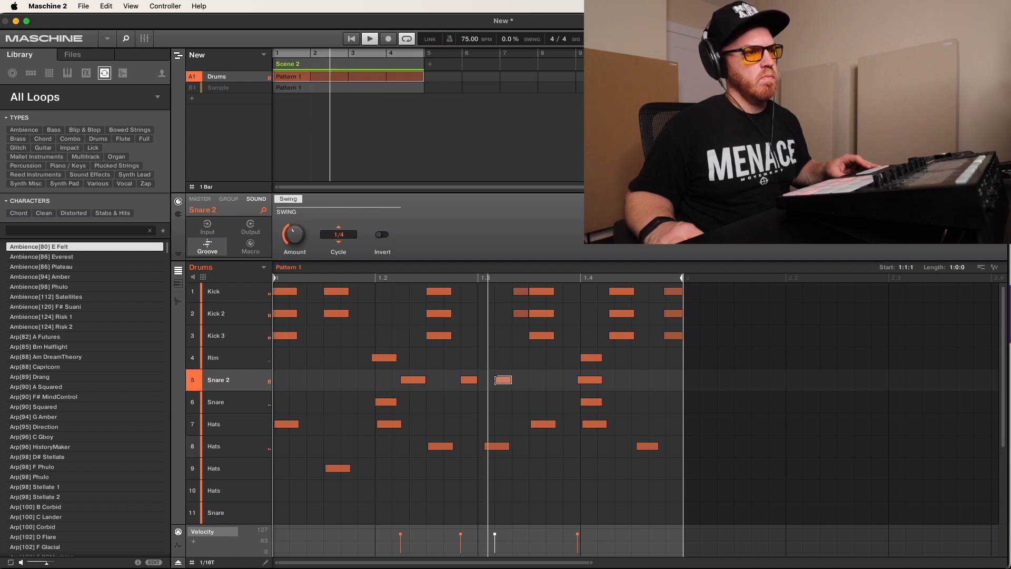
{"action": "left_click_drag", "start_coordinate": [496, 380], "coordinate": [513, 380]}
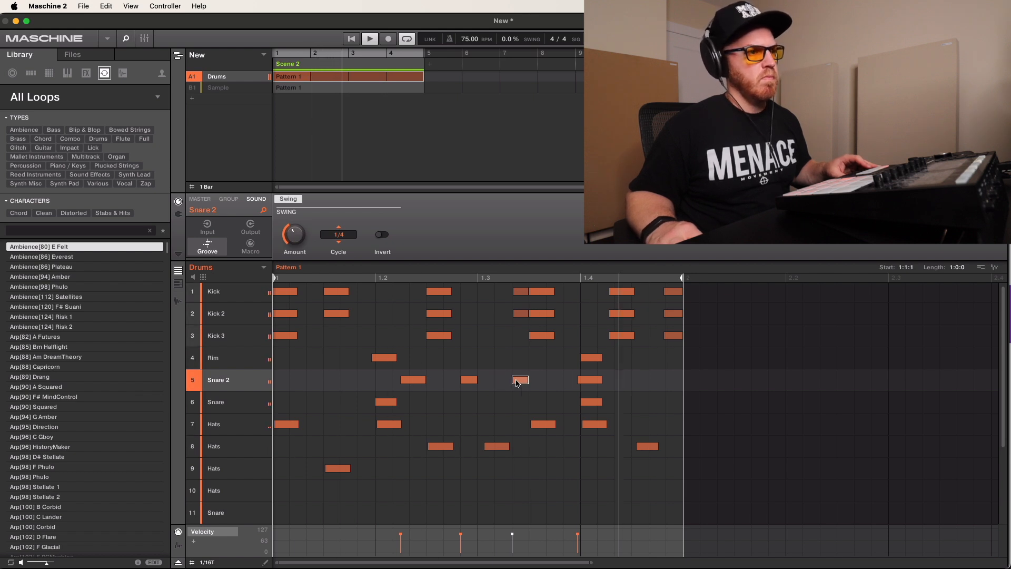
- Lower the velocities of the two short Snare 2 notes before and after the start of beat 1.3
{"action": "left_click", "coordinate": [471, 380]}
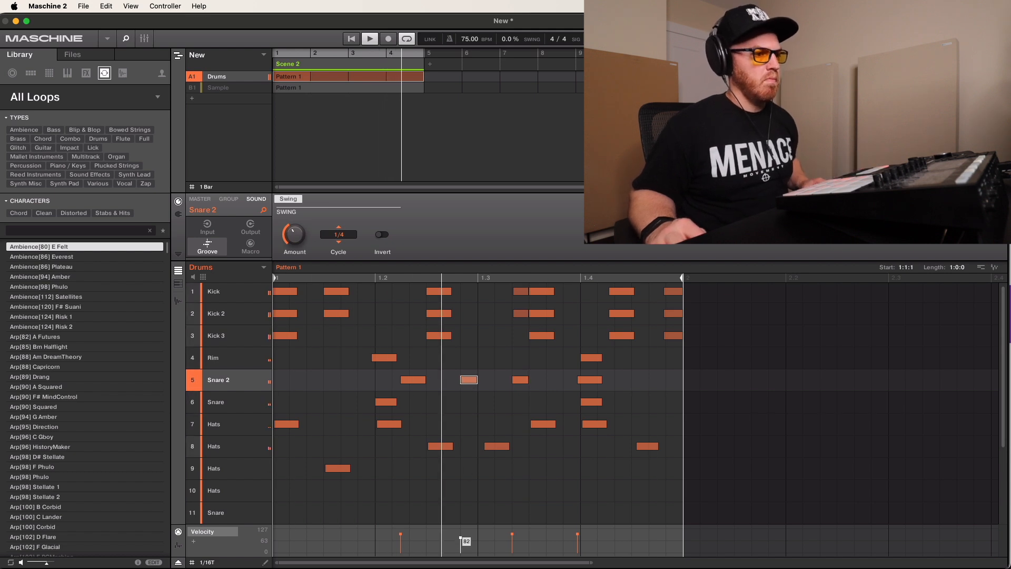
{"action": "left_click", "coordinate": [512, 537]}
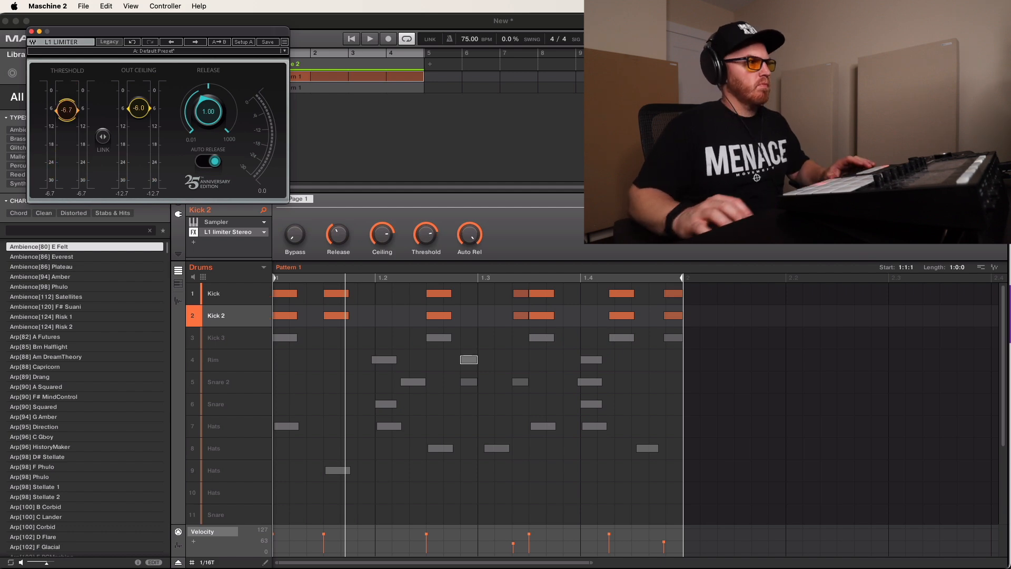
- Play the pattern with only Kick and Kick 2 audible to check the L1 limiter Stereo on Kick 2
{"action": "key", "text": "space"}
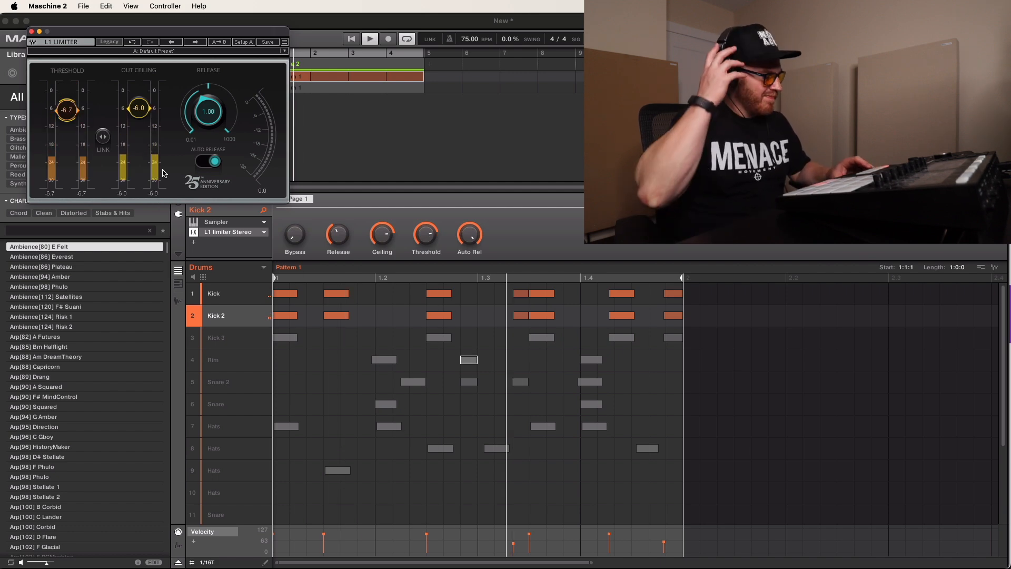
- Make Kick 3 the only audible sound and set the out ceiling of Kick 2's L1 limiter to -10.0
{"action": "left_click", "coordinate": [195, 341]}
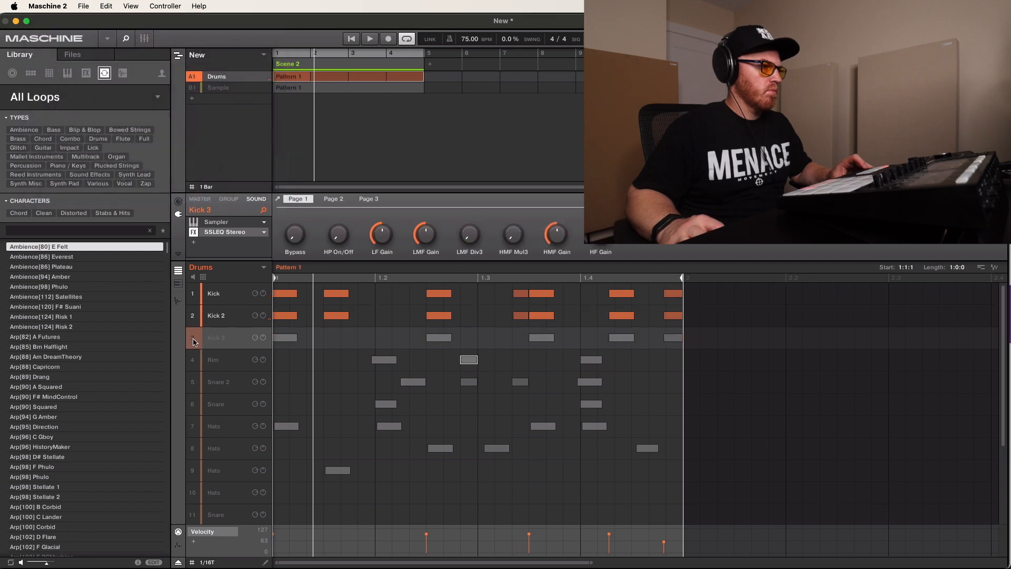
{"action": "left_click", "coordinate": [229, 315]}
{"action": "left_click", "coordinate": [141, 111]}
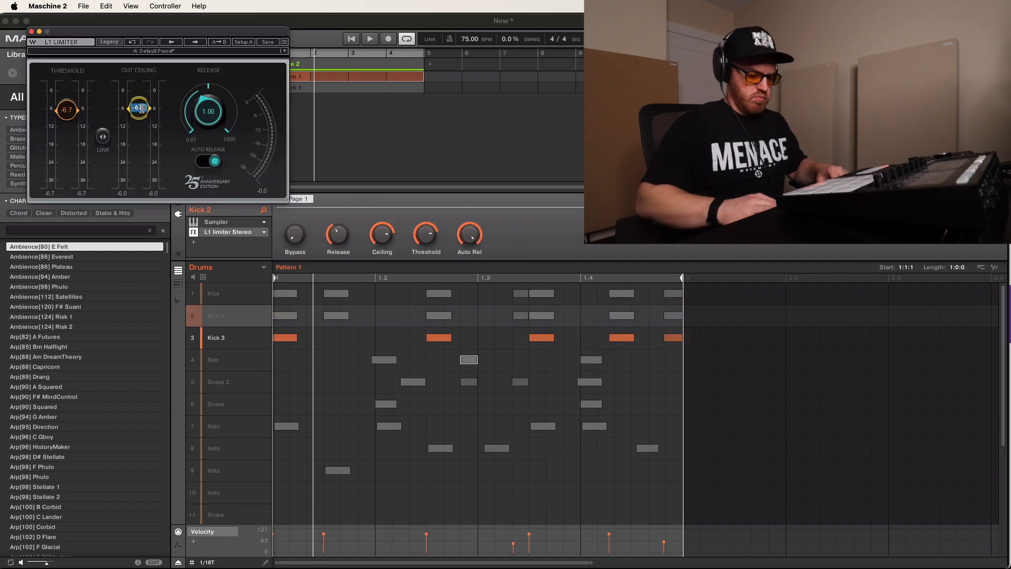
- Insert a Waves L1 limiter Stereo VST3 effect on Kick 3, after its SSLEQ Stereo
{"action": "left_click", "coordinate": [211, 339]}
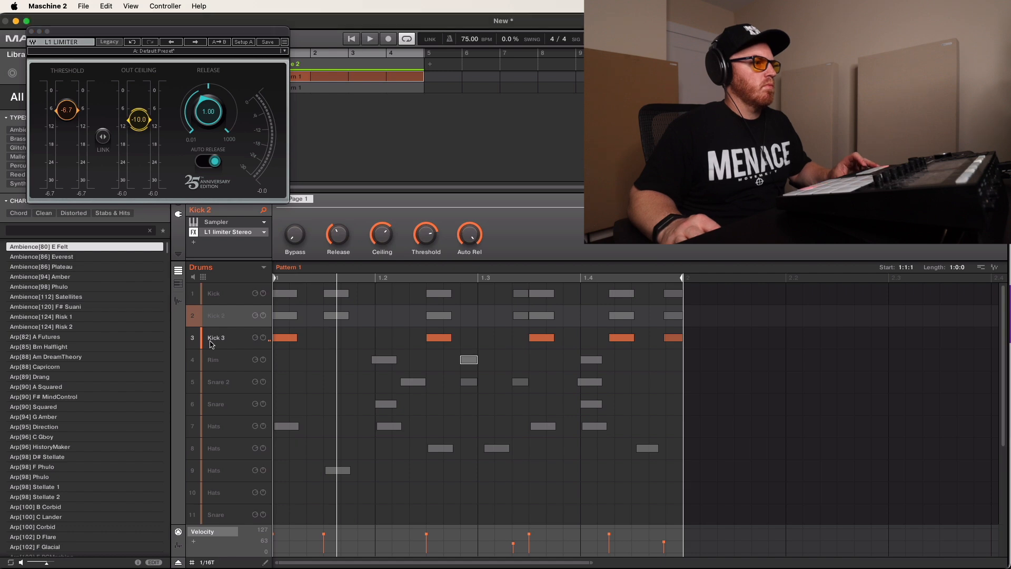
{"action": "right_click", "coordinate": [192, 319]}
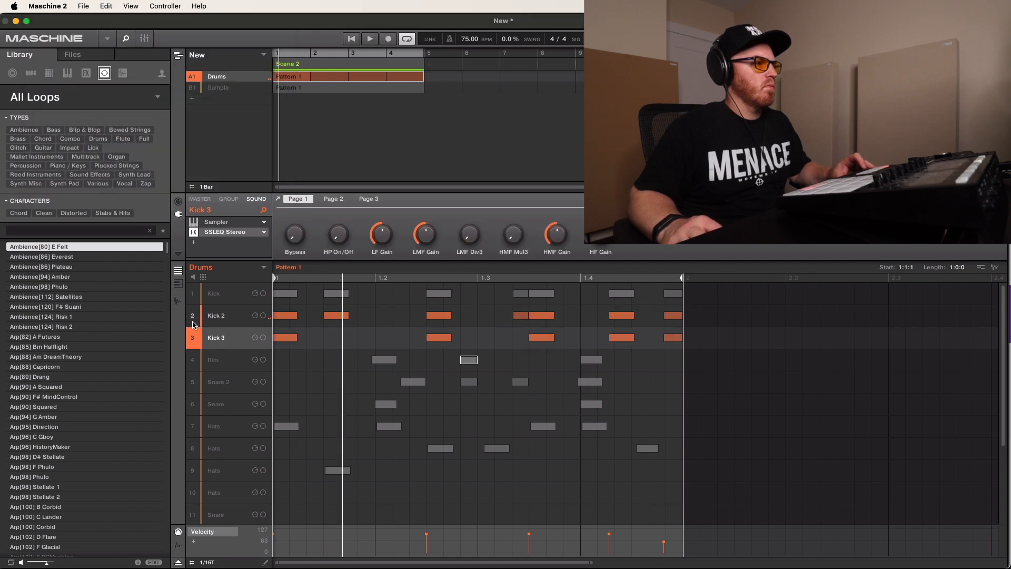
{"action": "left_click", "coordinate": [194, 247]}
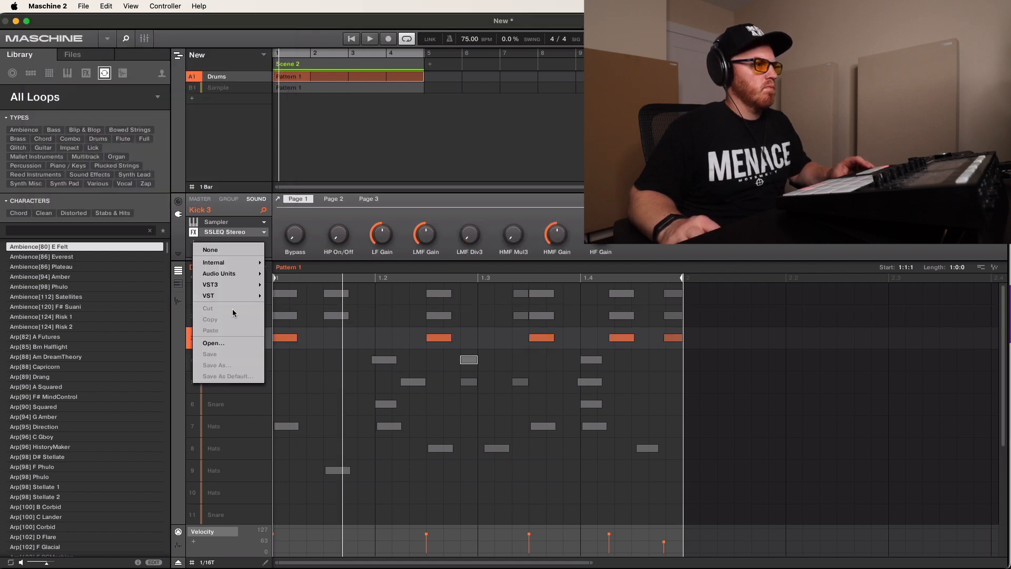
{"action": "mouse_move", "coordinate": [240, 286]}
{"action": "mouse_move", "coordinate": [324, 483]}
{"action": "mouse_move", "coordinate": [316, 526]}
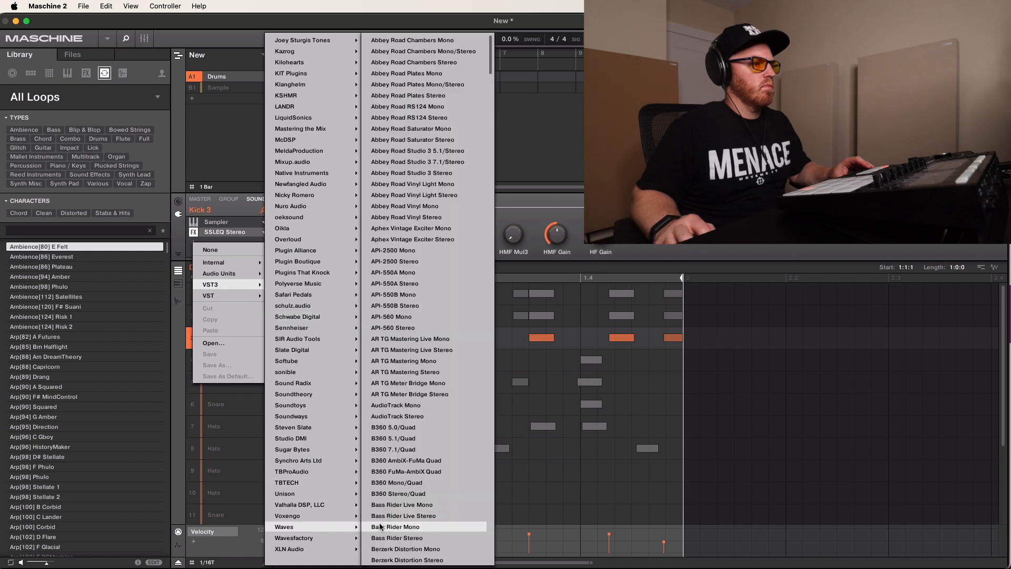
{"action": "scroll", "coordinate": [390, 520], "scroll_direction": "down", "scroll_amount": 10}
{"action": "scroll", "coordinate": [391, 521], "scroll_direction": "down", "scroll_amount": 3}
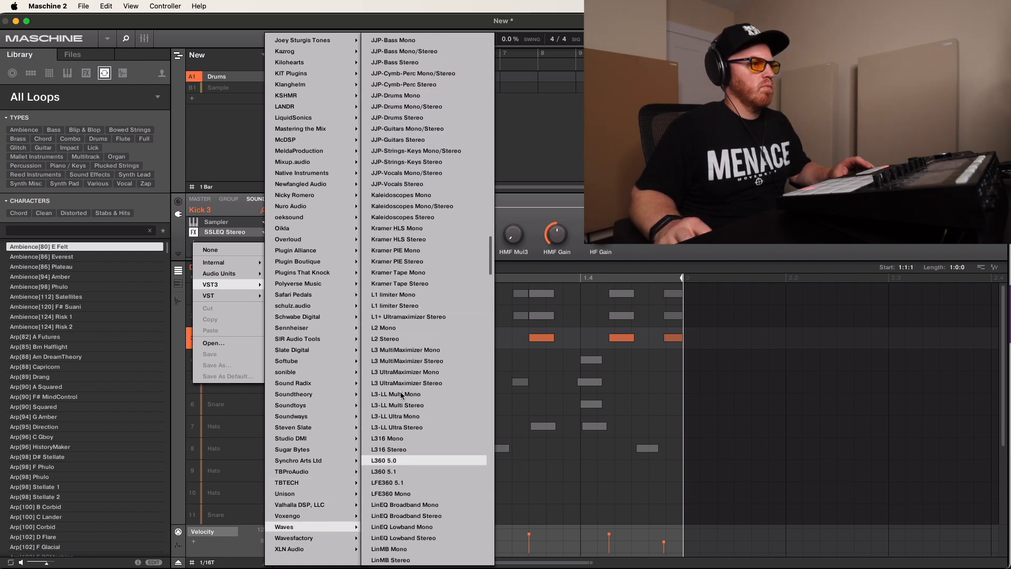
{"action": "left_click", "coordinate": [413, 305]}
- Set Kick 3's L1 limiter to auto release, out ceiling -10.0 and threshold -6.7, and unmute Kick and Kick 2
{"action": "left_click", "coordinate": [204, 160]}
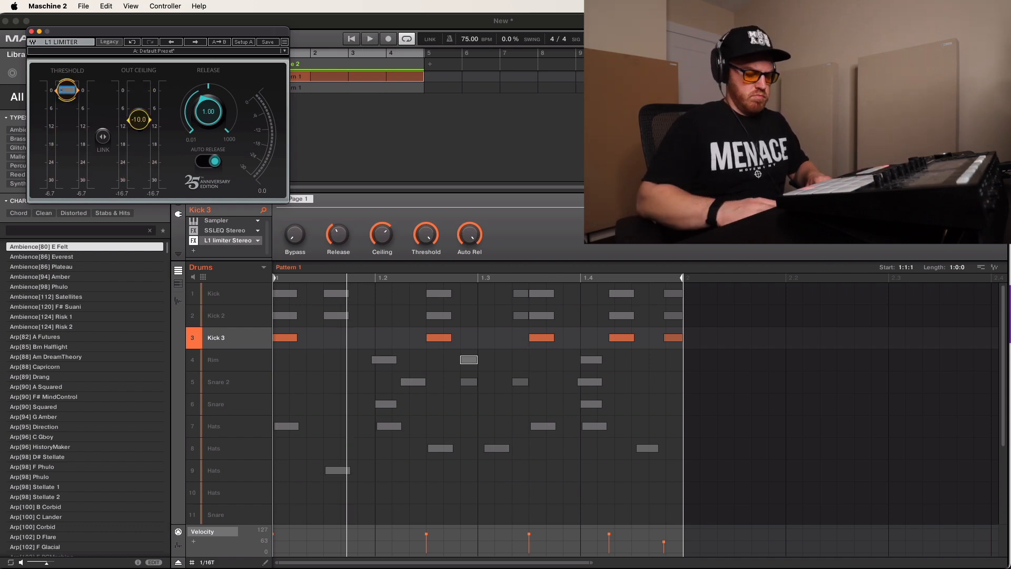
{"action": "left_click", "coordinate": [196, 324]}
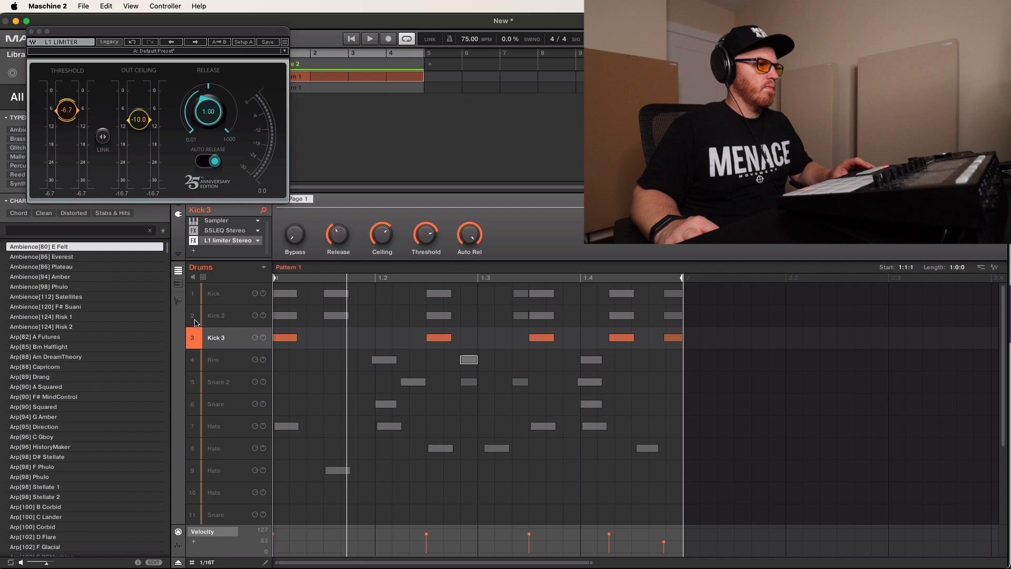
{"action": "left_click_drag", "start_coordinate": [95, 32], "coordinate": [574, 76]}
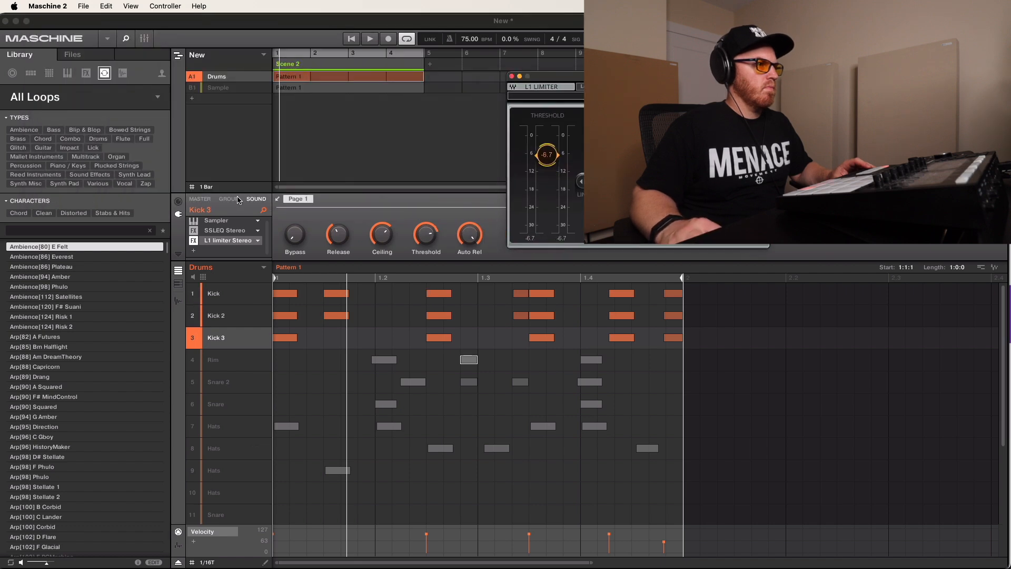
- Insert a Waves L1 limiter Stereo VST3 effect on the whole Drums group
{"action": "left_click", "coordinate": [236, 199]}
{"action": "left_click", "coordinate": [231, 224]}
{"action": "mouse_move", "coordinate": [258, 263]}
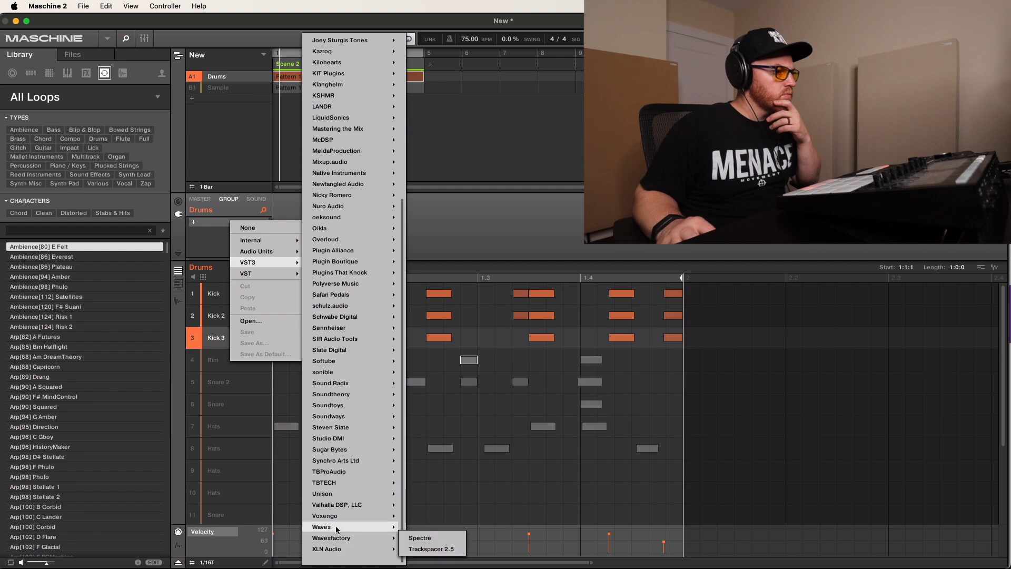
{"action": "mouse_move", "coordinate": [337, 528]}
{"action": "scroll", "coordinate": [437, 528], "scroll_direction": "down", "scroll_amount": 20}
{"action": "scroll", "coordinate": [436, 528], "scroll_direction": "down", "scroll_amount": 20}
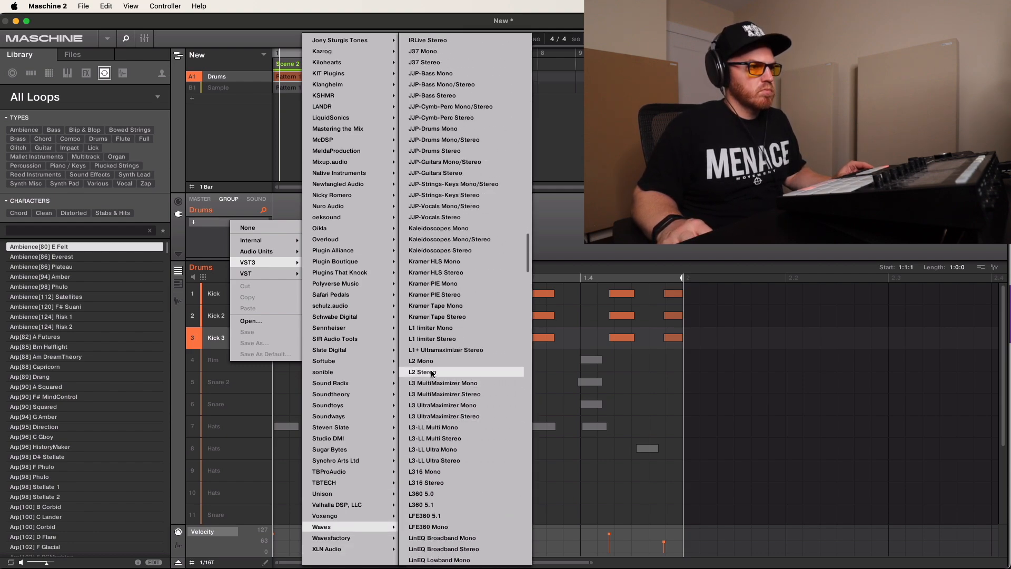
{"action": "left_click", "coordinate": [434, 339]}
- Set the Drums group's L1 limiter to auto release, out ceiling -6.0 and threshold -2.1, and play the pattern
{"action": "left_click", "coordinate": [191, 148]}
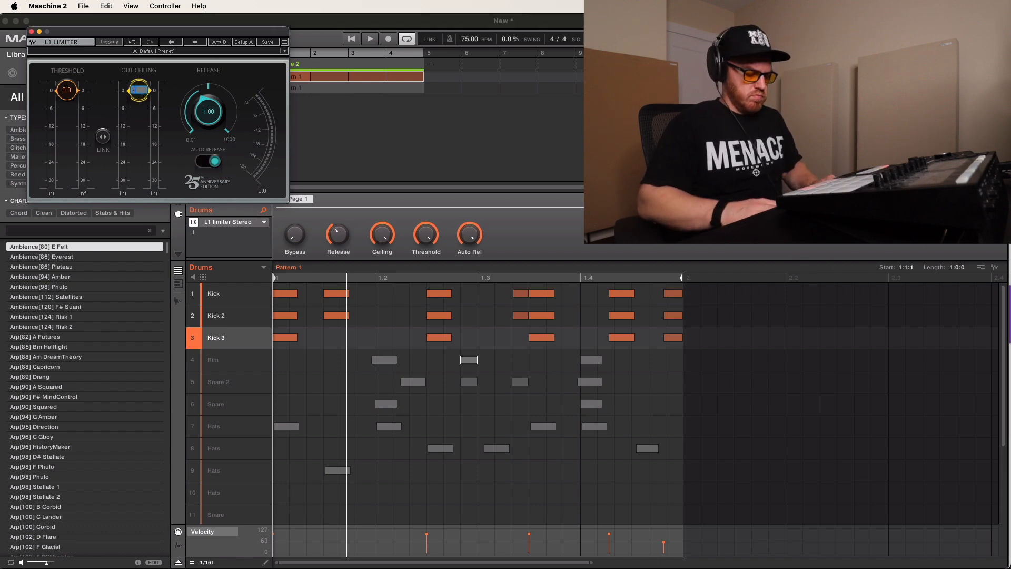
{"action": "key", "text": "Return"}
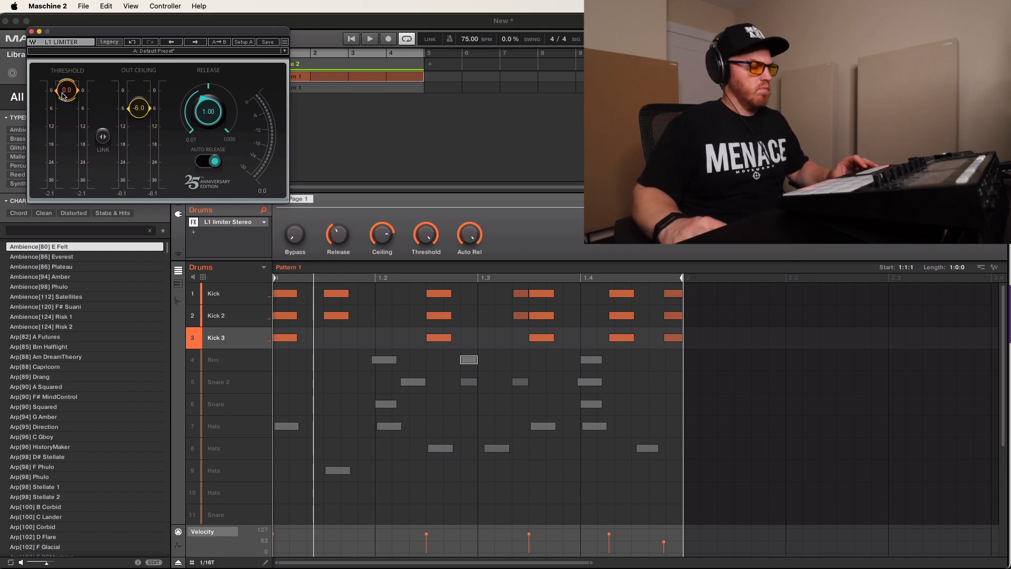
{"action": "key", "text": "space"}
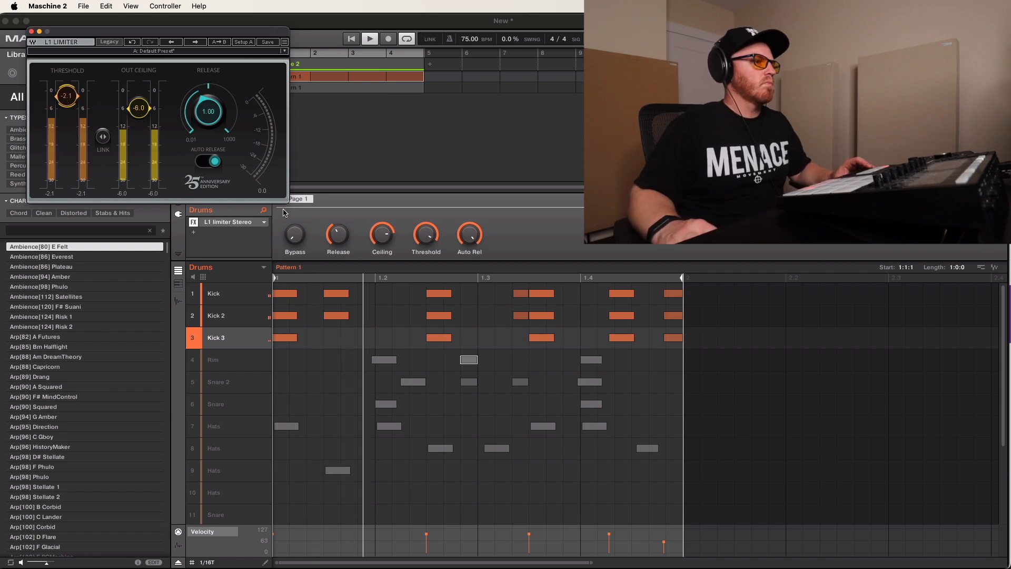
- Unmute the Rim and insert a Waves L1 limiter Stereo VST3 effect with auto release on it
{"action": "left_click", "coordinate": [200, 366]}
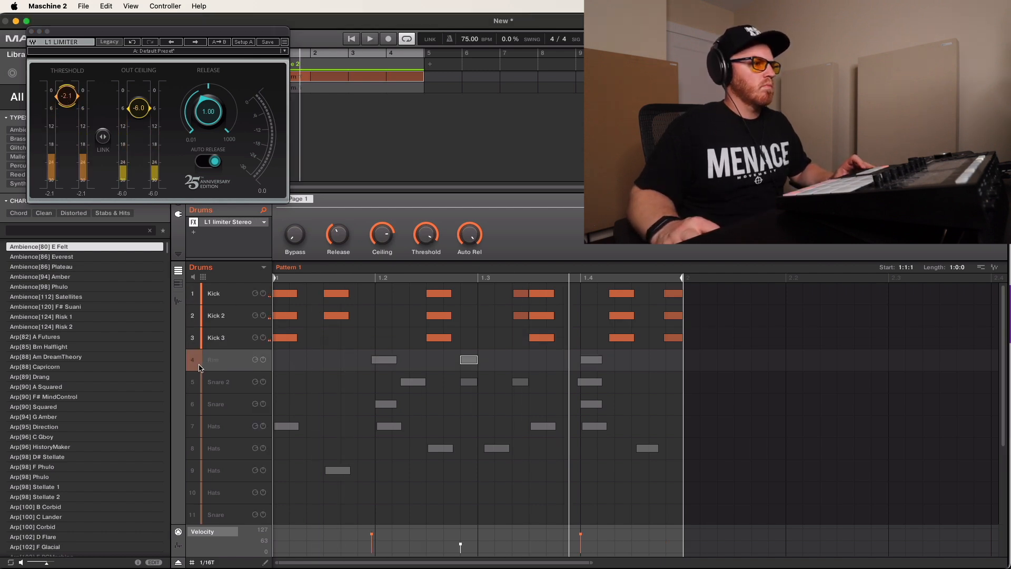
{"action": "left_click", "coordinate": [31, 31]}
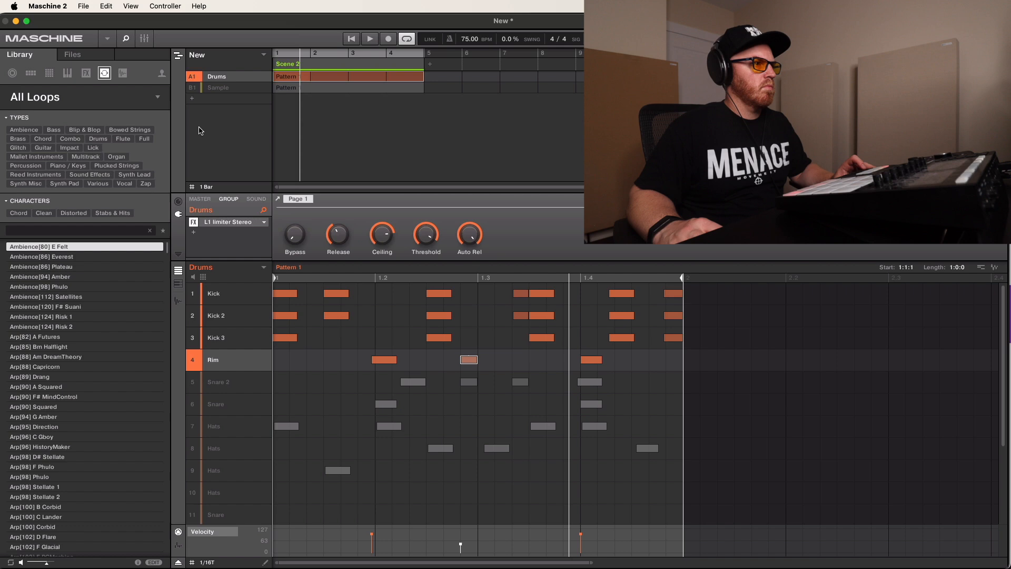
{"action": "left_click", "coordinate": [255, 199]}
{"action": "left_click", "coordinate": [193, 236]}
{"action": "mouse_move", "coordinate": [226, 274]}
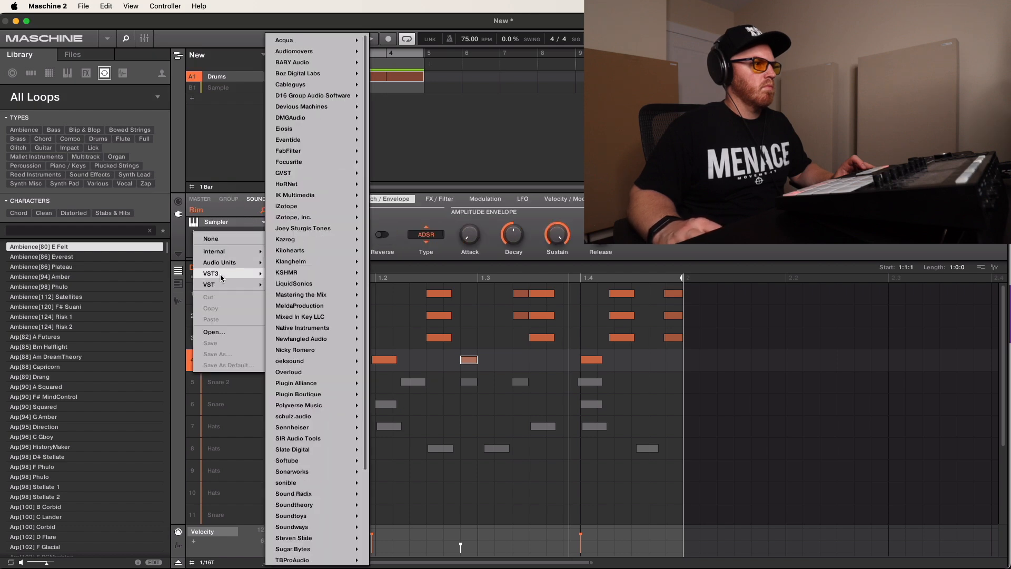
{"action": "mouse_move", "coordinate": [310, 529]}
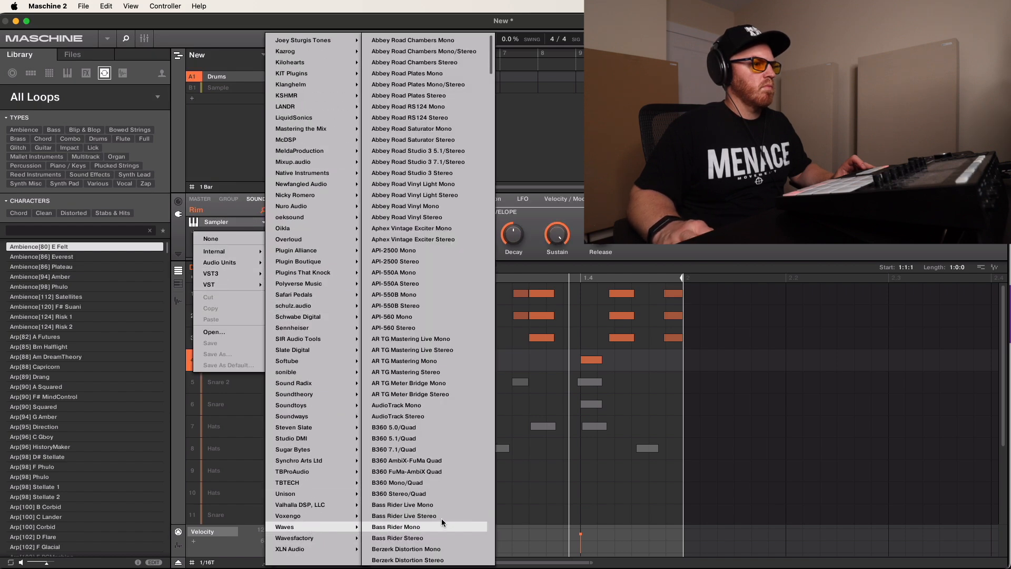
{"action": "scroll", "coordinate": [442, 518], "scroll_direction": "down", "scroll_amount": 10}
{"action": "left_click", "coordinate": [442, 514]}
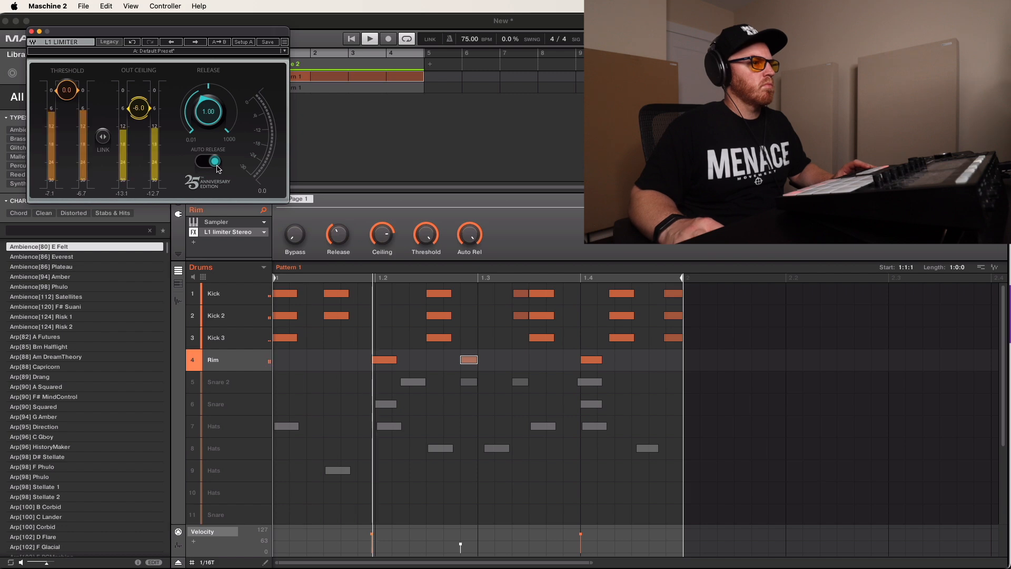
- Set the Rim's L1 limiter threshold to -6.7 and its out ceiling to -10.0
{"action": "left_click_drag", "start_coordinate": [72, 95], "coordinate": [72, 110]}
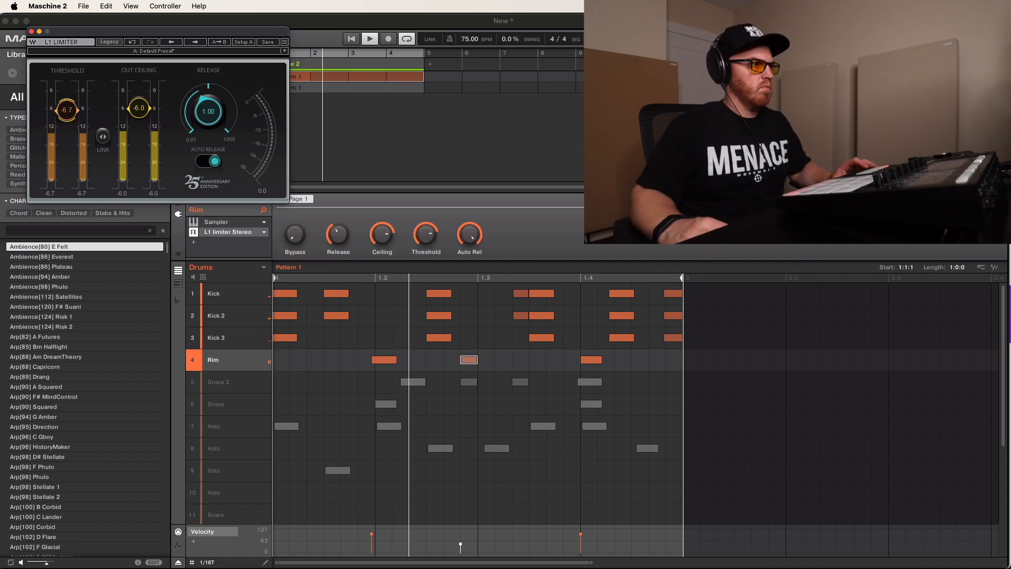
{"action": "double_click", "coordinate": [139, 108]}
{"action": "type", "text": "-10"}
{"action": "key", "text": "Return"}
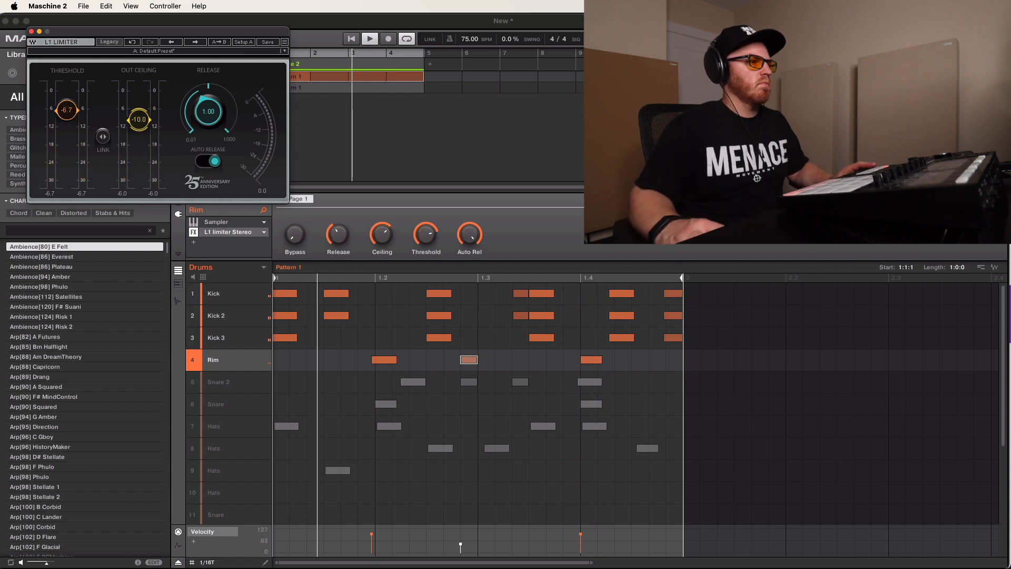
- Unmute Snare 2 and insert a Waves L1 limiter Stereo VST3 effect on it
{"action": "left_click", "coordinate": [214, 380]}
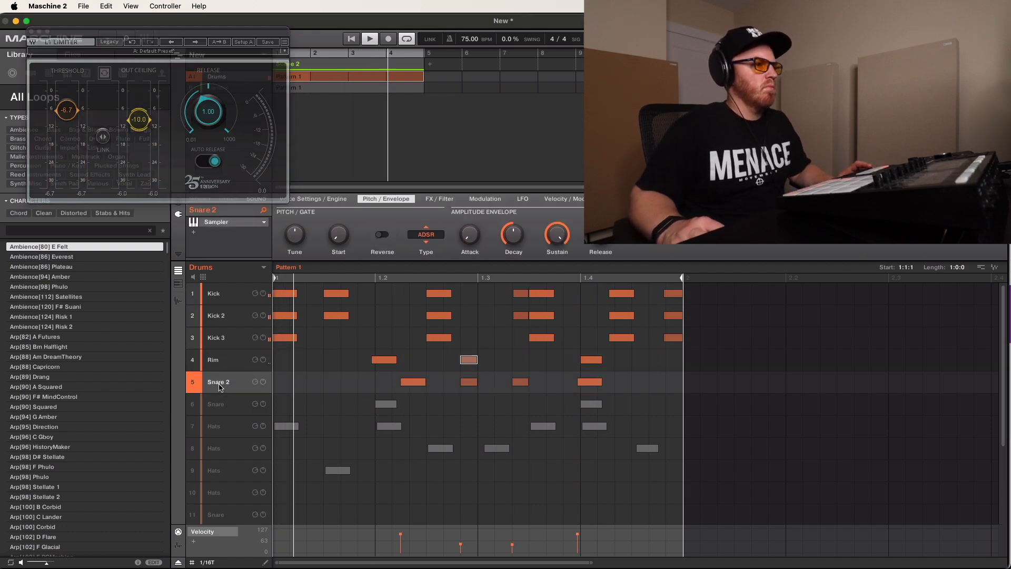
{"action": "left_click", "coordinate": [201, 227]}
{"action": "mouse_move", "coordinate": [226, 286]}
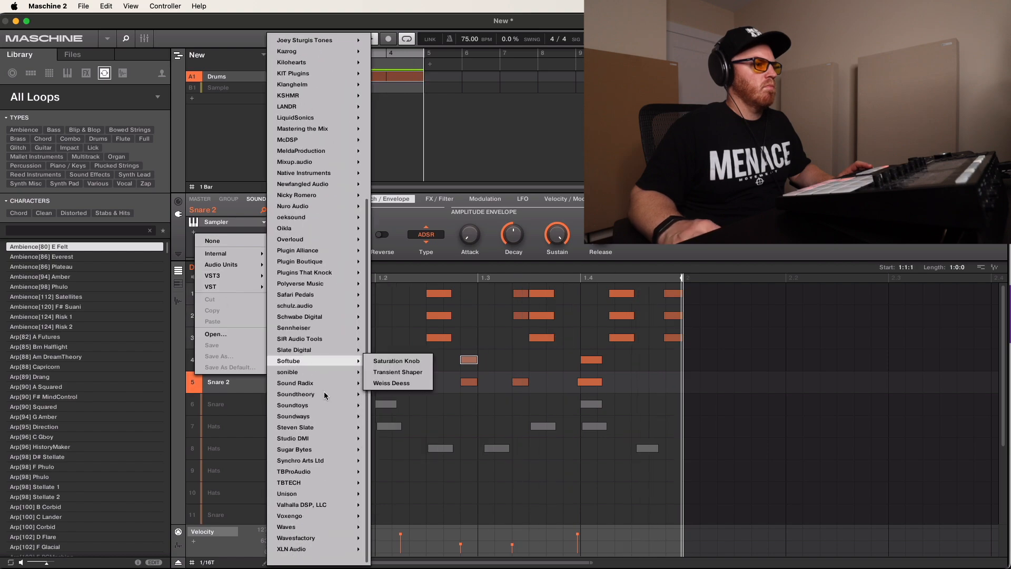
{"action": "mouse_move", "coordinate": [306, 531]}
{"action": "scroll", "coordinate": [395, 523], "scroll_direction": "down", "scroll_amount": 20}
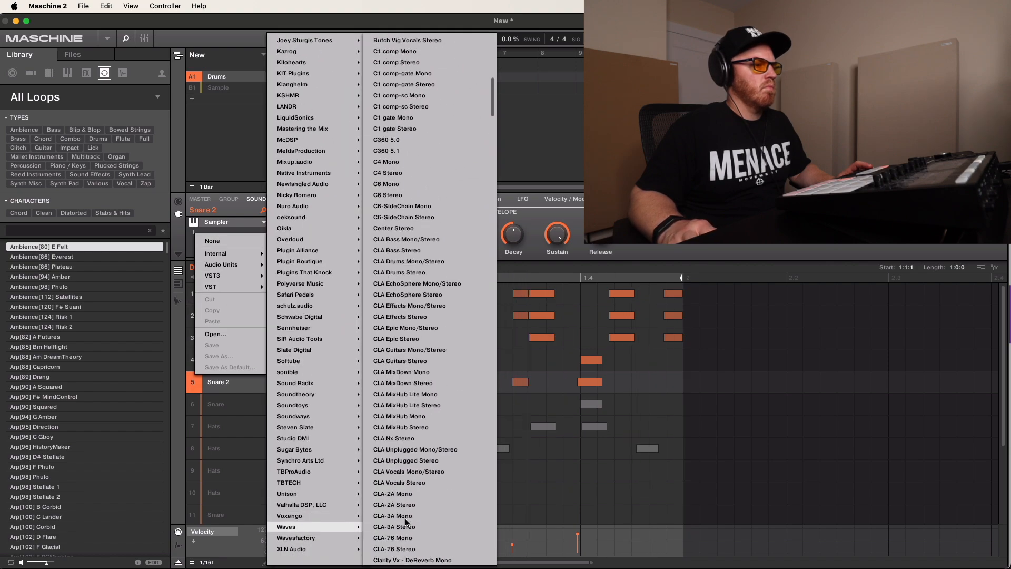
{"action": "scroll", "coordinate": [406, 521], "scroll_direction": "down", "scroll_amount": 20}
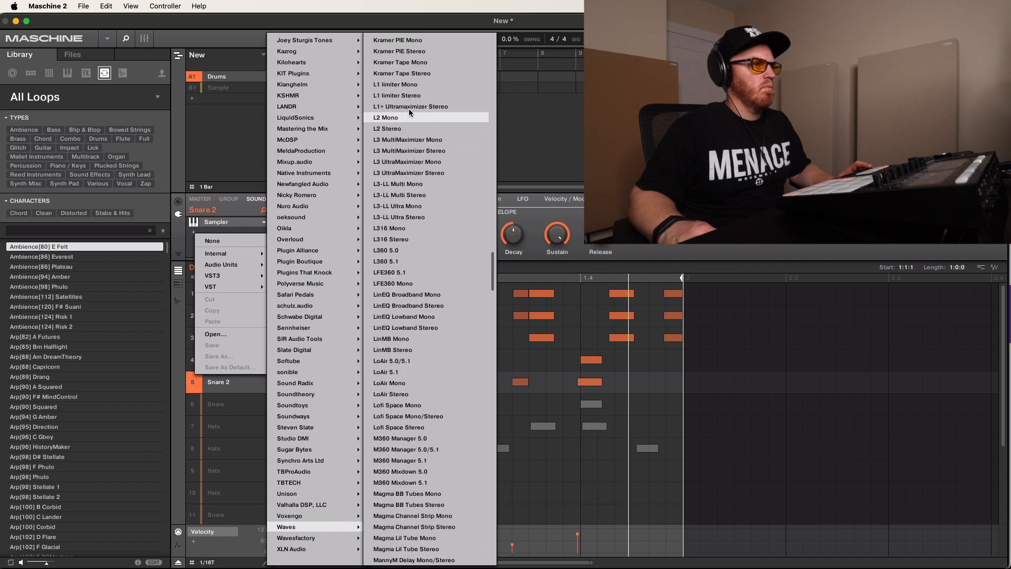
{"action": "left_click", "coordinate": [397, 73]}
- Set Snare 2's L1 limiter to auto release, out ceiling -10.0 and threshold -7.4, and close its window
{"action": "left_click", "coordinate": [208, 161]}
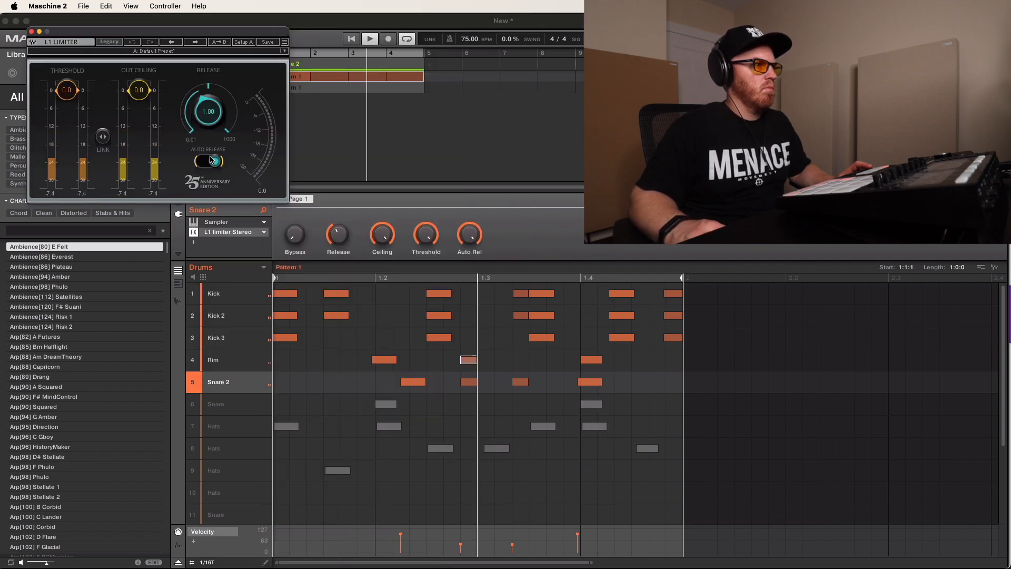
{"action": "left_click", "coordinate": [145, 90]}
{"action": "type", "text": "-10"}
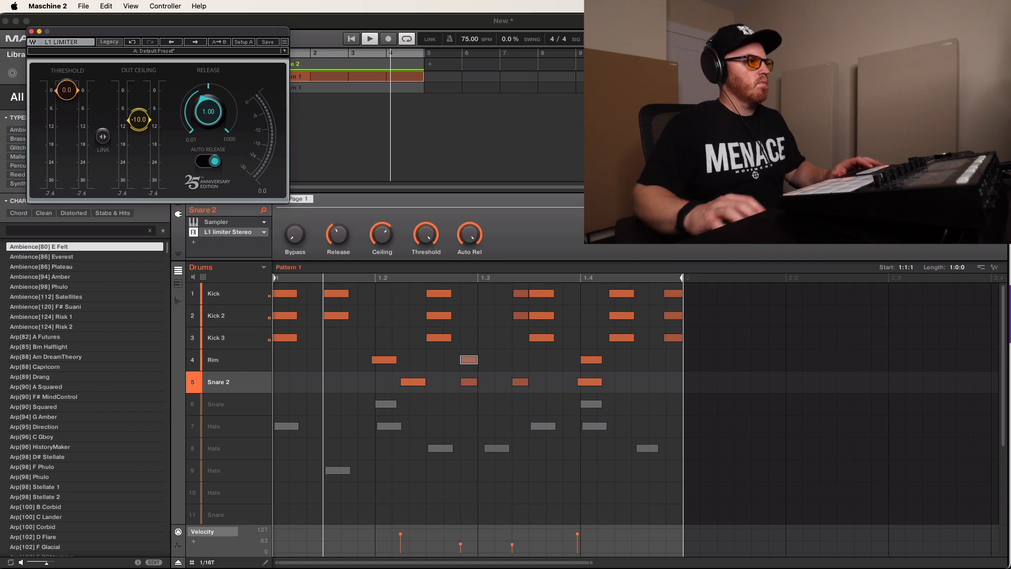
{"action": "key", "text": "Return"}
{"action": "double_click", "coordinate": [70, 93]}
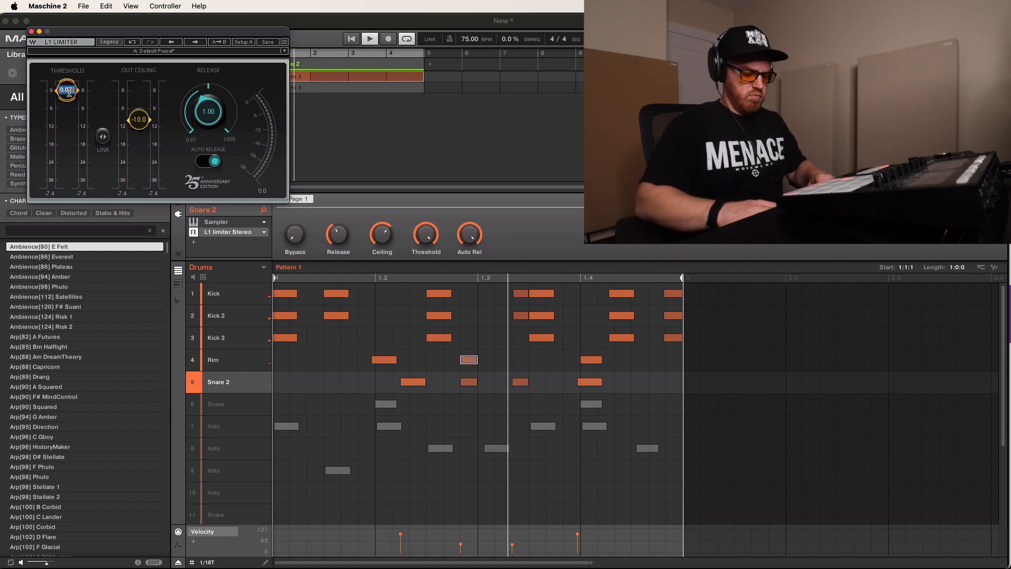
{"action": "type", "text": "-7.4"}
{"action": "key", "text": "Return"}
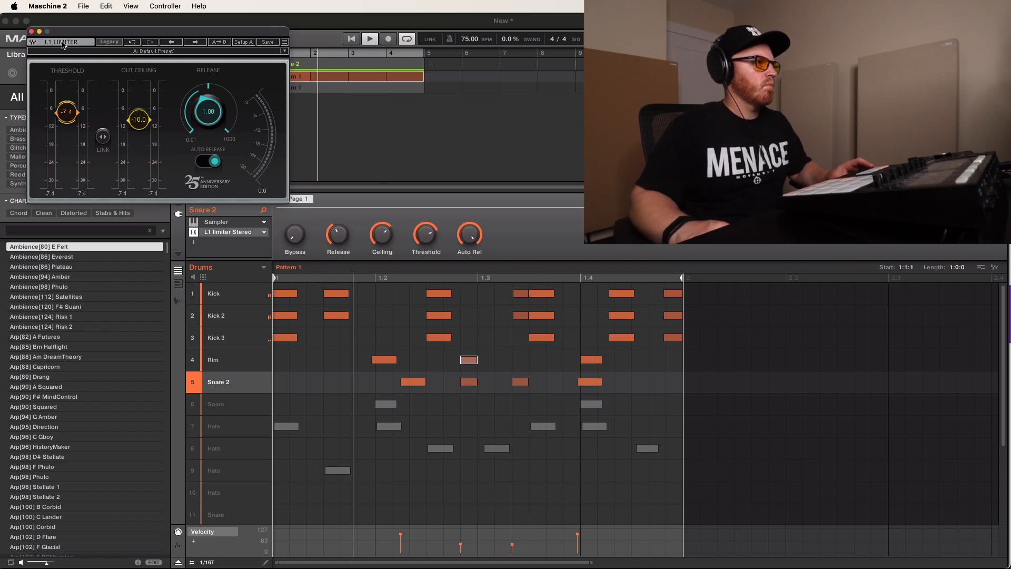
{"action": "left_click", "coordinate": [31, 32]}
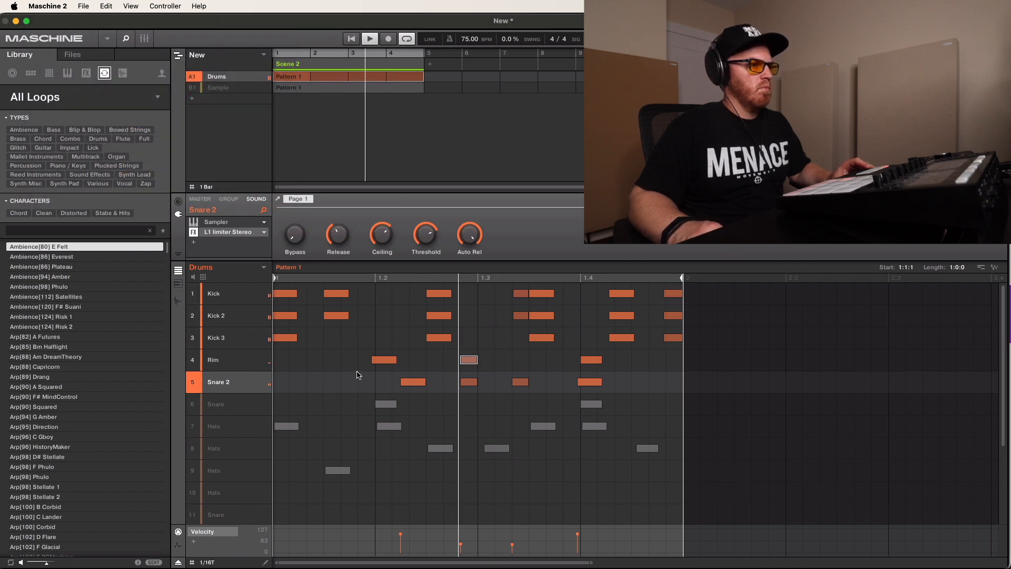
- Unmute the Snare in row 6 and insert a Waves L1 limiter Stereo VST3 effect on it
{"action": "left_click", "coordinate": [231, 407]}
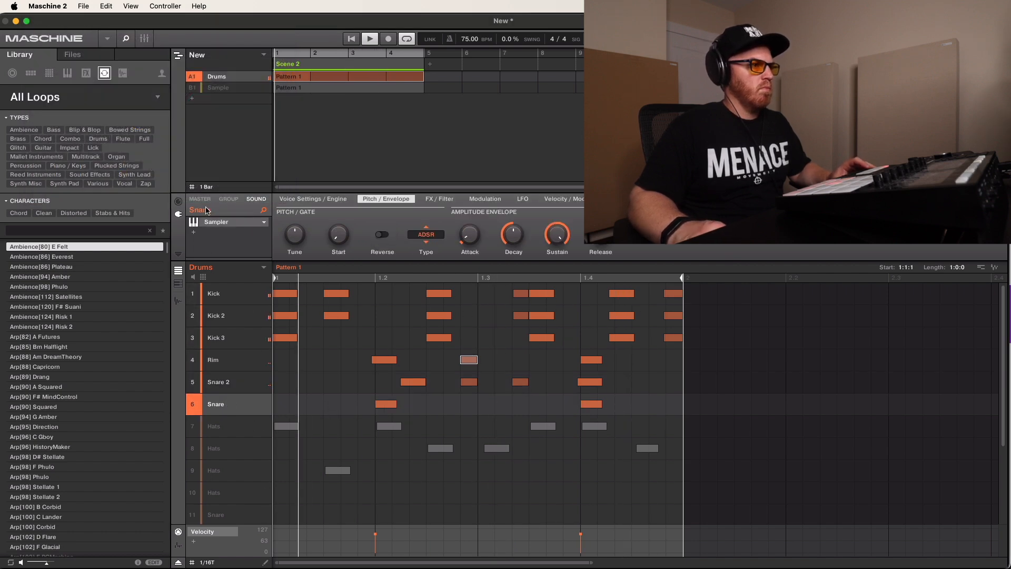
{"action": "left_click", "coordinate": [194, 235]}
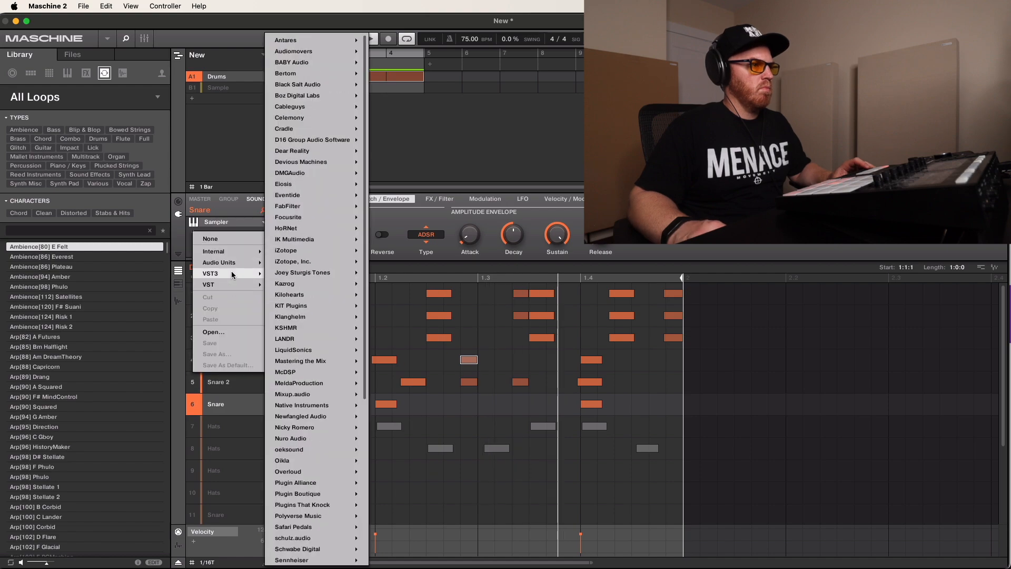
{"action": "scroll", "coordinate": [385, 522], "scroll_direction": "down", "scroll_amount": 15}
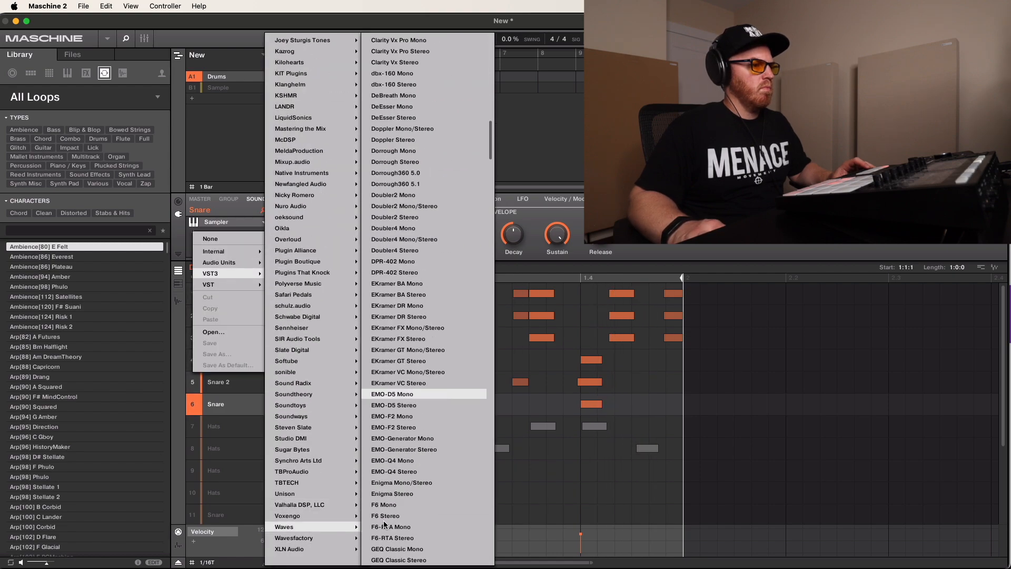
{"action": "left_click", "coordinate": [394, 372]}
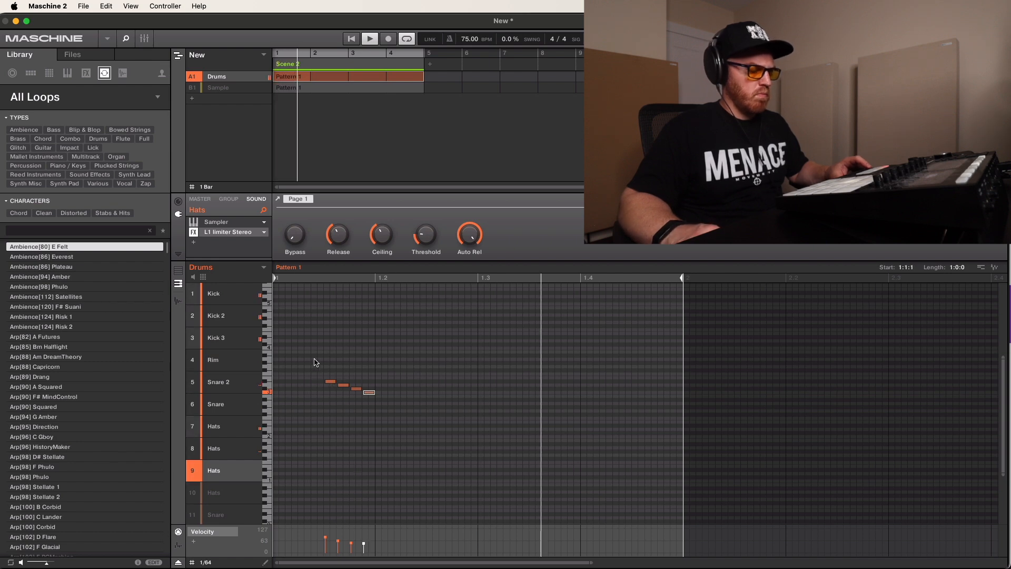
- Transpose the four row 9 Hats notes down in the keyboard view and return to the pad view
{"action": "left_click_drag", "start_coordinate": [307, 353], "coordinate": [391, 424]}
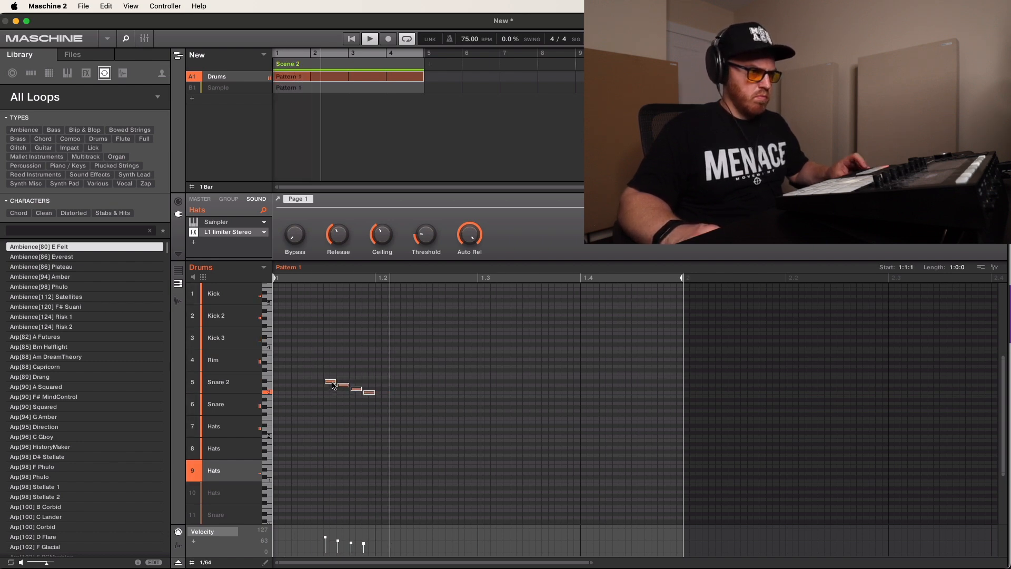
{"action": "key", "text": "space"}
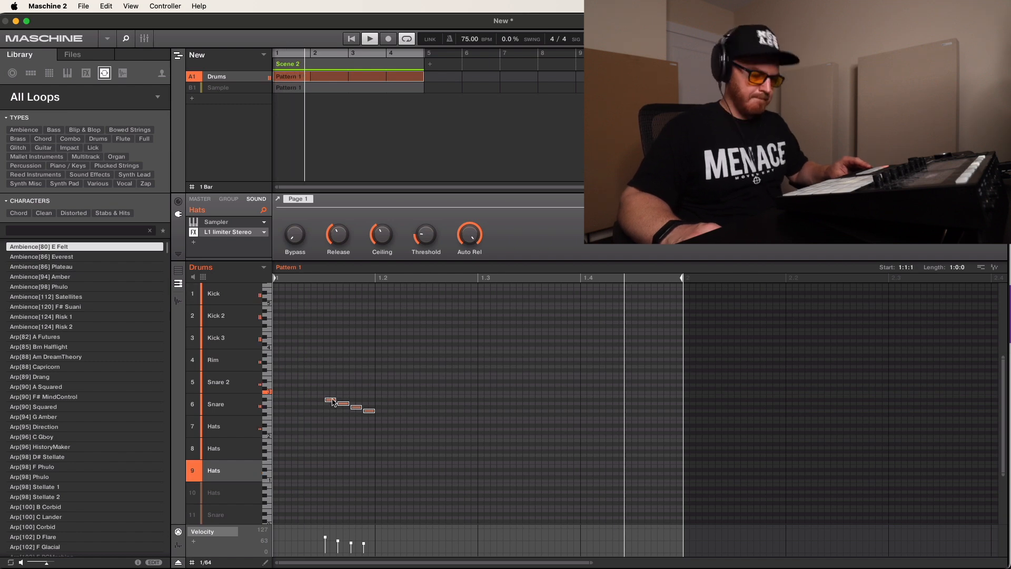
{"action": "left_click", "coordinate": [178, 271]}
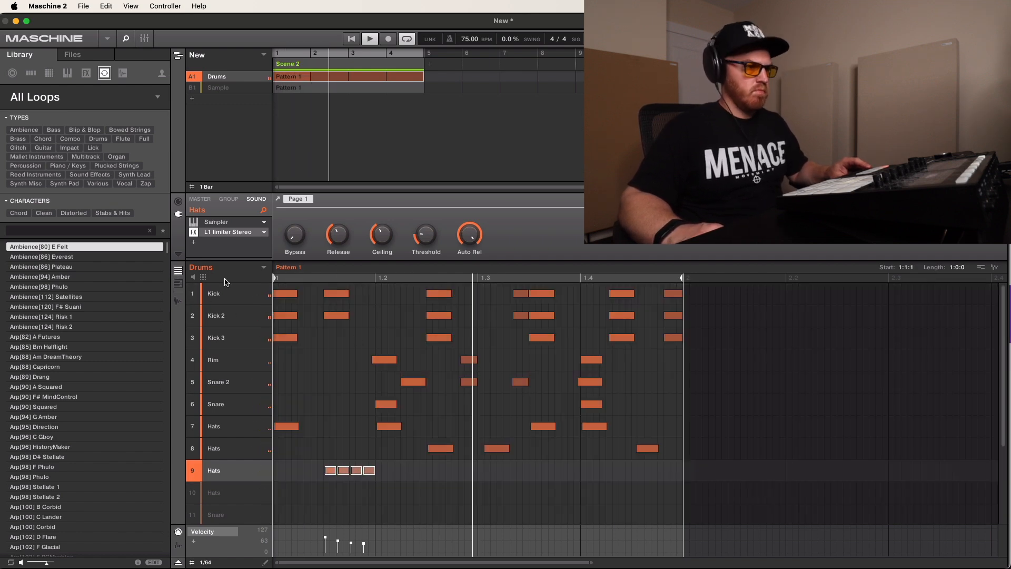
- Add a roll of four short, quieter notes to the row 9 Hats midway between 1.3 and 1.4
{"action": "left_click", "coordinate": [331, 471]}
{"action": "left_click", "coordinate": [541, 471]}
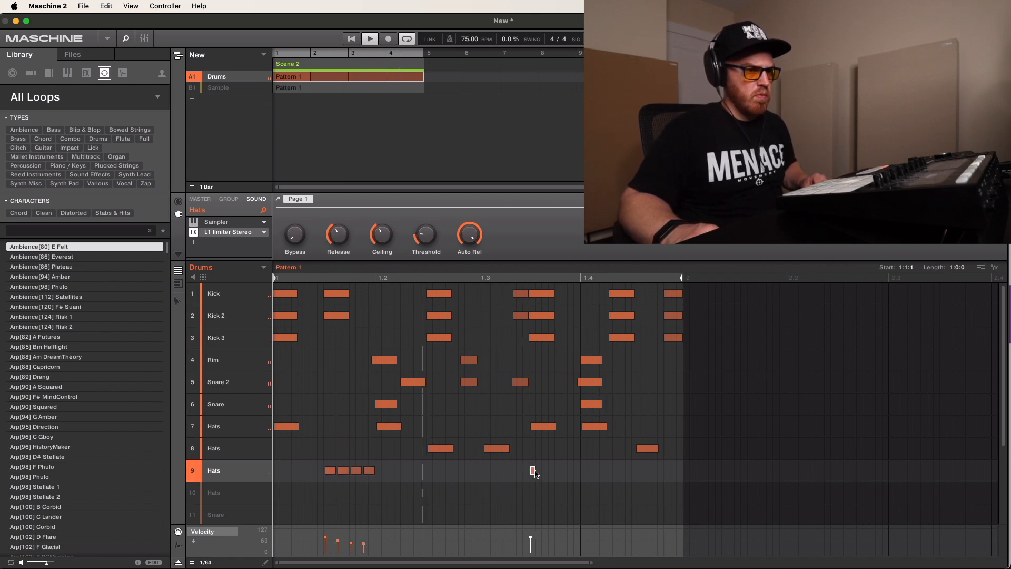
{"action": "left_click_drag", "start_coordinate": [534, 471], "coordinate": [545, 472], "text": "alt"}
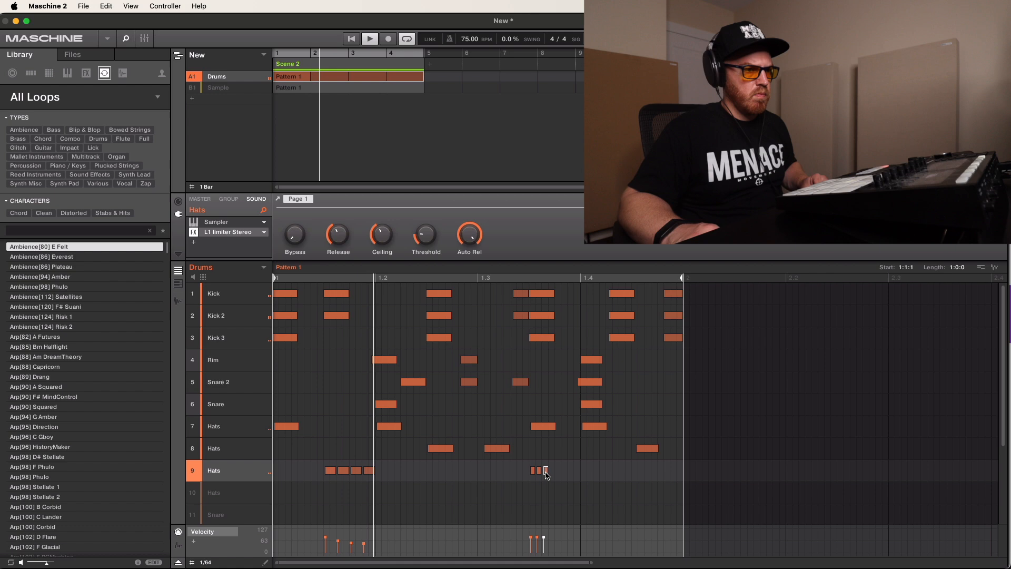
{"action": "left_click_drag", "start_coordinate": [546, 471], "coordinate": [527, 462], "text": "alt"}
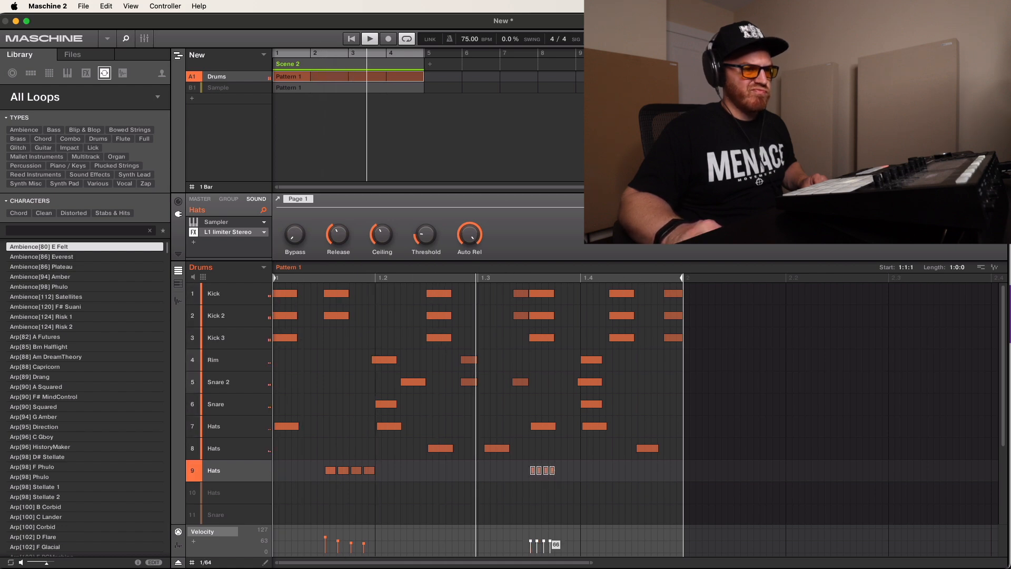
{"action": "left_click", "coordinate": [562, 474]}
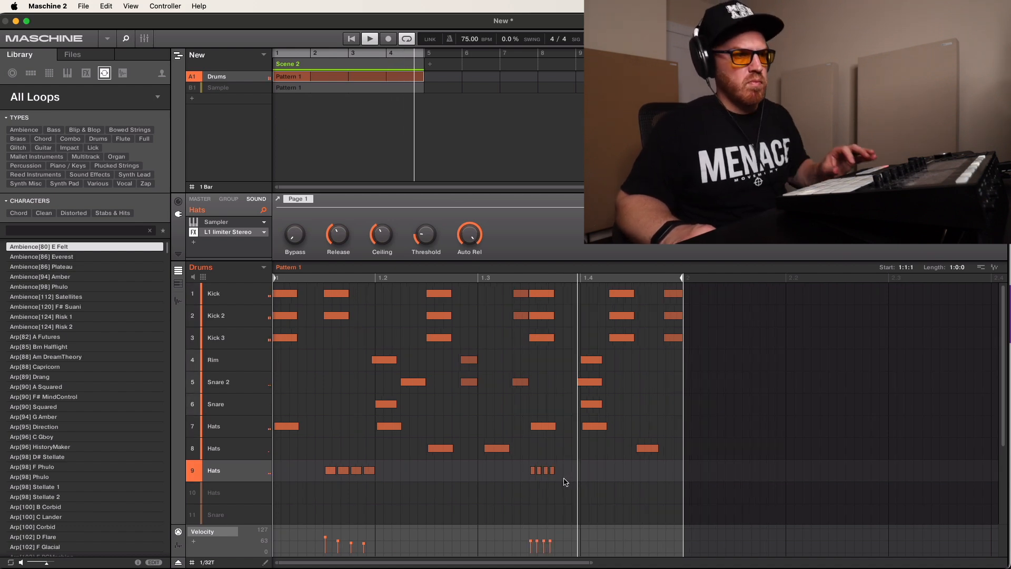
{"action": "key", "text": "space"}
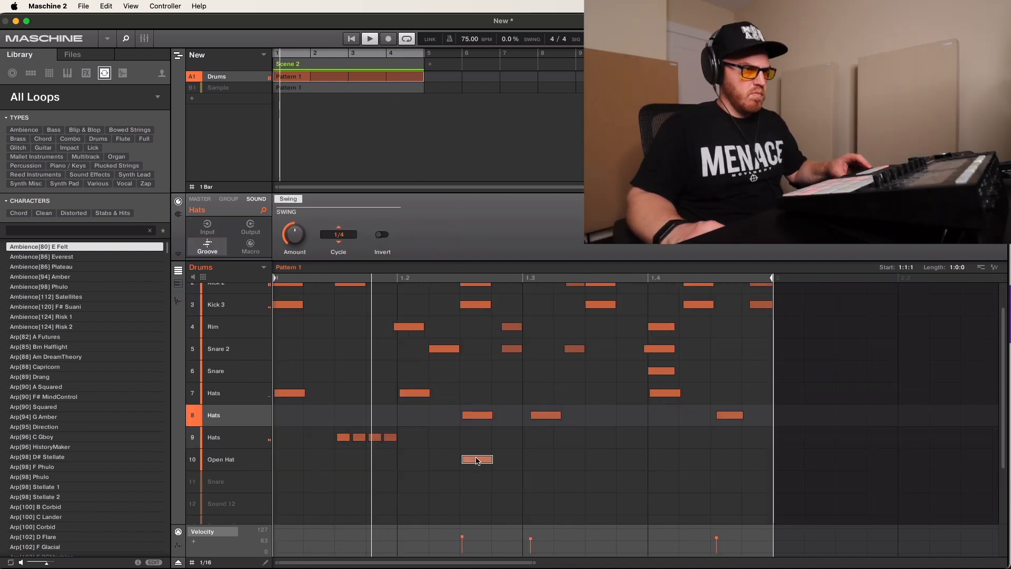
- Shift the Open Hat note to end at beat 1.3 and copy the first row 9 Hats note onto the Open Hat row
{"action": "left_click_drag", "start_coordinate": [485, 463], "coordinate": [510, 463]}
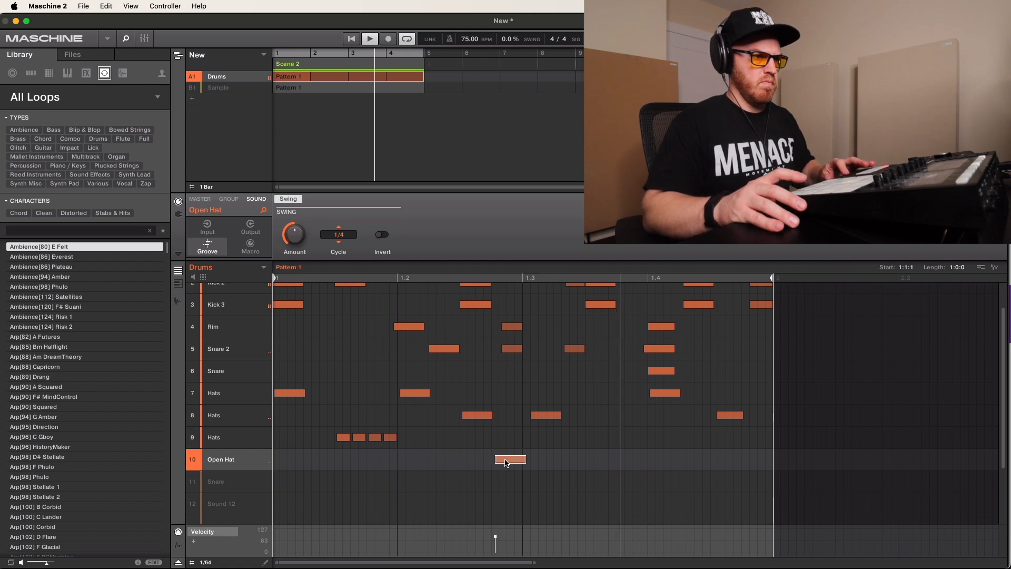
{"action": "key", "text": "Right"}
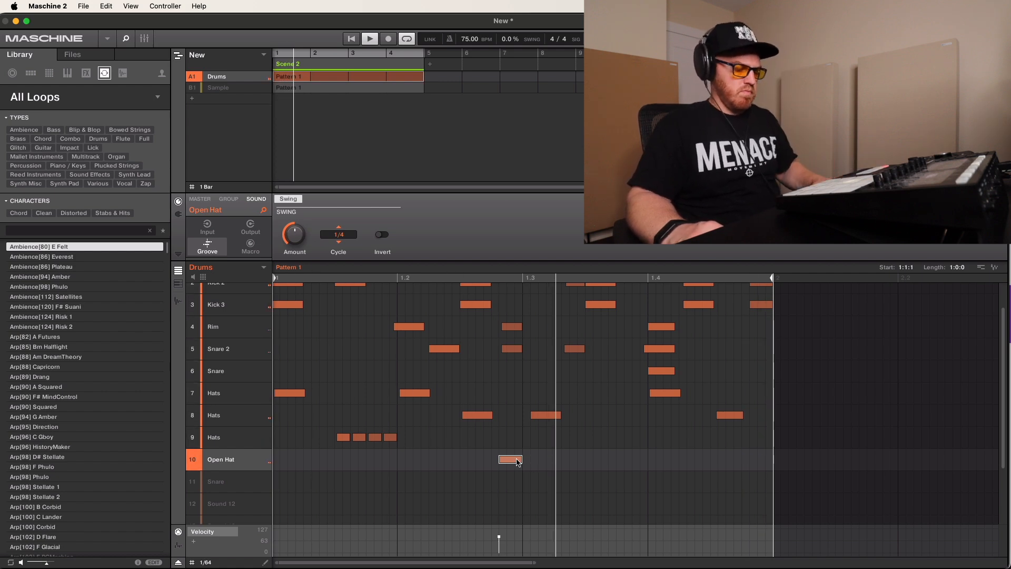
{"action": "left_click", "coordinate": [355, 461]}
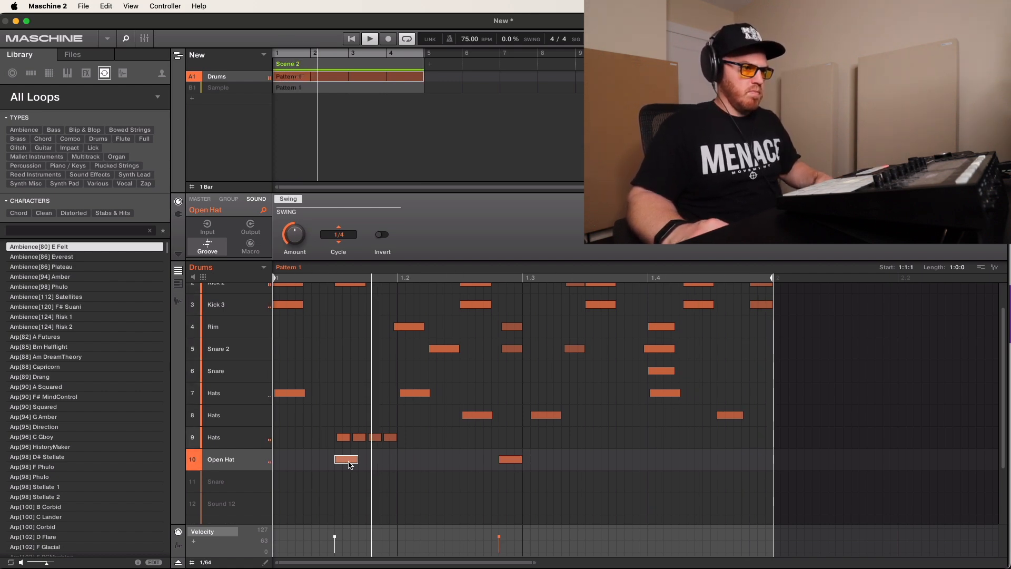
{"action": "key", "text": "Delete"}
{"action": "left_click_drag", "start_coordinate": [343, 439], "coordinate": [343, 453]}
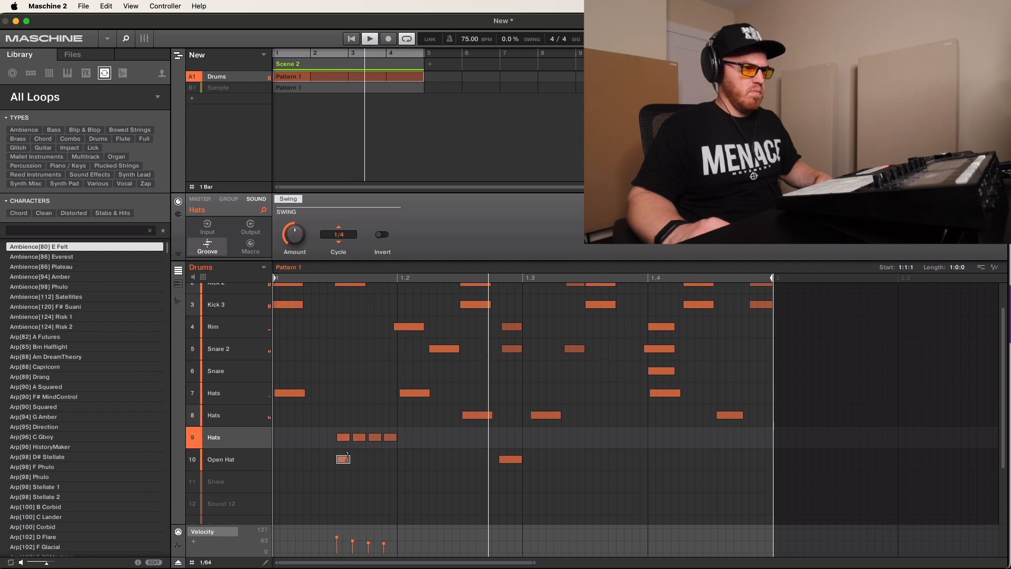
{"action": "left_click", "coordinate": [405, 461]}
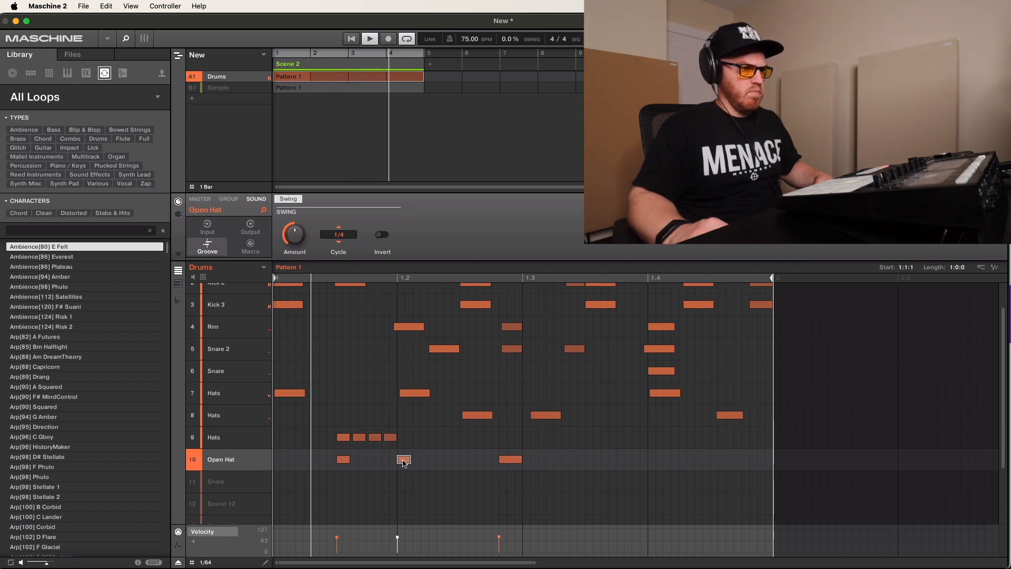
{"action": "key", "text": "Delete"}
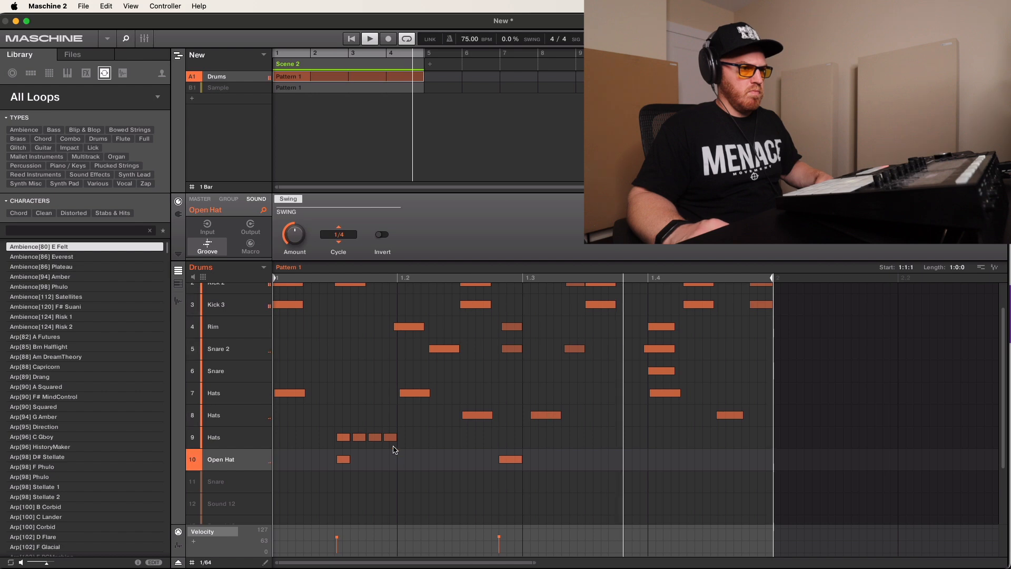
{"action": "left_click_drag", "start_coordinate": [390, 439], "coordinate": [403, 461]}
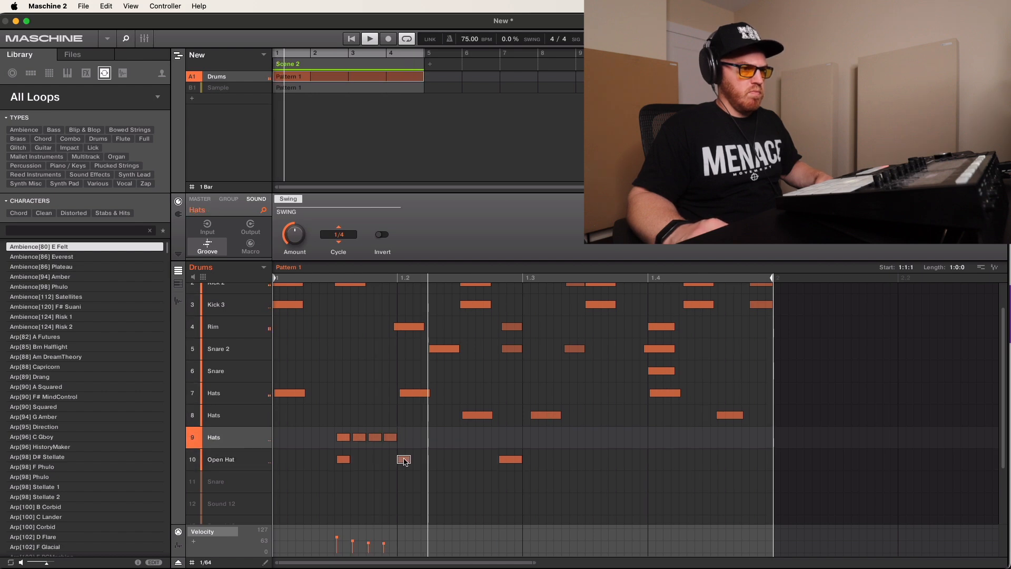
{"action": "left_click", "coordinate": [403, 461]}
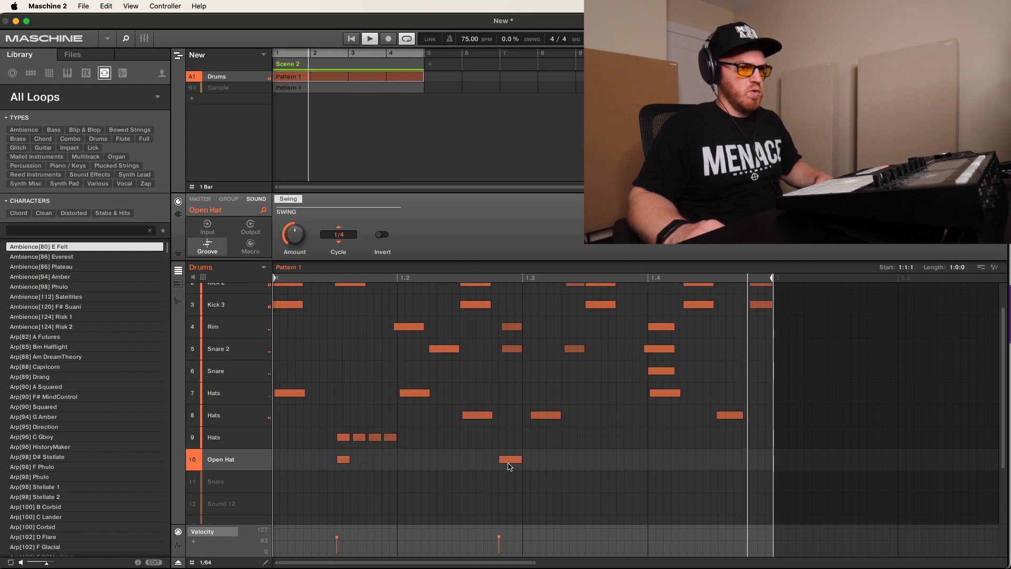
- Place an Open Hat note at the very end of the pattern, using the one just before beat 1.3
{"action": "left_click_drag", "start_coordinate": [514, 463], "coordinate": [771, 461]}
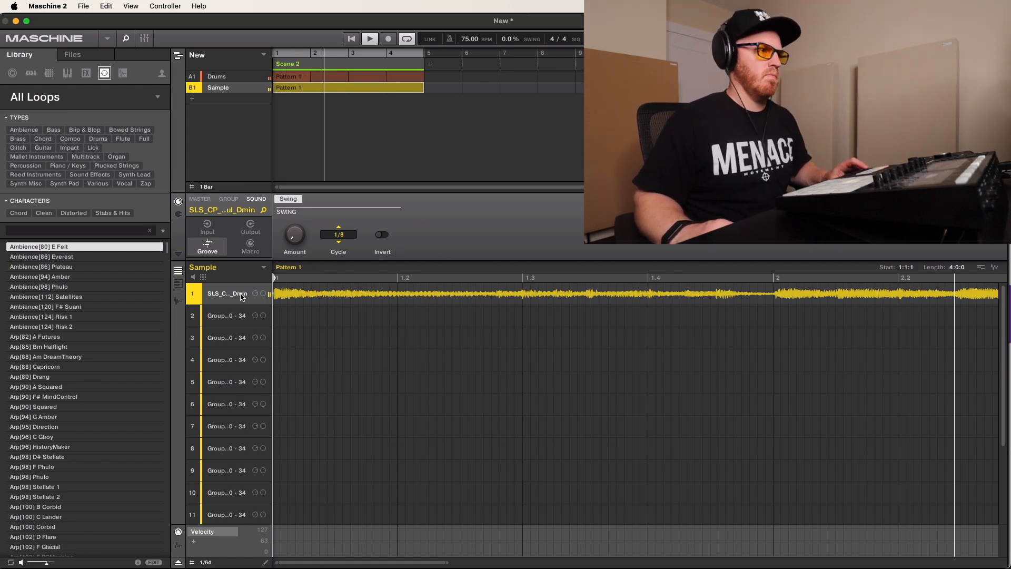
- Stop playback, insert a Waves L1+ Ultramaximizer Stereo VST3 effect on the Sample group's loop and open its window
{"action": "key", "text": "space"}
{"action": "left_click", "coordinate": [178, 214]}
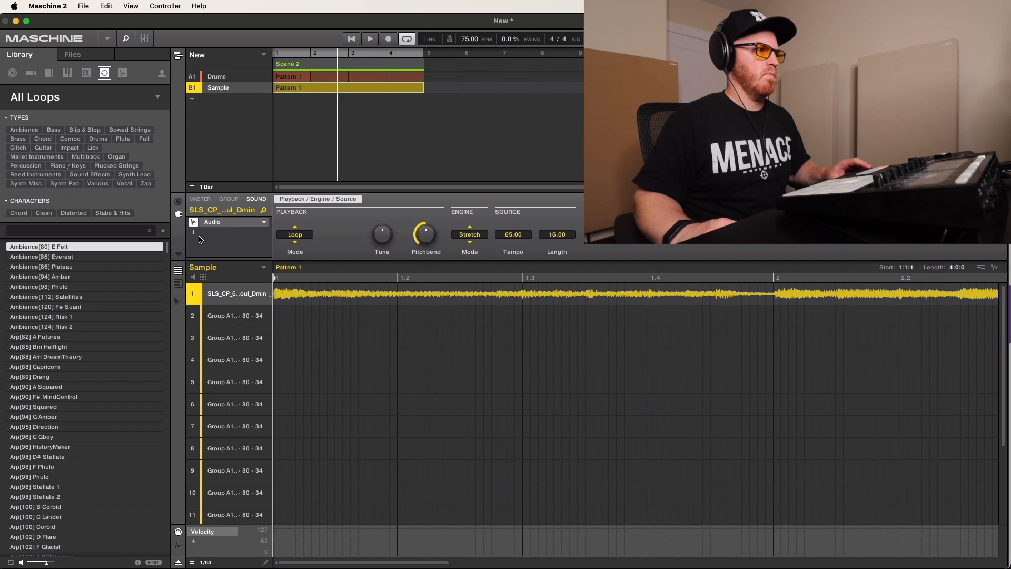
{"action": "left_click", "coordinate": [194, 232]}
{"action": "mouse_move", "coordinate": [232, 271]}
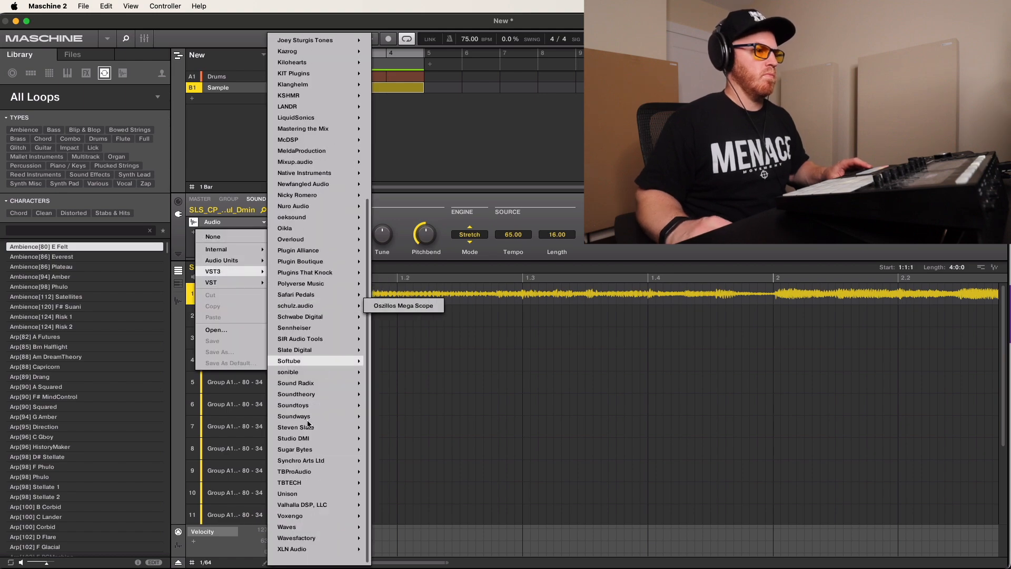
{"action": "mouse_move", "coordinate": [316, 526]}
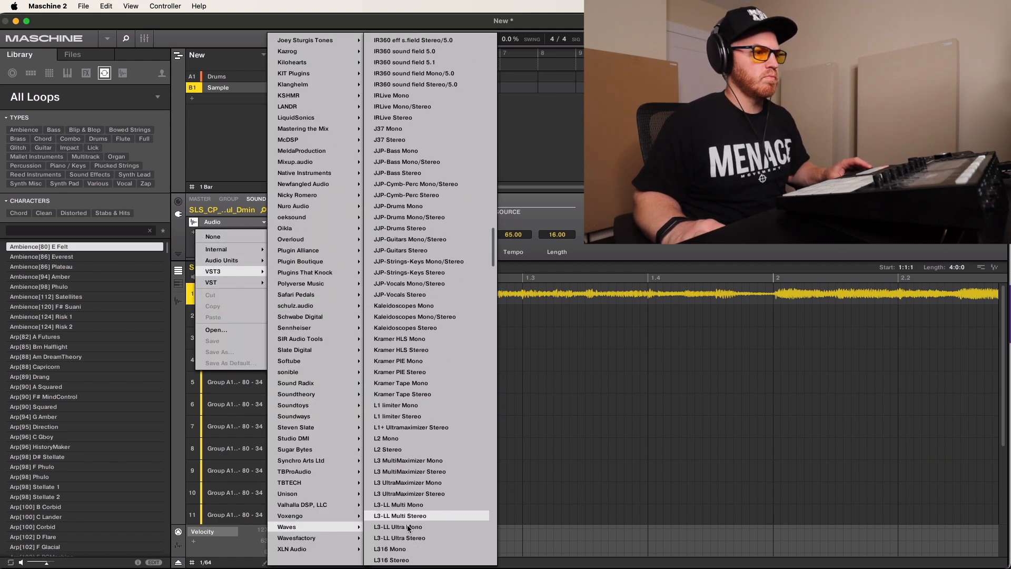
{"action": "scroll", "coordinate": [409, 528], "scroll_direction": "down", "scroll_amount": 1}
{"action": "left_click", "coordinate": [417, 418]}
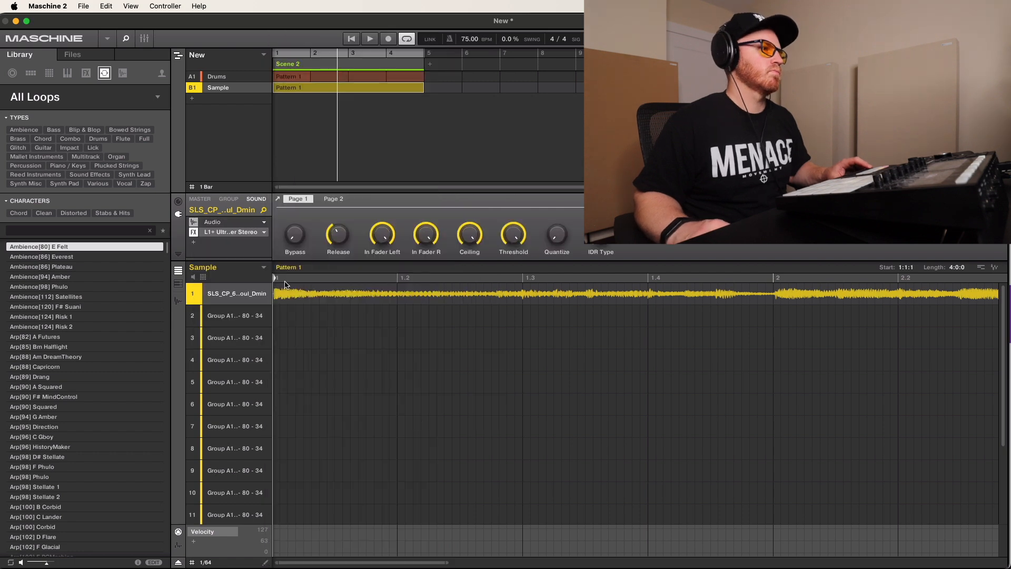
{"action": "left_click", "coordinate": [245, 235]}
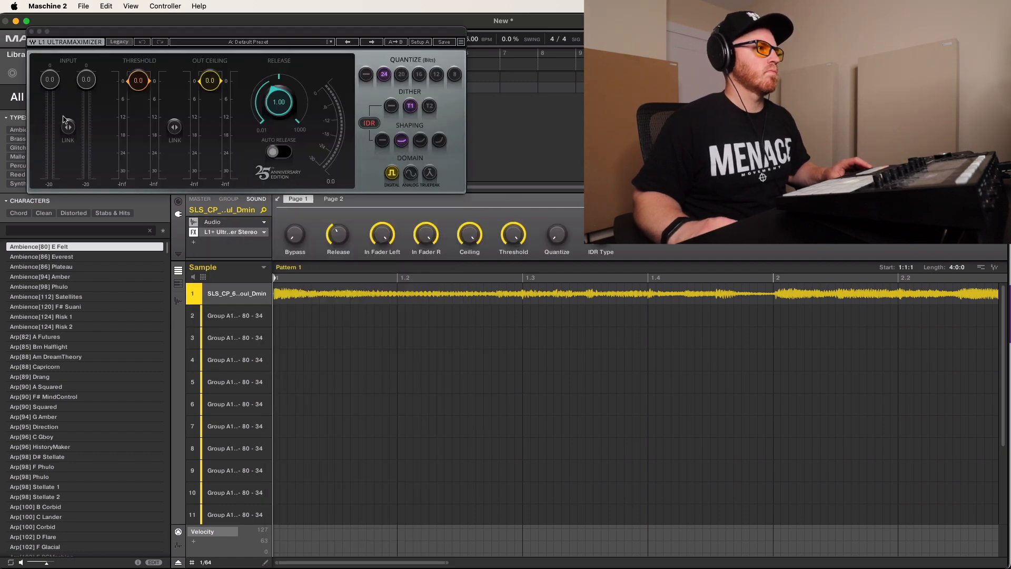
- Lower the Ultramaximizer's linked left and right input levels to -5.1 while checking the loop's playback
{"action": "key", "text": "space"}
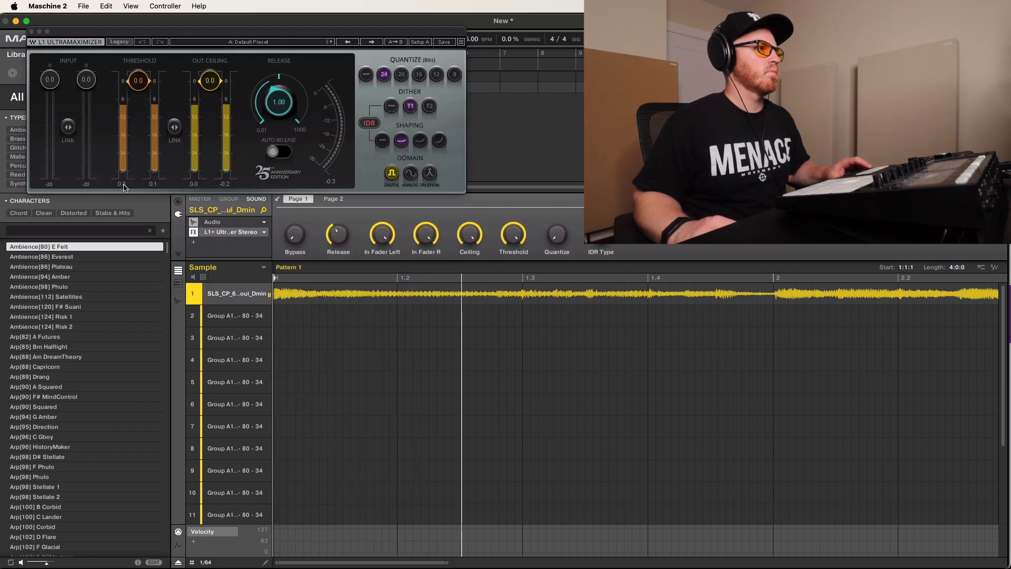
{"action": "left_click_drag", "start_coordinate": [71, 133], "coordinate": [71, 136]}
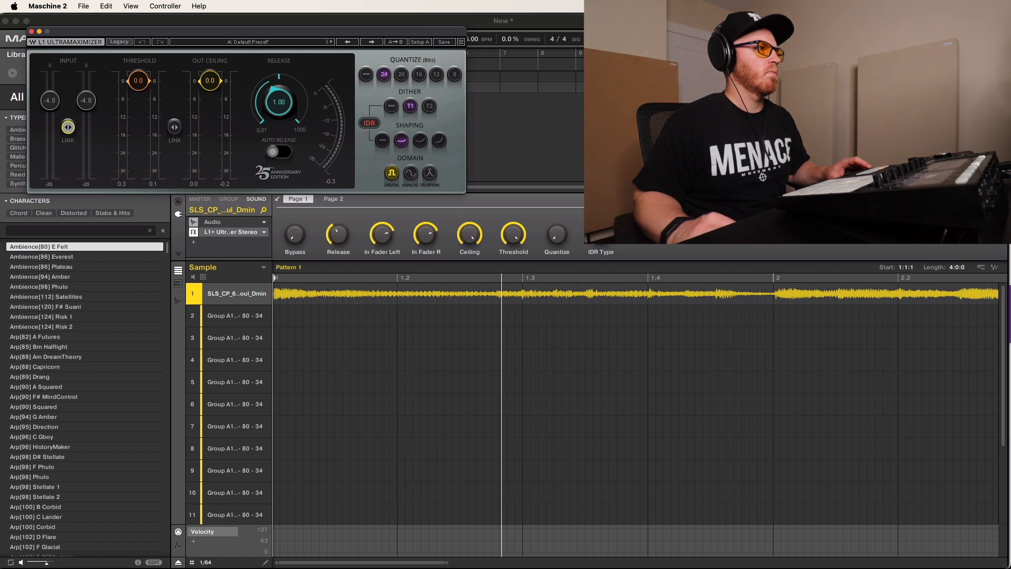
{"action": "left_click_drag", "start_coordinate": [69, 128], "coordinate": [69, 129]}
{"action": "key", "text": "space"}
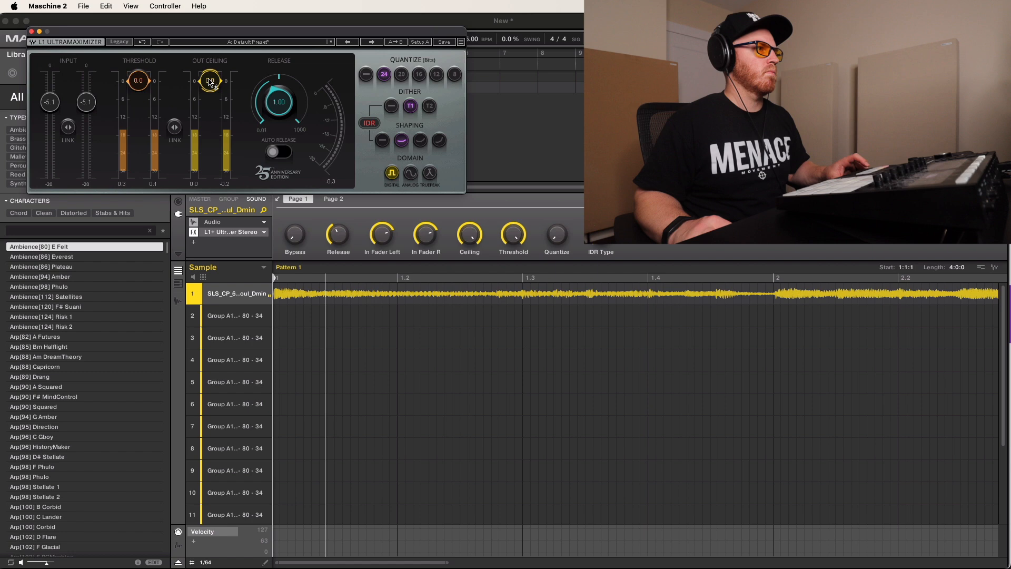
- Set the Ultramaximizer's out ceiling to -18.0 and its threshold to -5.0
{"action": "key", "text": "Return"}
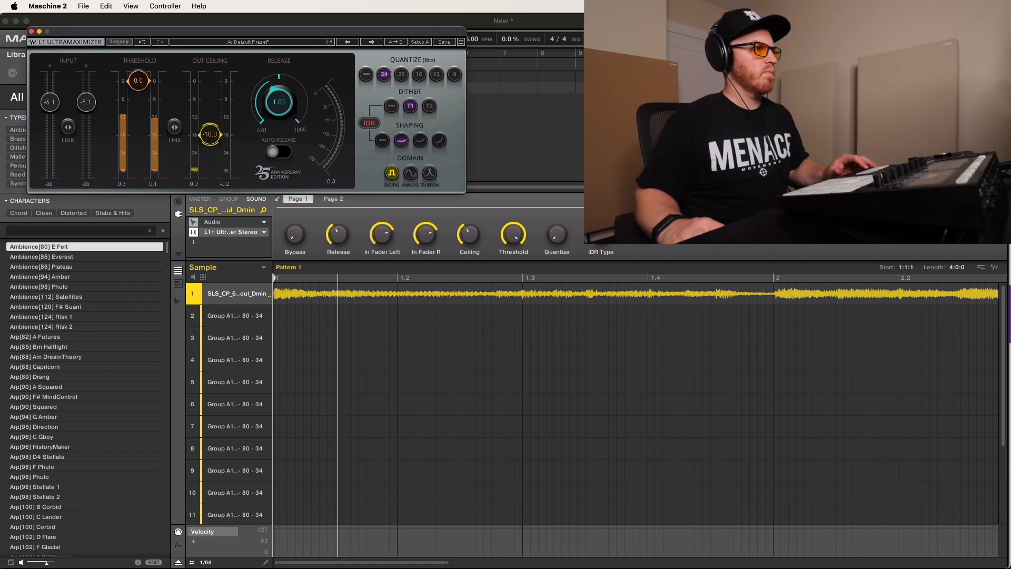
{"action": "double_click", "coordinate": [141, 84]}
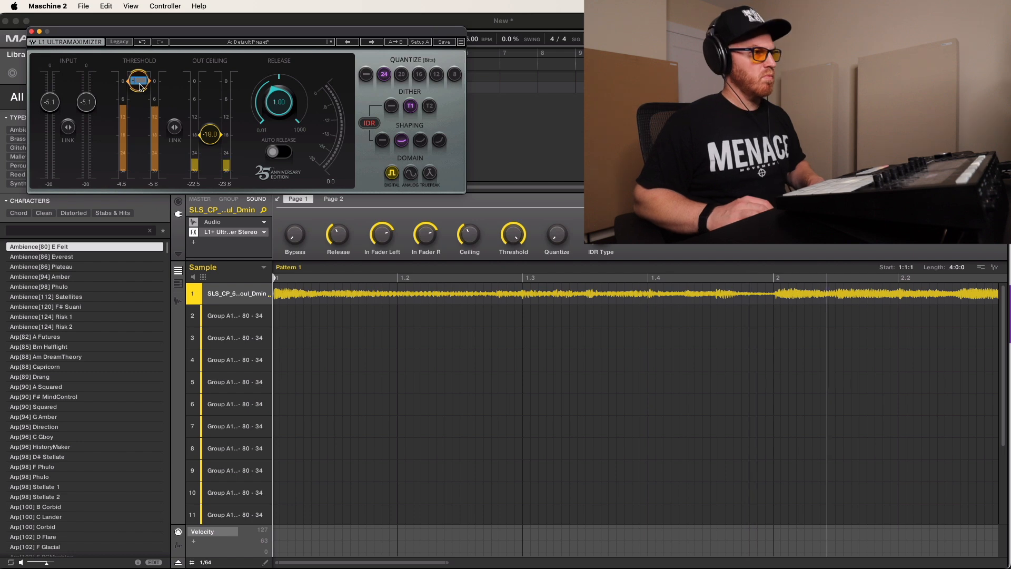
{"action": "key", "text": "Return"}
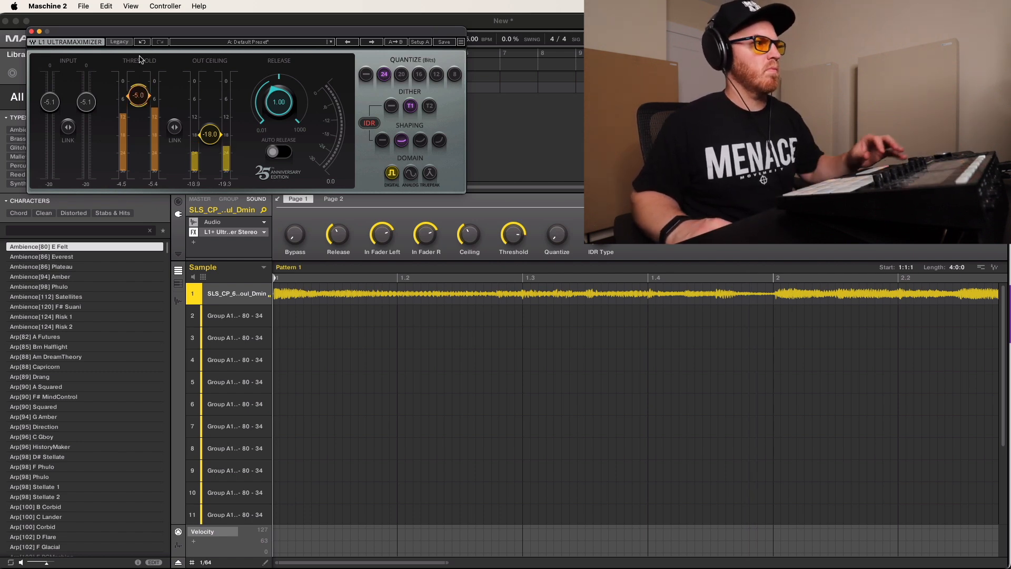
- Set the Ultramaximizer's out ceiling to -15.0 with auto release enabled, play the loop and close the window
{"action": "type", "text": "15"}
{"action": "key", "text": "Return"}
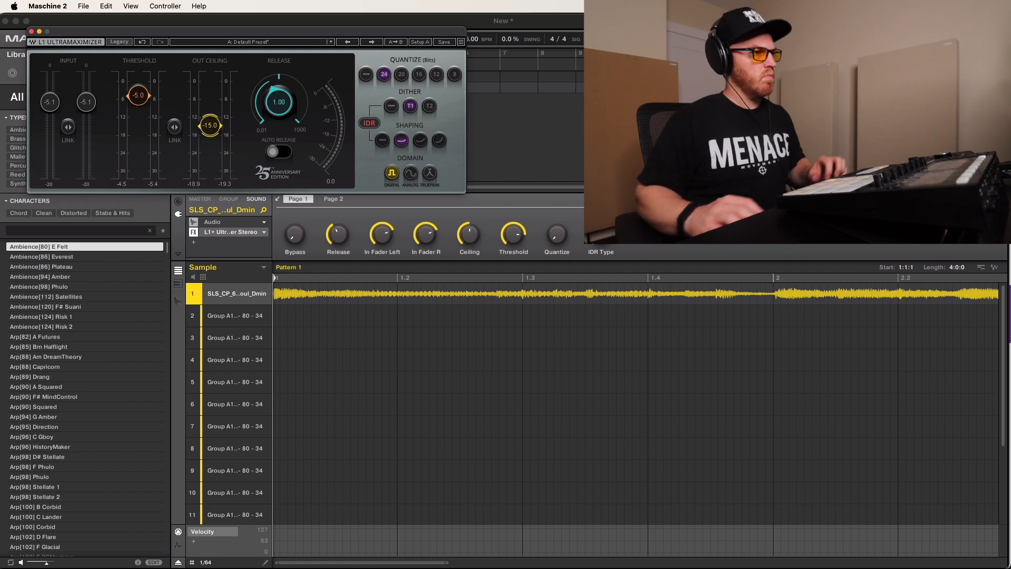
{"action": "left_click", "coordinate": [278, 152]}
{"action": "key", "text": "space"}
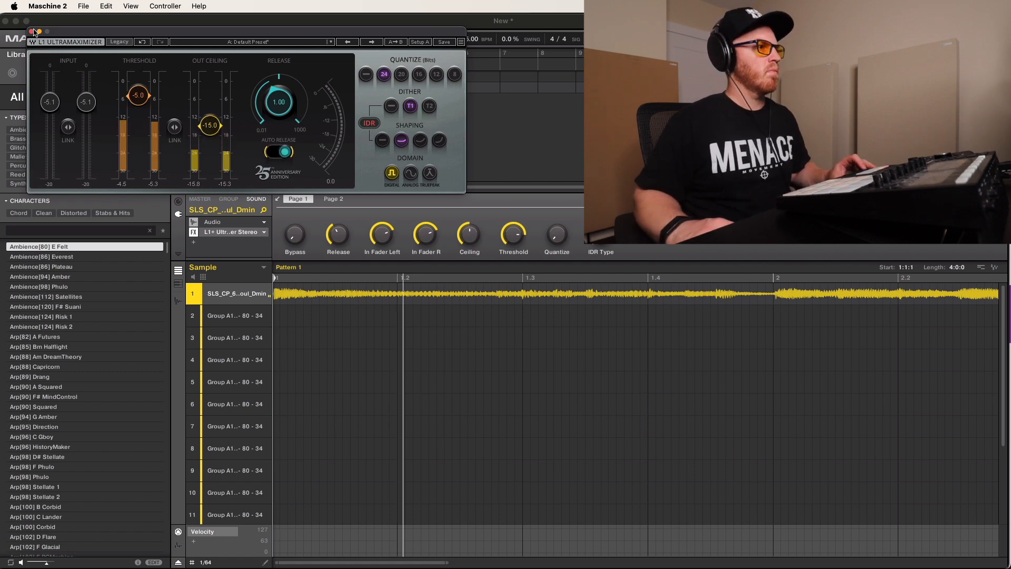
{"action": "left_click", "coordinate": [31, 31]}
- Reopen the sample's Ultramaximizer, set its out ceiling to -18.0 and close it
{"action": "key", "text": "space"}
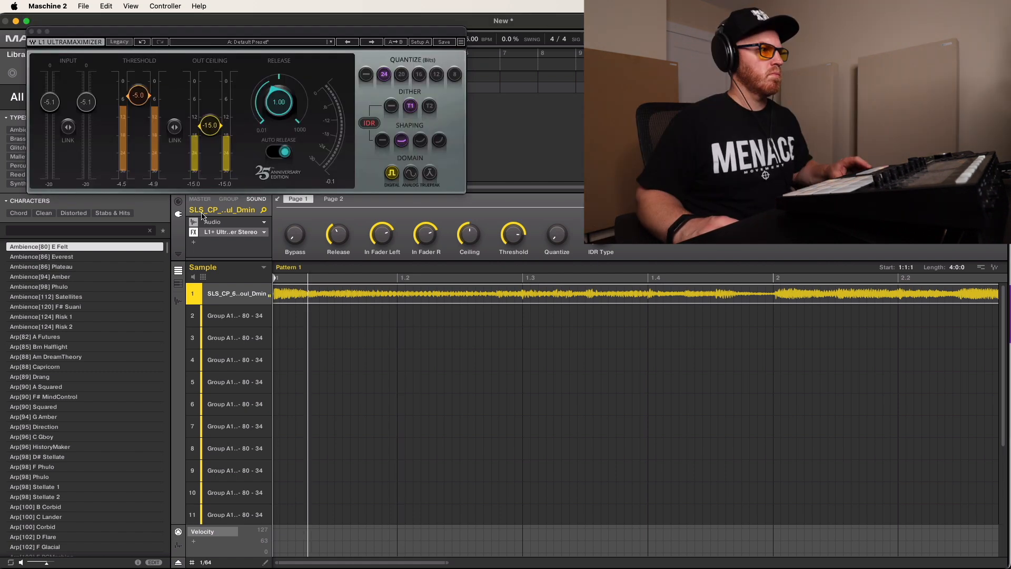
{"action": "left_click_drag", "start_coordinate": [211, 137], "coordinate": [210, 153]}
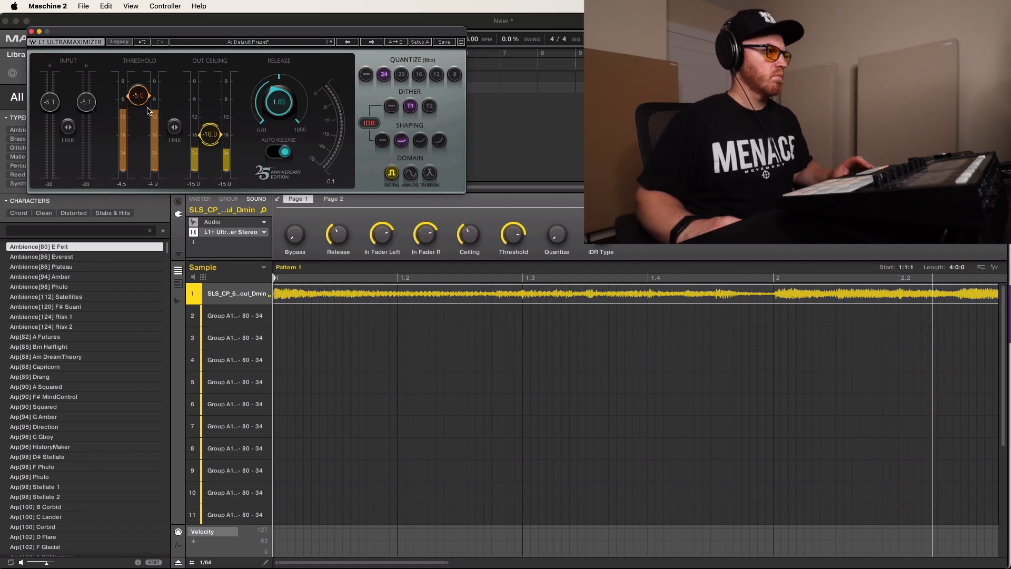
{"action": "left_click", "coordinate": [31, 32]}
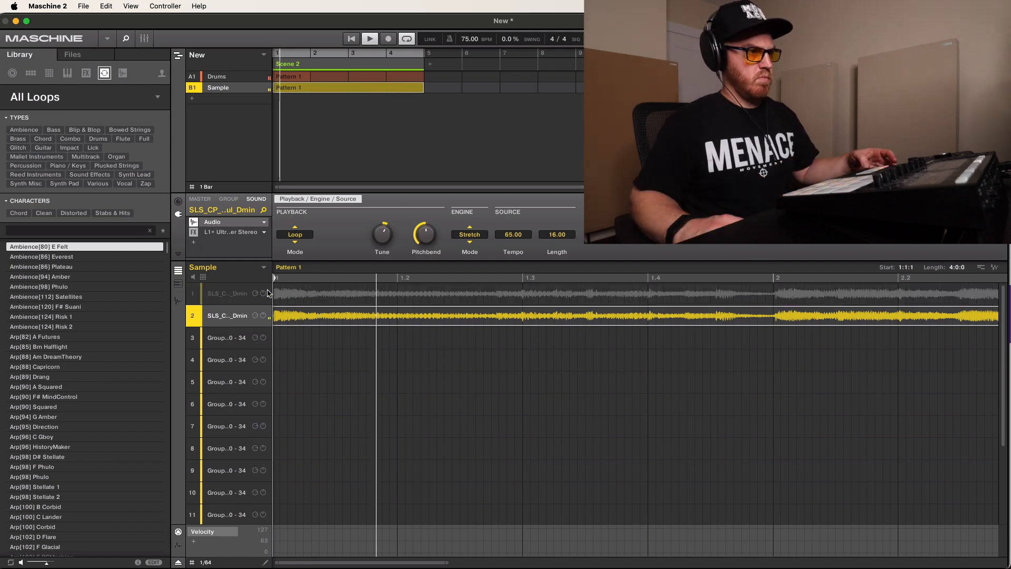
- Reset the muted sample in slot 1 of the Sample group and move the slot 2 sample into its place
{"action": "left_click", "coordinate": [240, 299]}
{"action": "right_click", "coordinate": [240, 299]}
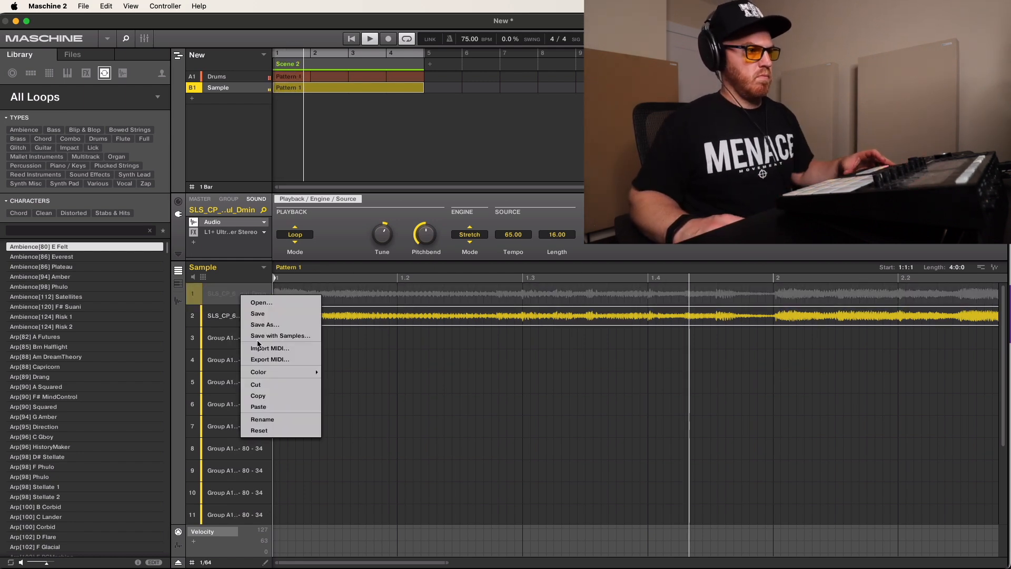
{"action": "left_click", "coordinate": [292, 431]}
{"action": "left_click_drag", "start_coordinate": [234, 315], "coordinate": [236, 295]}
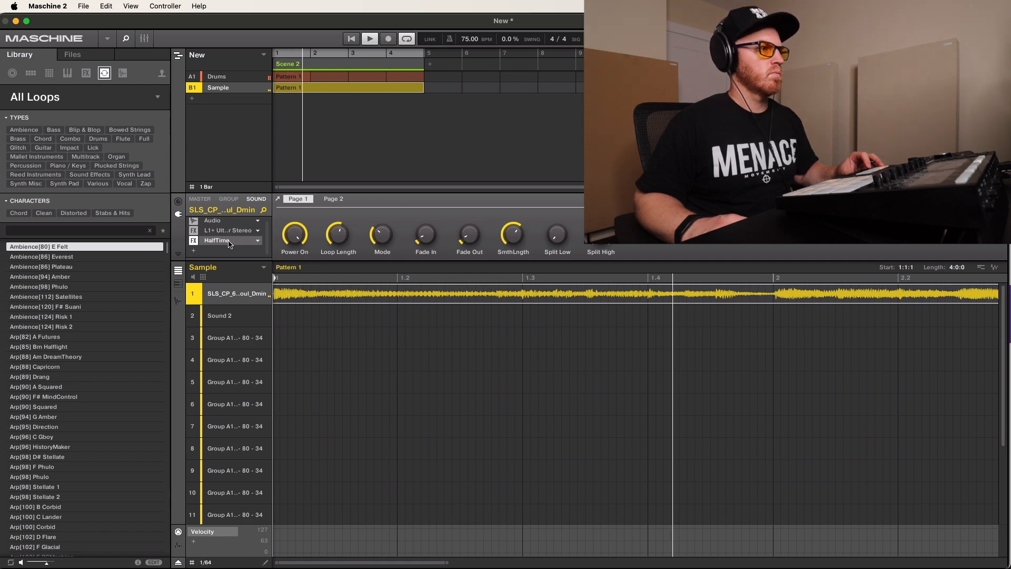
- Open HalfTime on the slot 1 sample, set its loop length to 1/2, and switch to the Drums group's pattern
{"action": "left_click", "coordinate": [229, 243]}
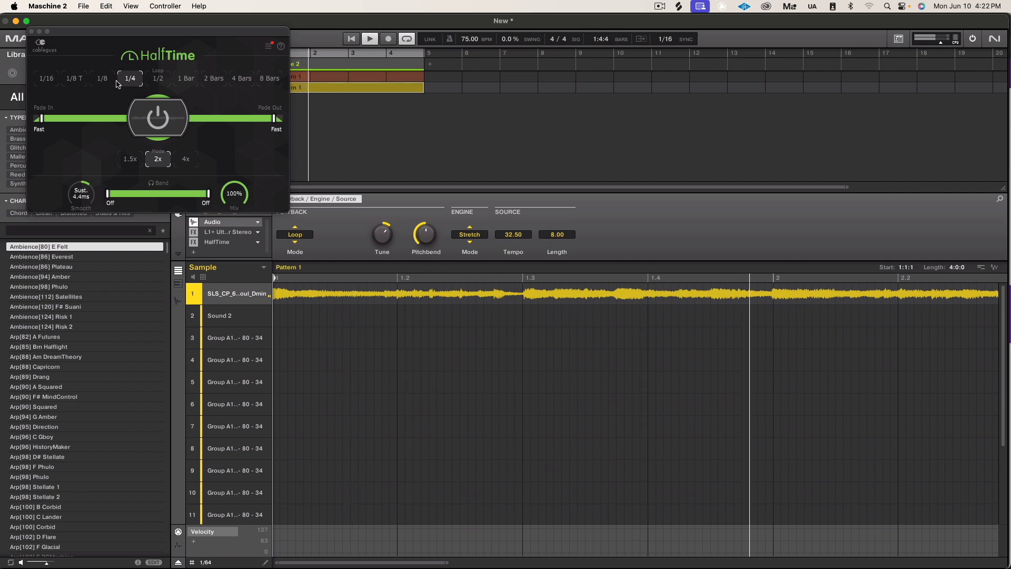
{"action": "left_click", "coordinate": [156, 79]}
{"action": "left_click", "coordinate": [184, 79]}
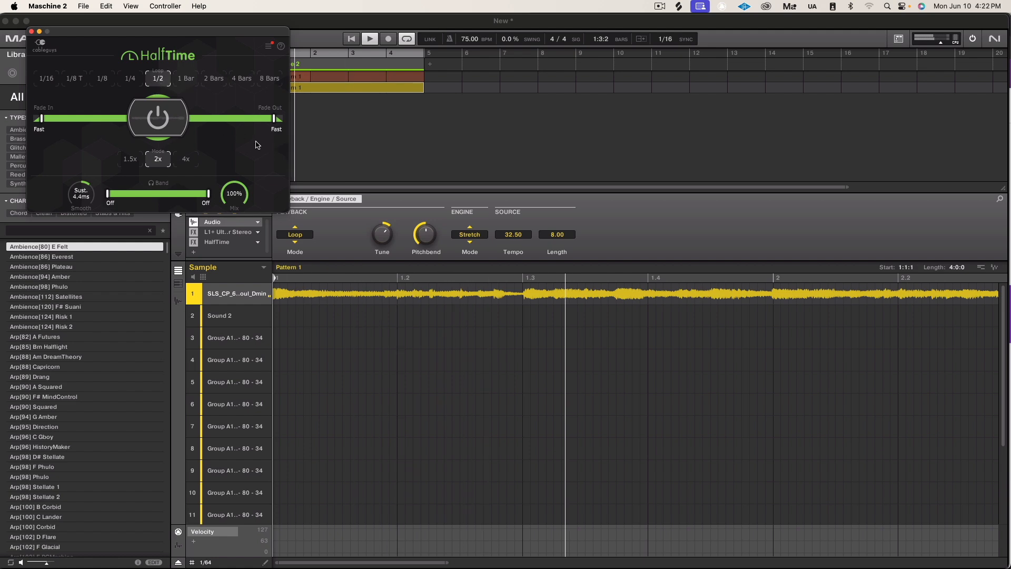
{"action": "left_click_drag", "start_coordinate": [165, 33], "coordinate": [403, 287]}
{"action": "left_click", "coordinate": [228, 78]}
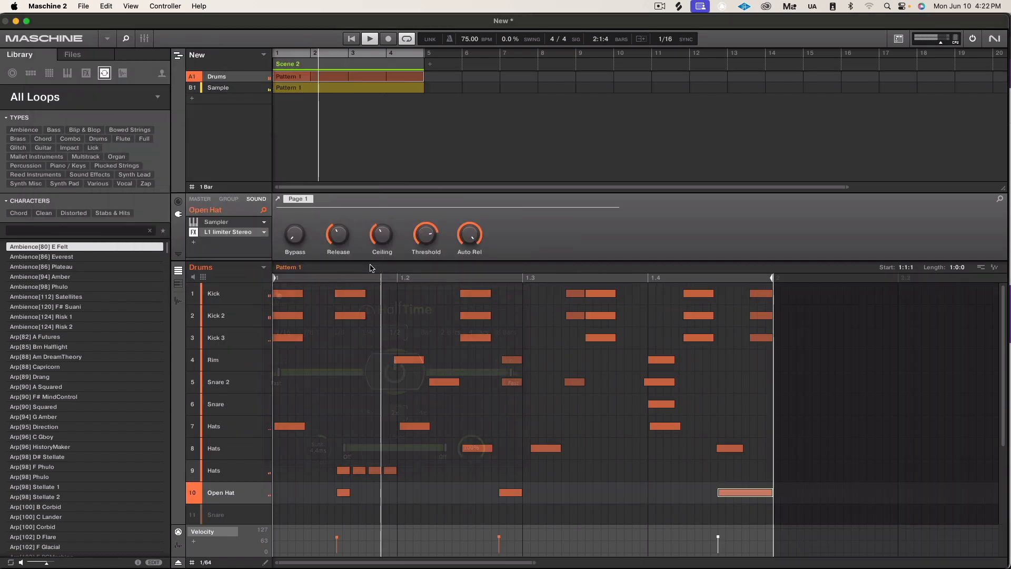
{"action": "left_click", "coordinate": [442, 384]}
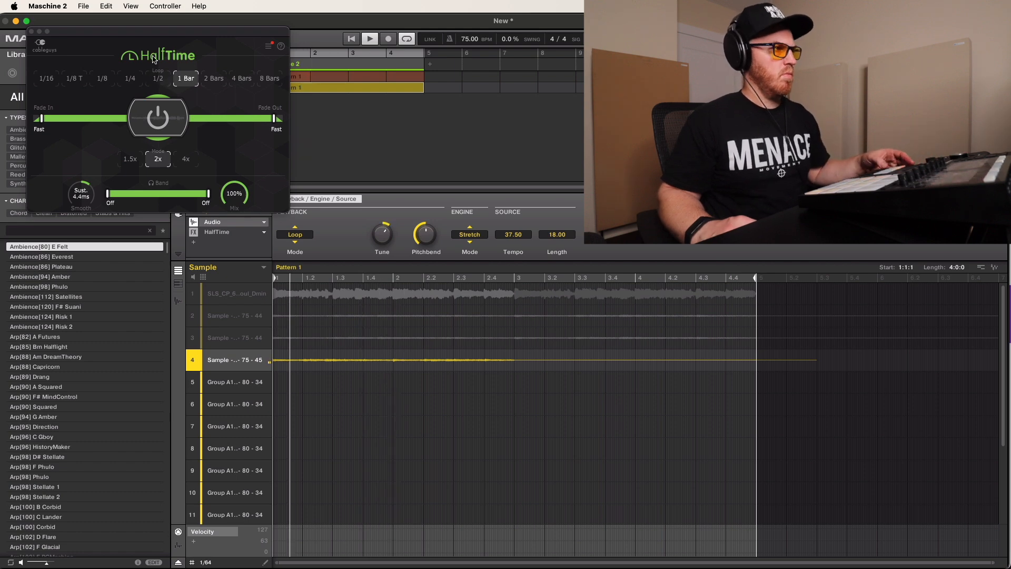
- Set HalfTime's loop length on the Sample group's slot 4 audio to 1/4 and return to its pattern
{"action": "left_click", "coordinate": [158, 78]}
{"action": "left_click", "coordinate": [132, 79]}
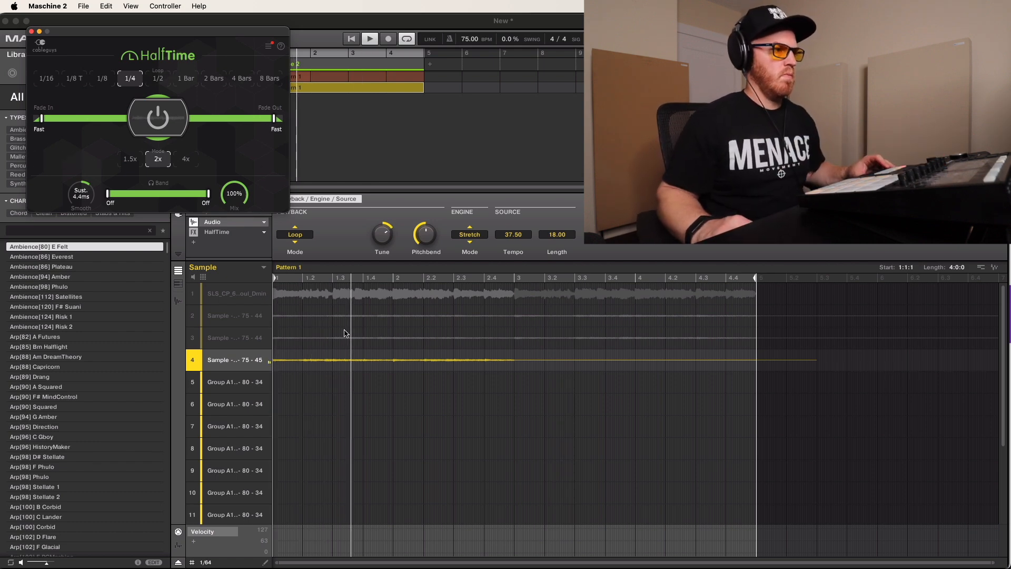
{"action": "left_click", "coordinate": [357, 361]}
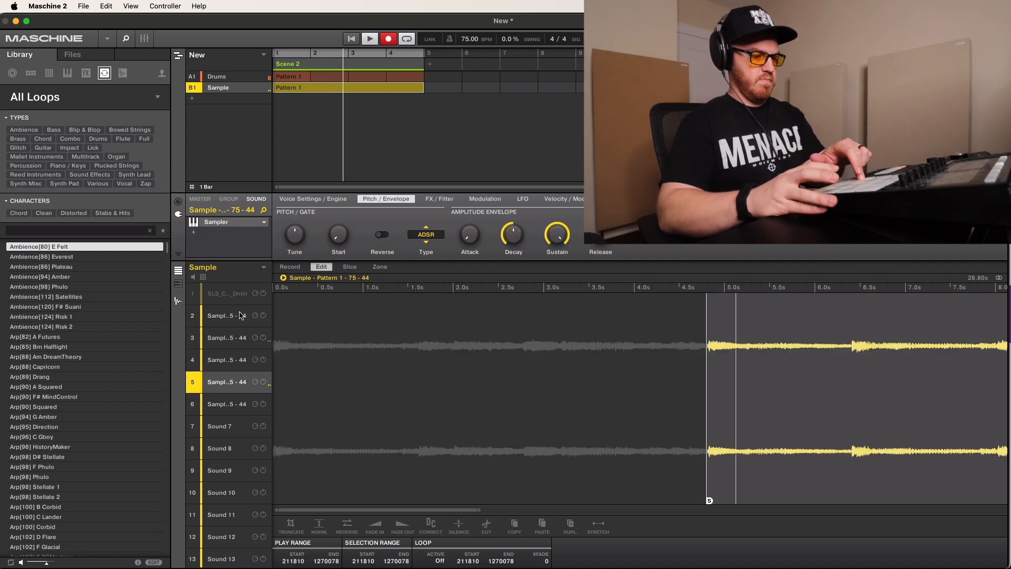
- In the Sample pattern, quantize the recorded chop notes and lengthen the first slot 2 note and the slot 6 note to half a bar
{"action": "left_click", "coordinate": [178, 301]}
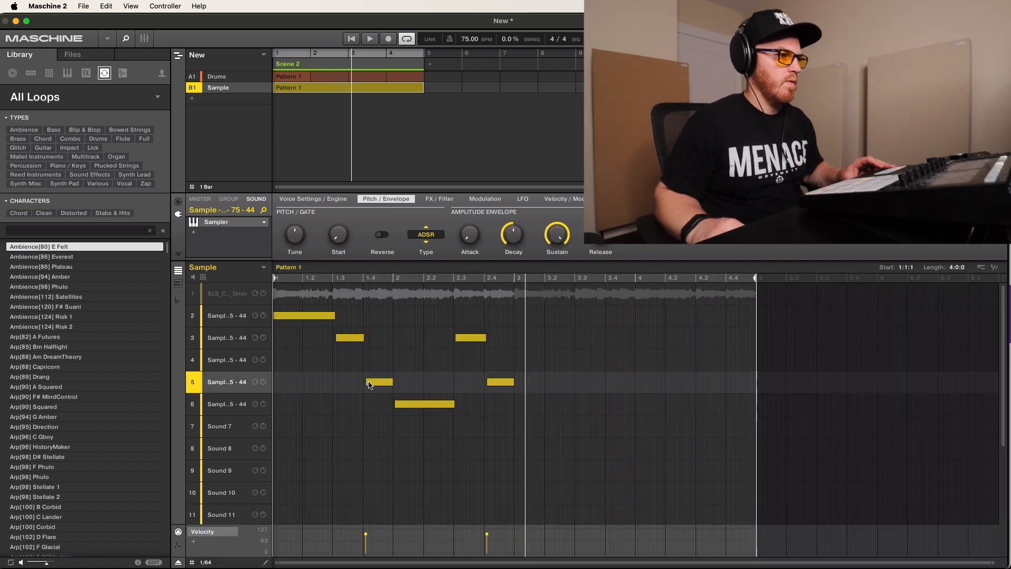
{"action": "left_click_drag", "start_coordinate": [605, 459], "coordinate": [292, 307]}
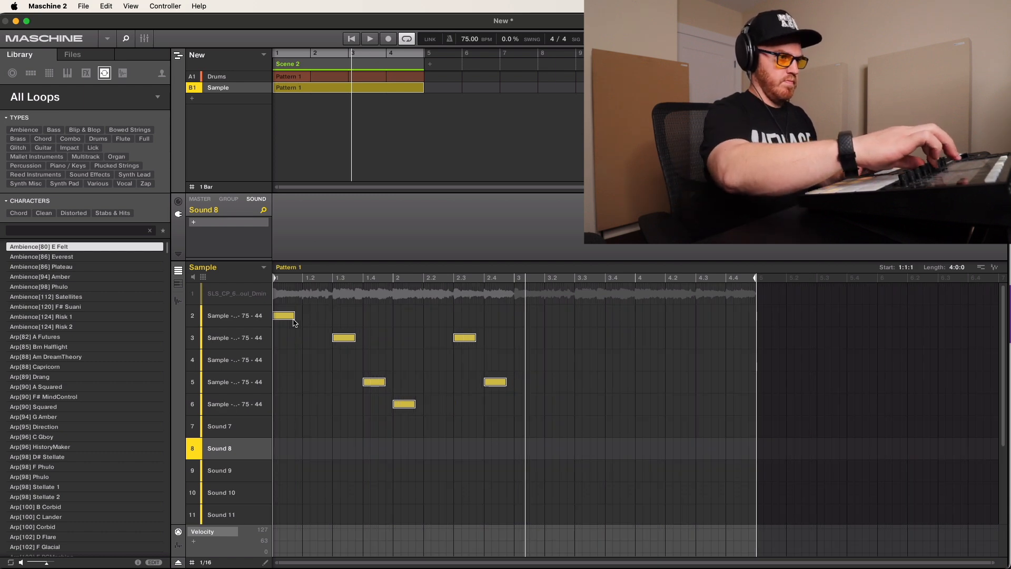
{"action": "left_click", "coordinate": [310, 320]}
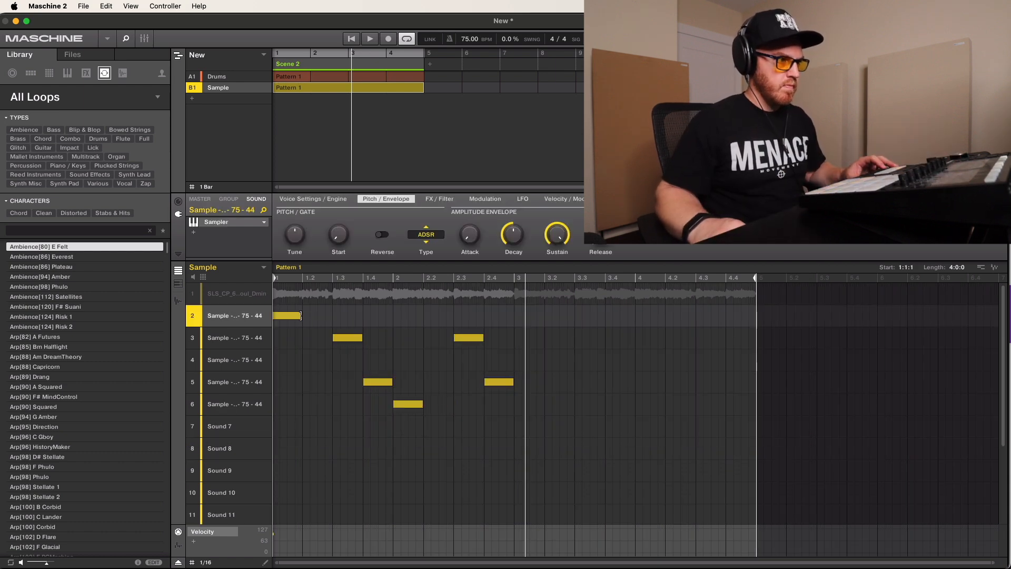
{"action": "left_click", "coordinate": [426, 404]}
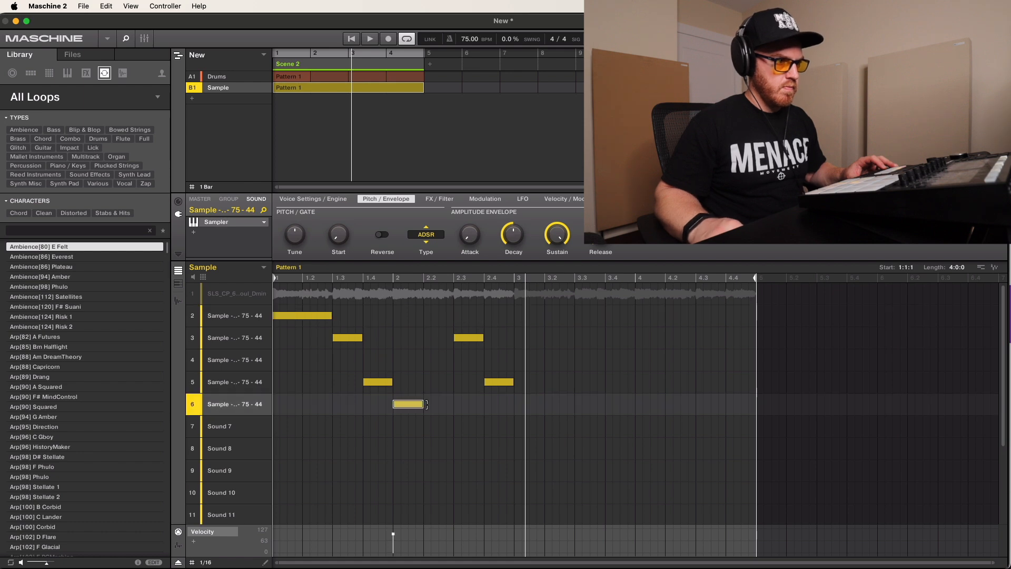
- Duplicate the two-bar chop sequence into bars 3 and 4 and nudge all notes slightly later on the 1/128 grid
{"action": "mouse_move", "coordinate": [521, 415]}
{"action": "left_mouse_down"}
{"action": "mouse_move", "coordinate": [287, 305]}
{"action": "mouse_move", "coordinate": [532, 326]}
{"action": "left_mouse_up"}
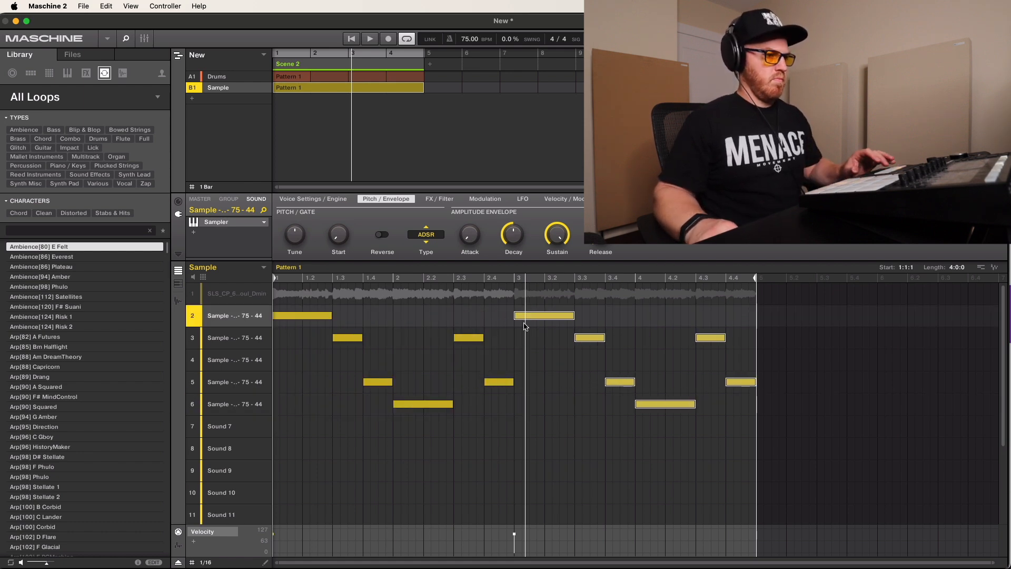
{"action": "key", "text": "space"}
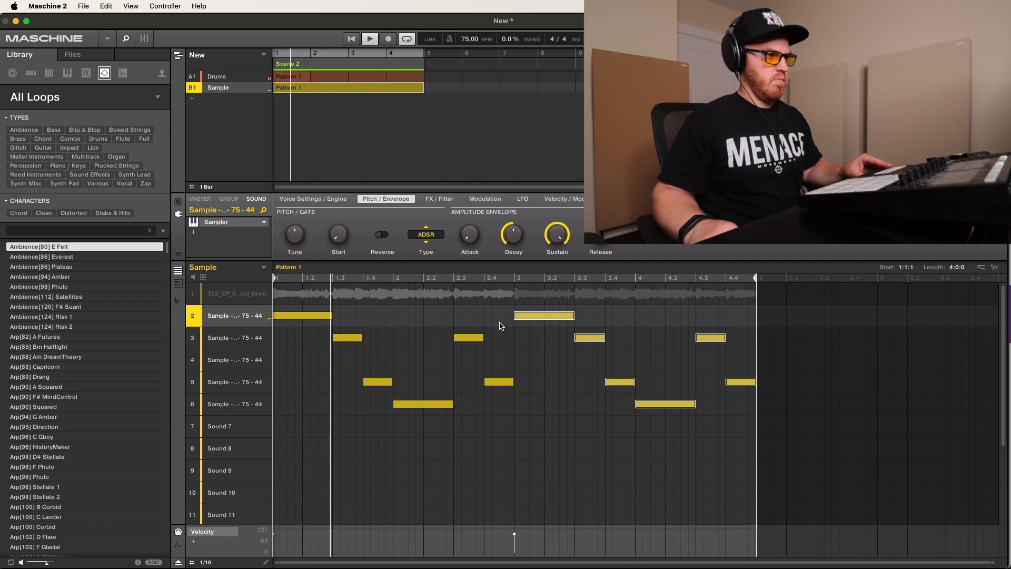
{"action": "left_click_drag", "start_coordinate": [764, 426], "coordinate": [271, 308]}
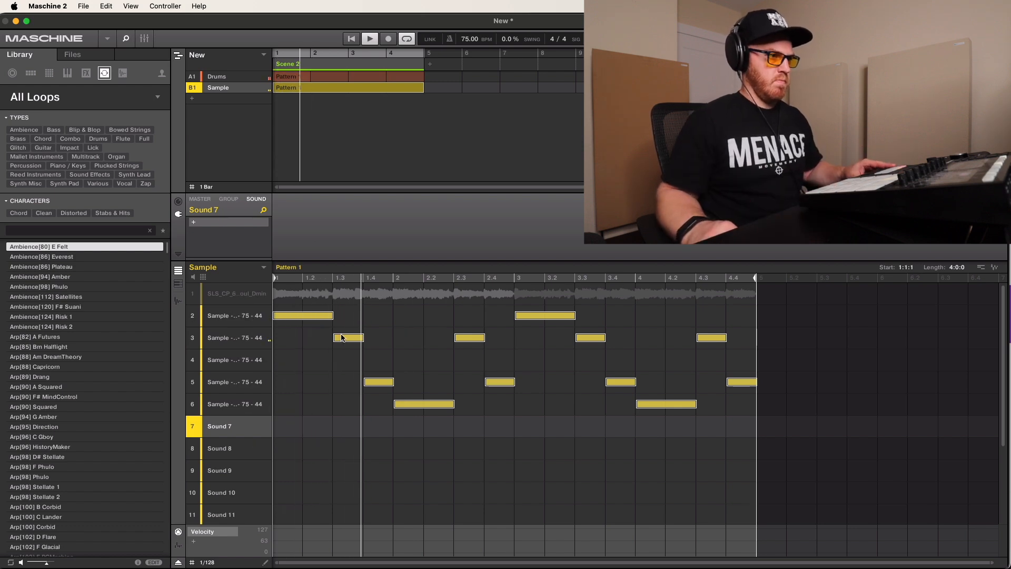
{"action": "left_click", "coordinate": [330, 316]}
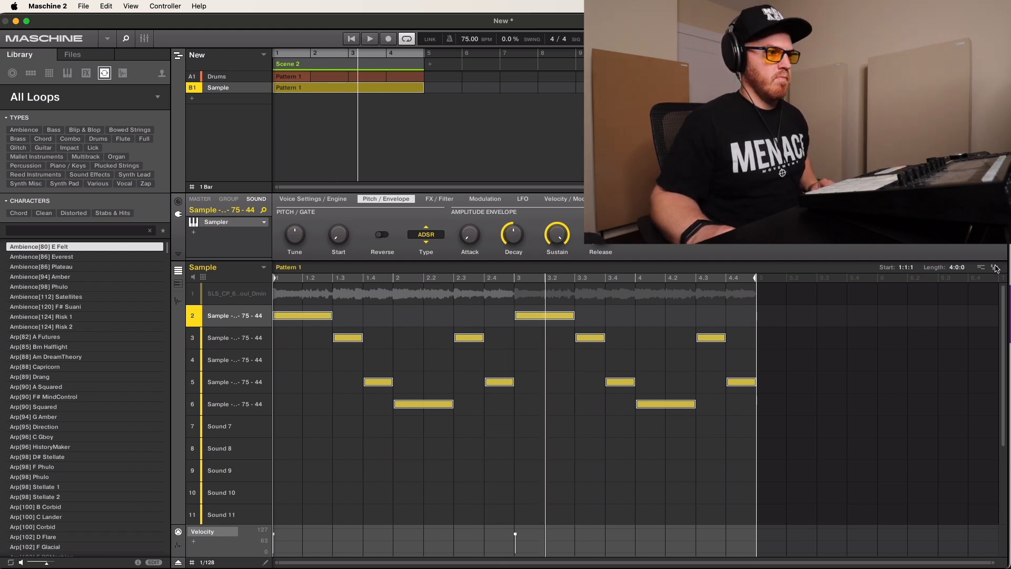
- Export the Sample group's chopped pattern as audio into slot 7 of the same group
{"action": "left_click_drag", "start_coordinate": [996, 268], "coordinate": [996, 268]}
{"action": "left_click_drag", "start_coordinate": [903, 292], "coordinate": [230, 426]}
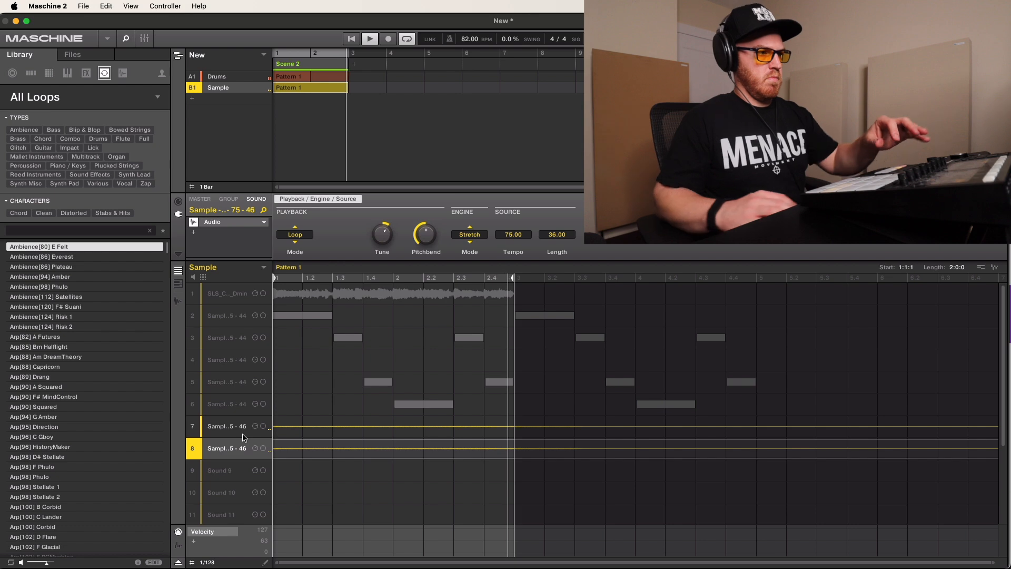
- Add Kickstart 2 to the Sample group, try a 1/8 ducking length, set it to 1/4 and close its window
{"action": "left_click", "coordinate": [218, 223]}
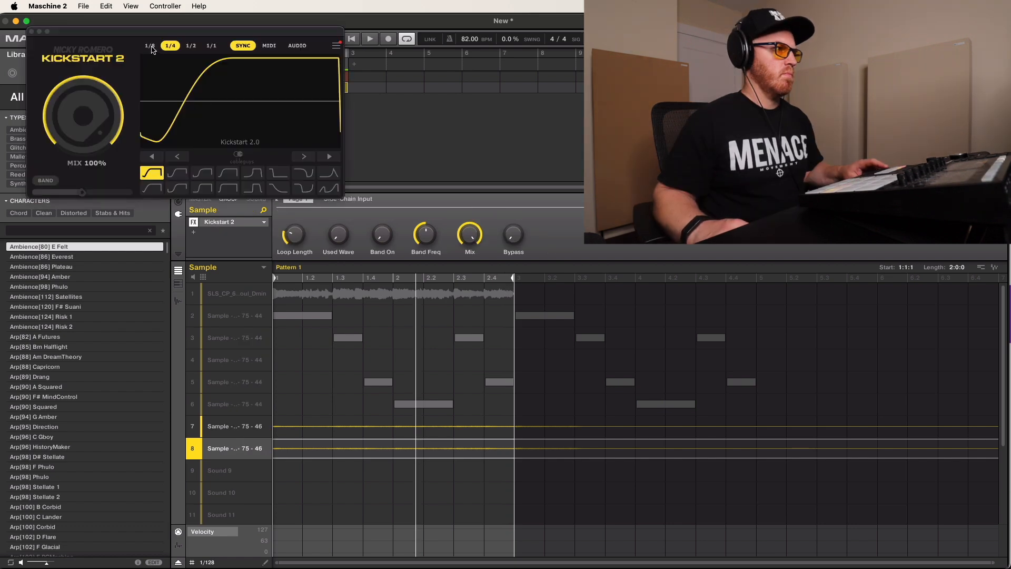
{"action": "left_click", "coordinate": [151, 46]}
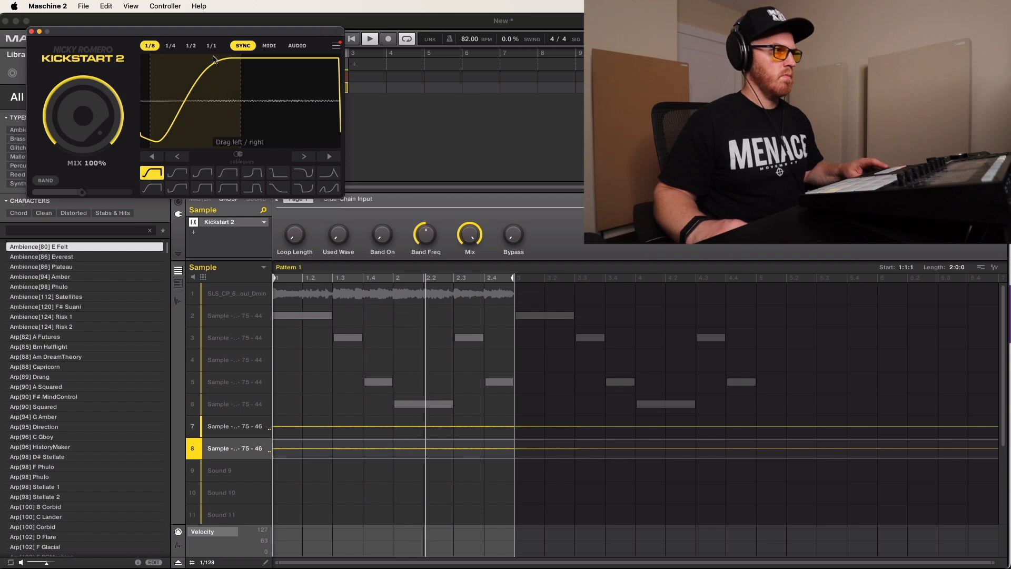
{"action": "left_click", "coordinate": [172, 46]}
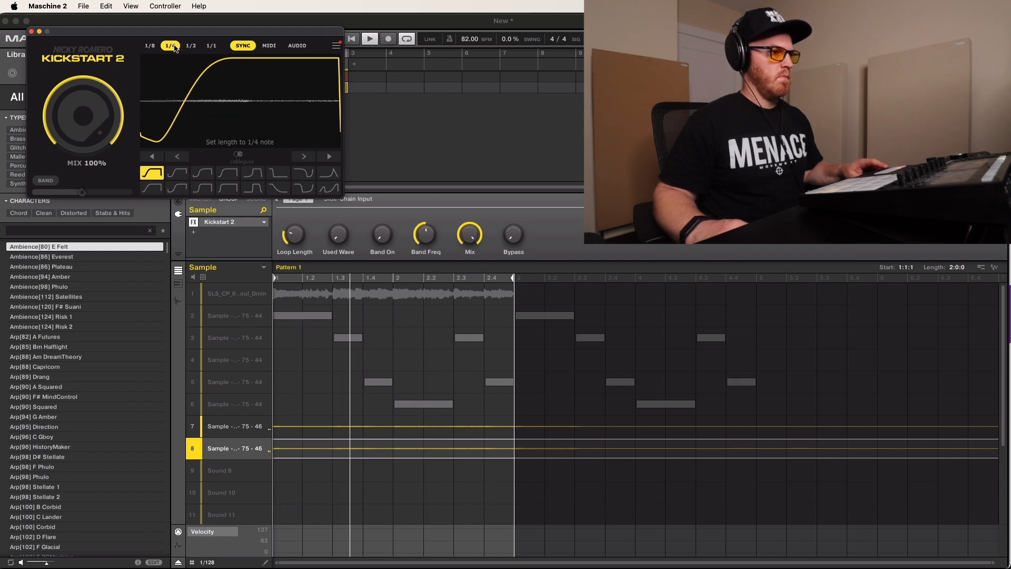
{"action": "left_click", "coordinate": [30, 31]}
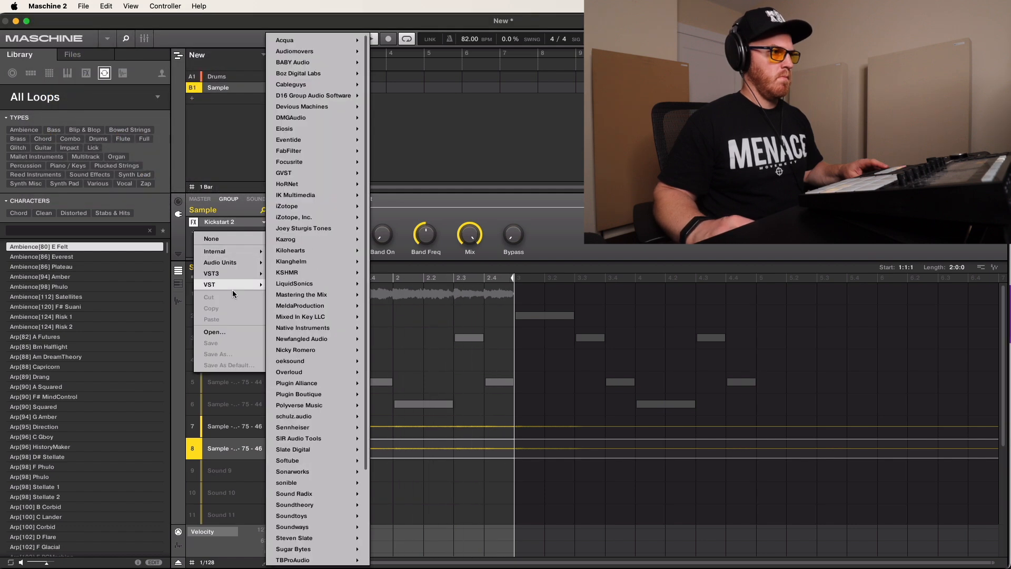
- Bypass Kickstart 2 and add the XLN Audio RC-20 Retro Color effect after it on the Sample group
{"action": "left_click", "coordinate": [292, 219]}
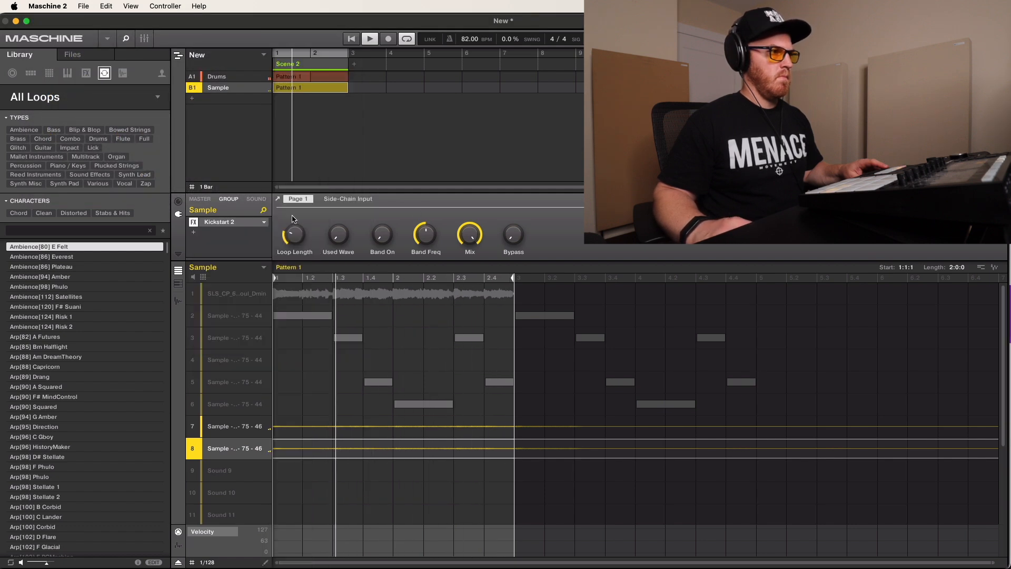
{"action": "left_click", "coordinate": [193, 232]}
{"action": "mouse_move", "coordinate": [241, 276]}
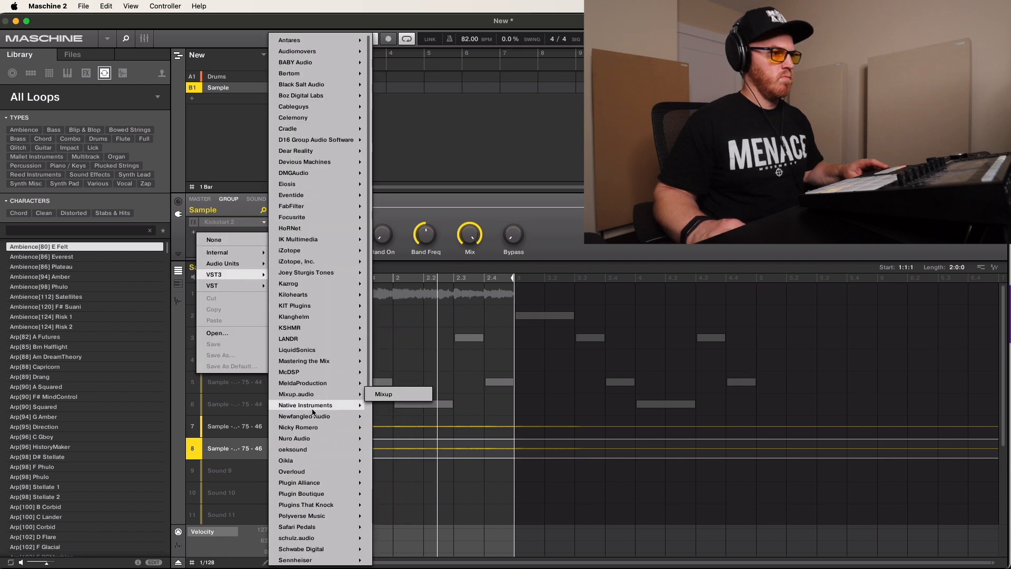
{"action": "scroll", "coordinate": [305, 542], "scroll_direction": "down", "scroll_amount": 7}
{"action": "mouse_move", "coordinate": [300, 540]}
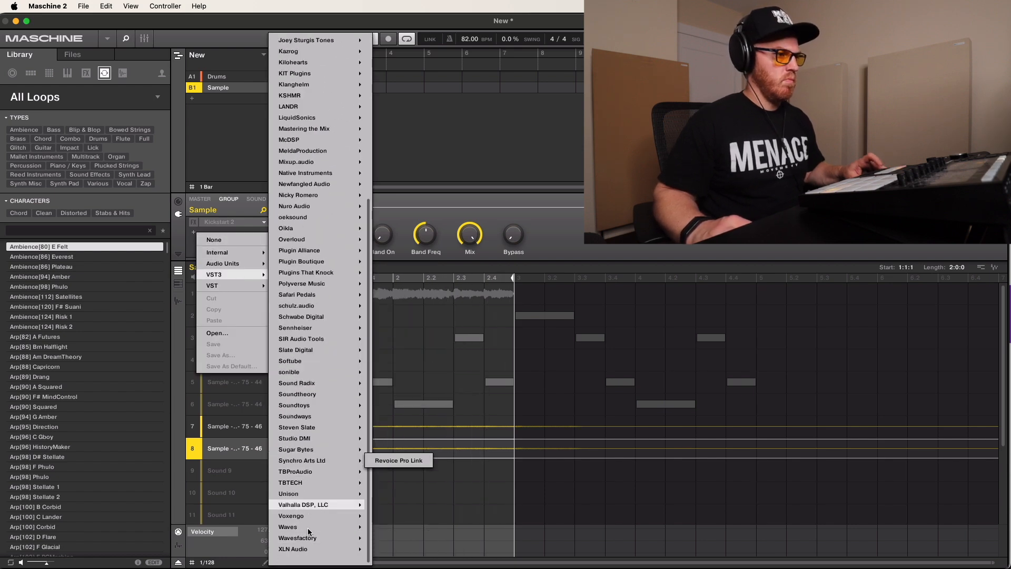
{"action": "left_click", "coordinate": [395, 527]}
- Try RC-20's noise amount, step on from the Vinyl 1 preset to another Vinyl preset and close the plug-in window
{"action": "left_click", "coordinate": [58, 272]}
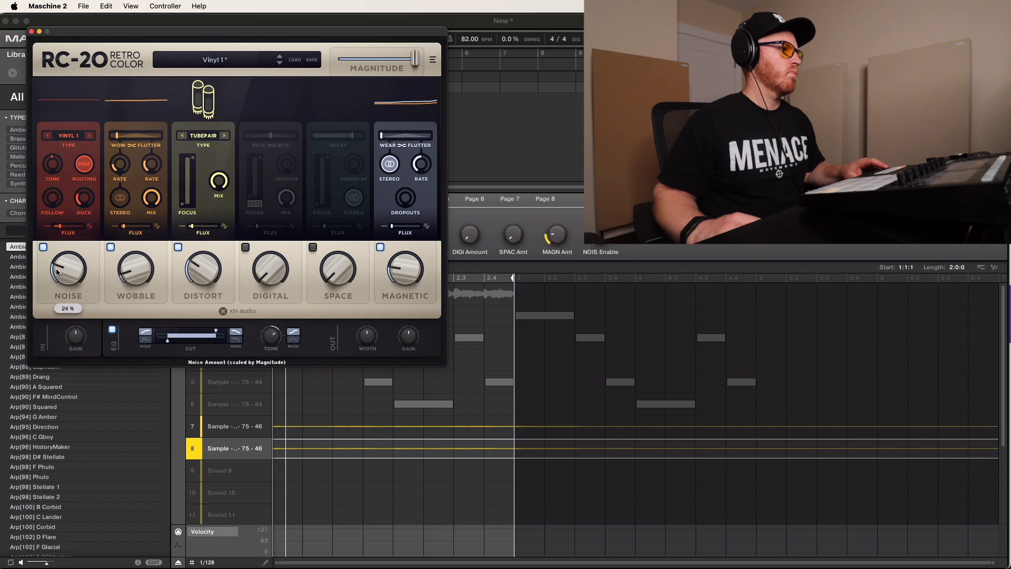
{"action": "left_click", "coordinate": [280, 62]}
{"action": "left_click", "coordinate": [280, 63]}
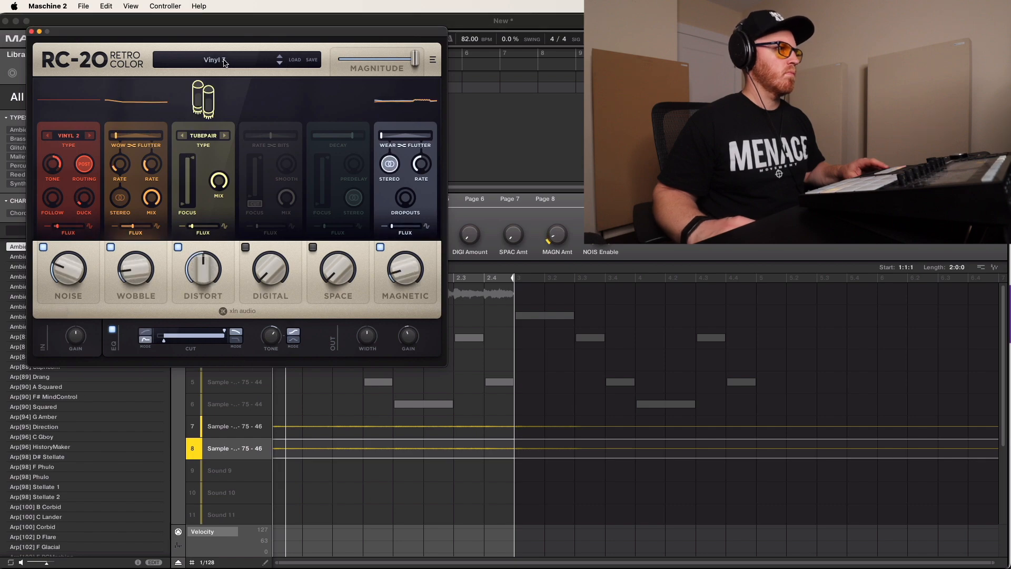
{"action": "left_click", "coordinate": [32, 33]}
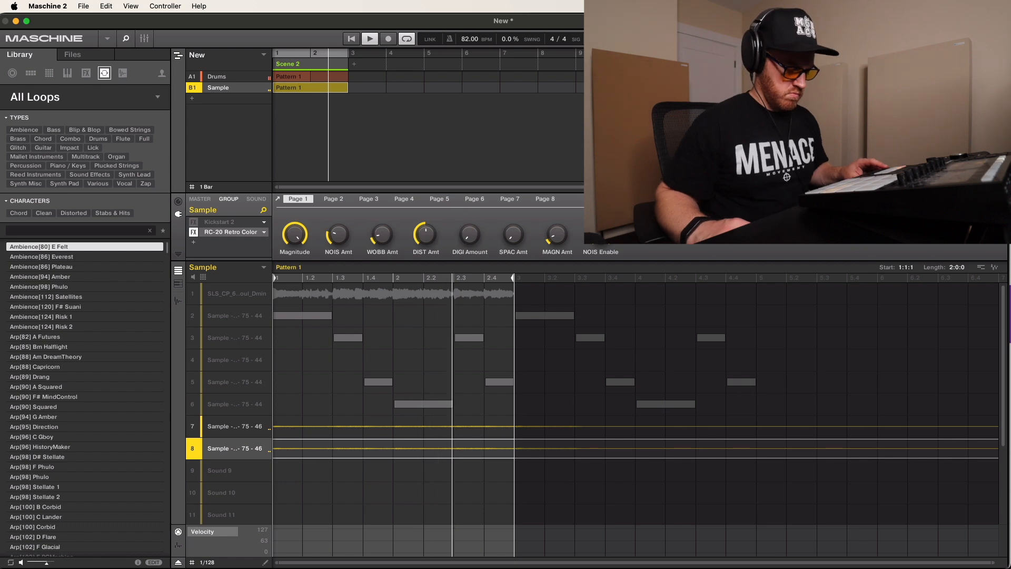
- Add Mixed In Key Studio Edition to the master channel, check the detected key in the keys view and close its window
{"action": "left_click", "coordinate": [199, 199]}
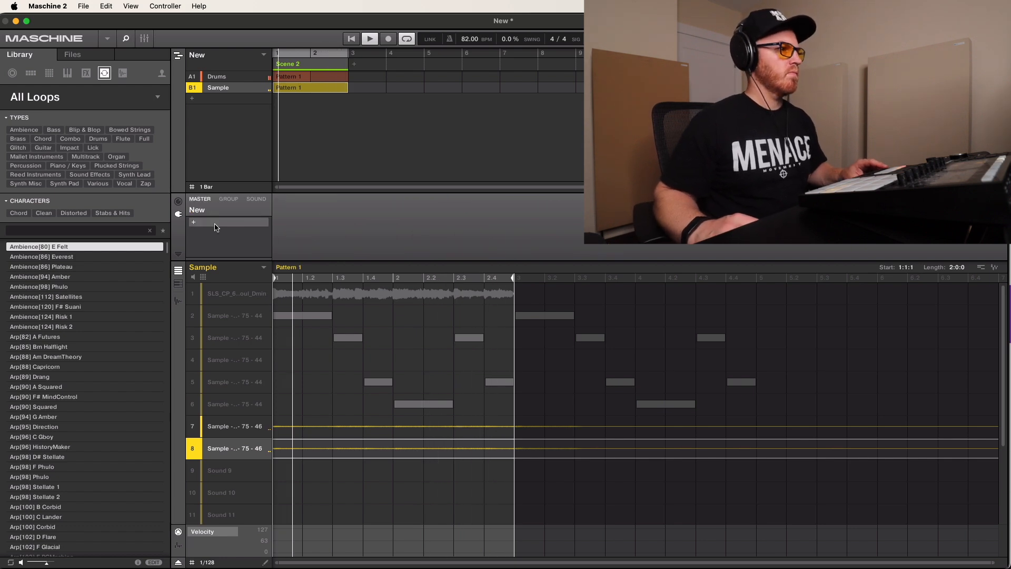
{"action": "left_click", "coordinate": [224, 223]}
{"action": "mouse_move", "coordinate": [253, 265]}
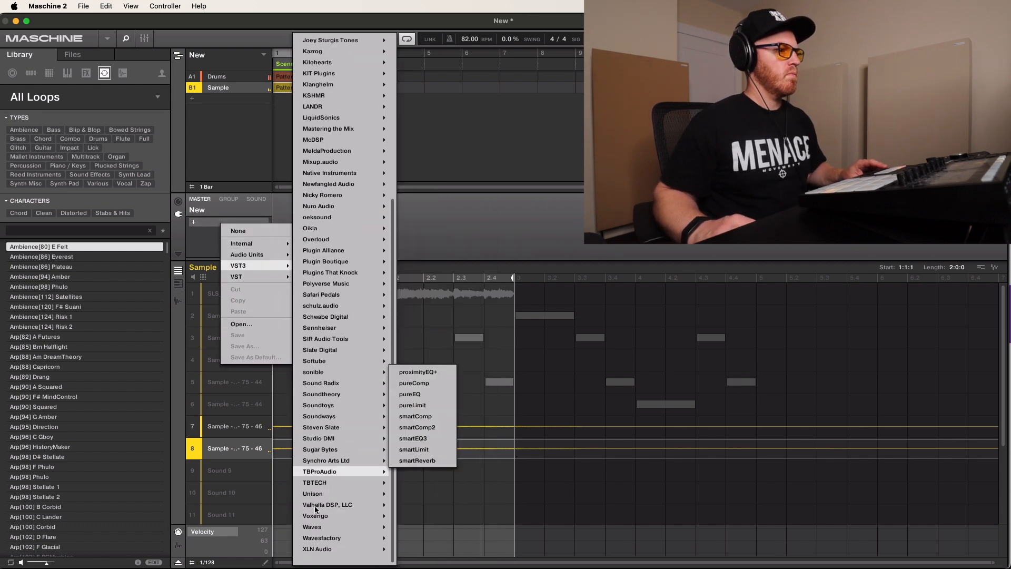
{"action": "mouse_move", "coordinate": [316, 530]}
{"action": "mouse_move", "coordinate": [341, 427]}
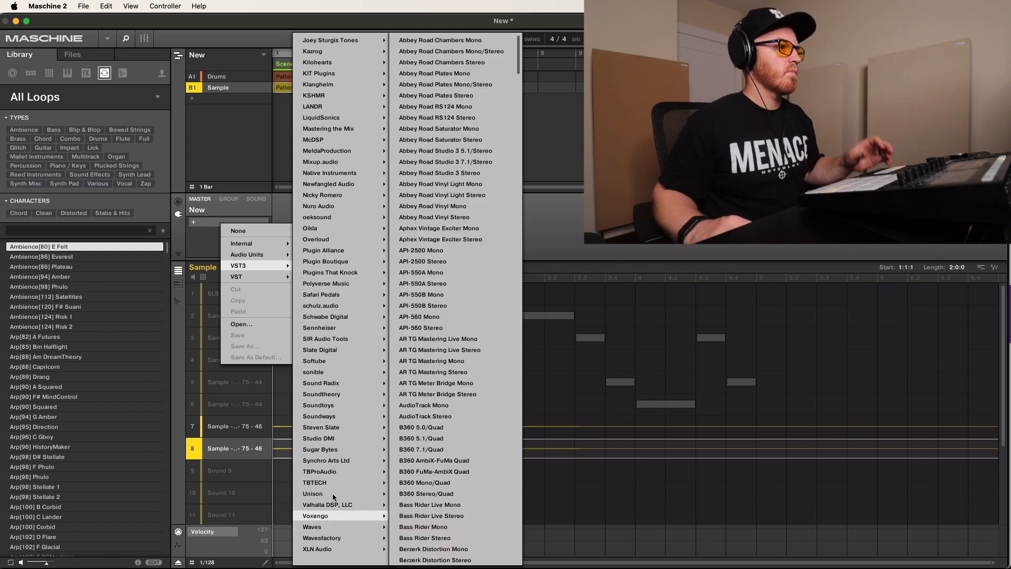
{"action": "left_click", "coordinate": [424, 461]}
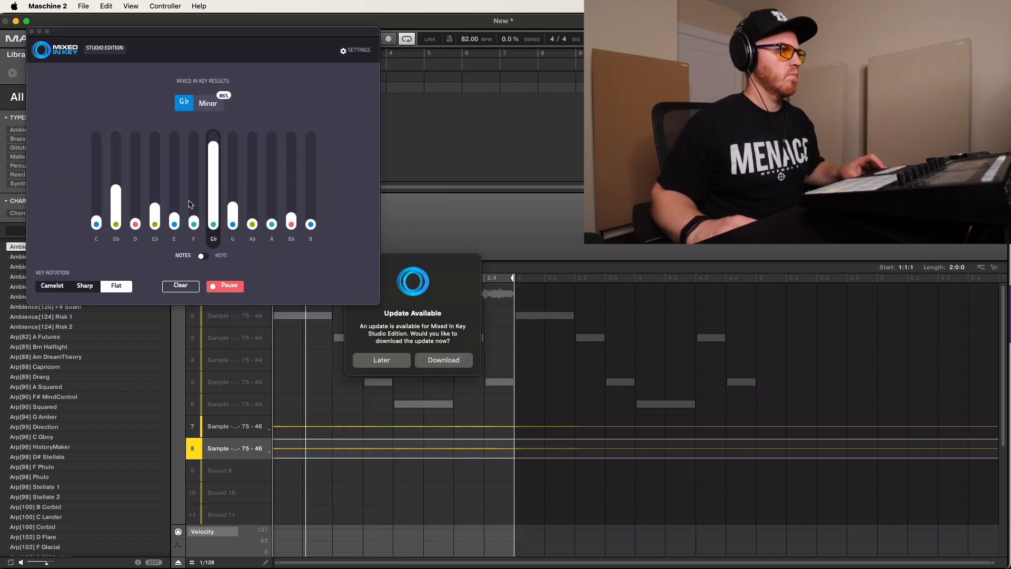
{"action": "left_click", "coordinate": [204, 256]}
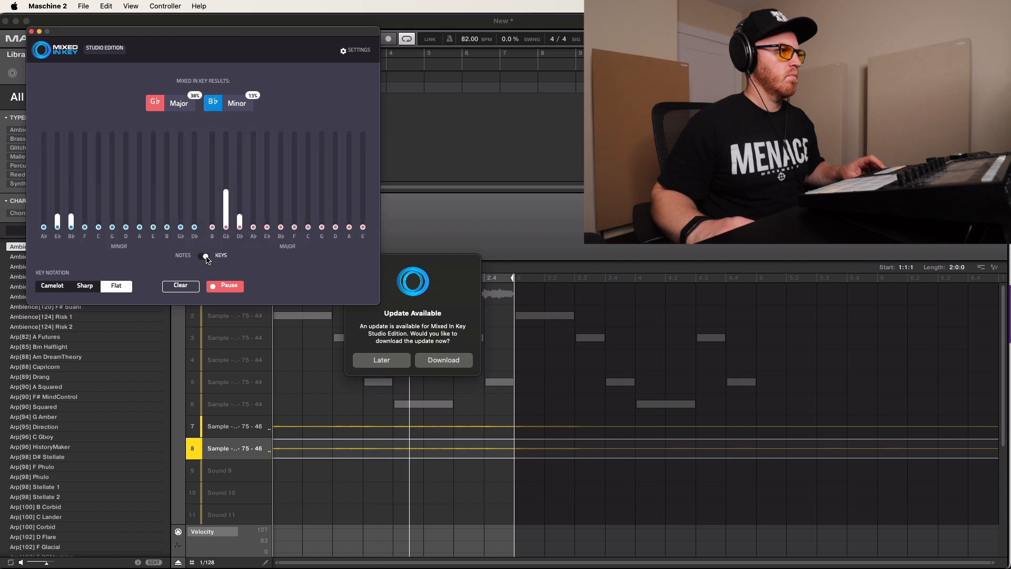
{"action": "left_click", "coordinate": [31, 32]}
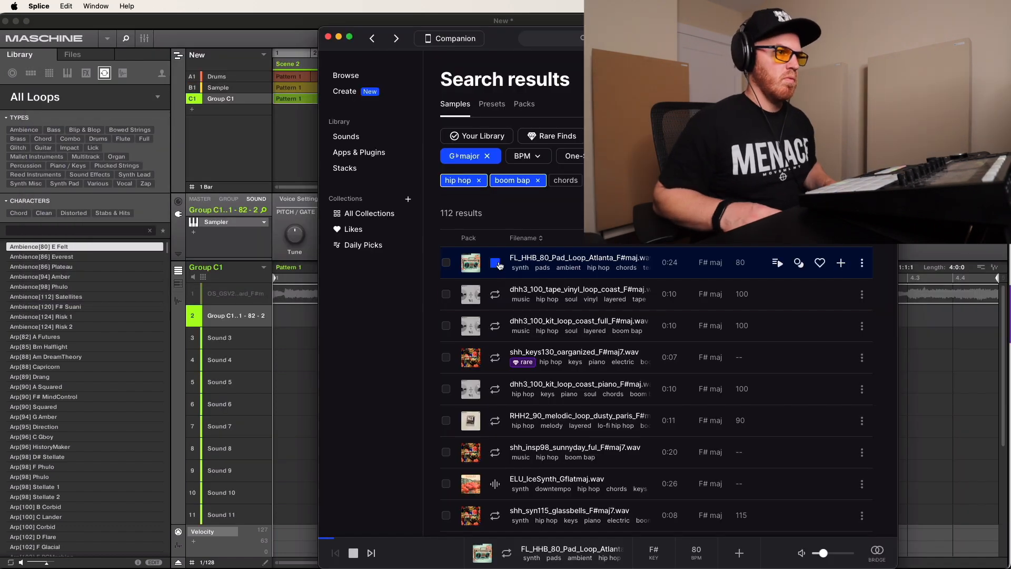
- Preview the hip hop and boom bap samples in G♭ major one after another, returning to the FL_HHB_90_Music_Loop_Sun loop
{"action": "key", "text": "Down"}
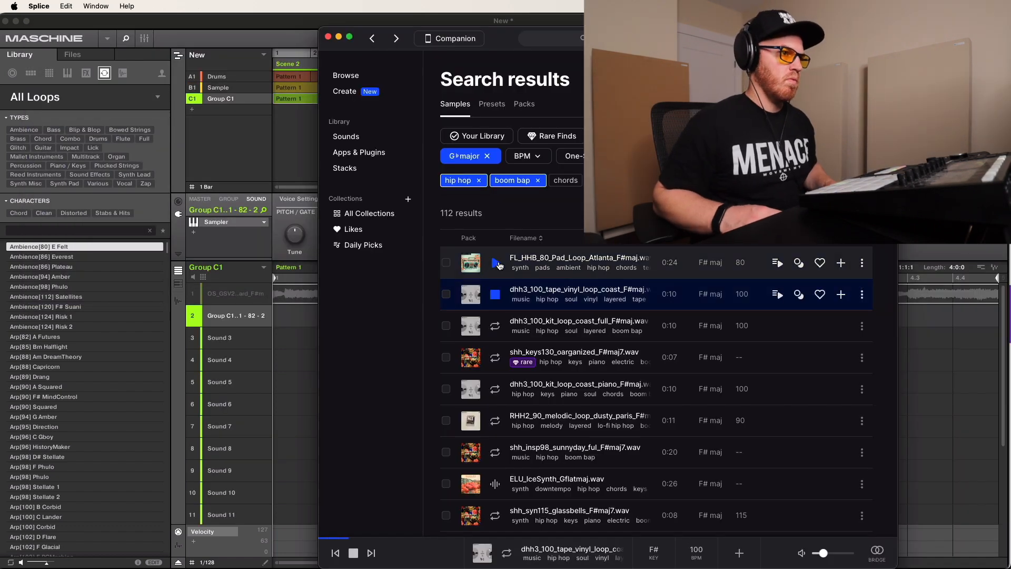
{"action": "key", "text": "Down"}
{"action": "key", "text": "Down"}
{"action": "key", "text": "Down"}
{"action": "key", "text": "Down"}
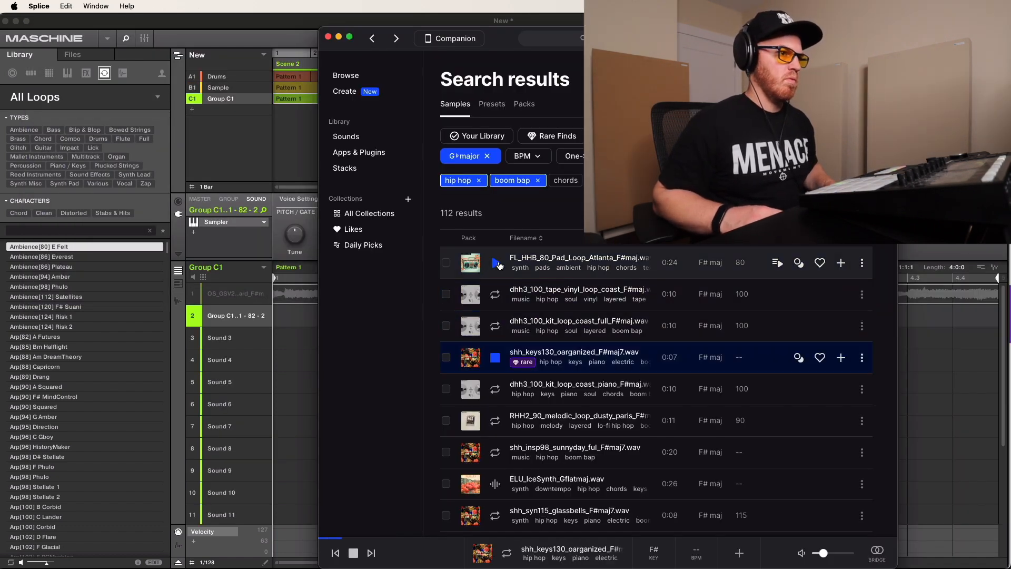
{"action": "key", "text": "Down"}
{"action": "key", "text": "Down"}
{"action": "key", "text": "Down"}
{"action": "key", "text": "Down"}
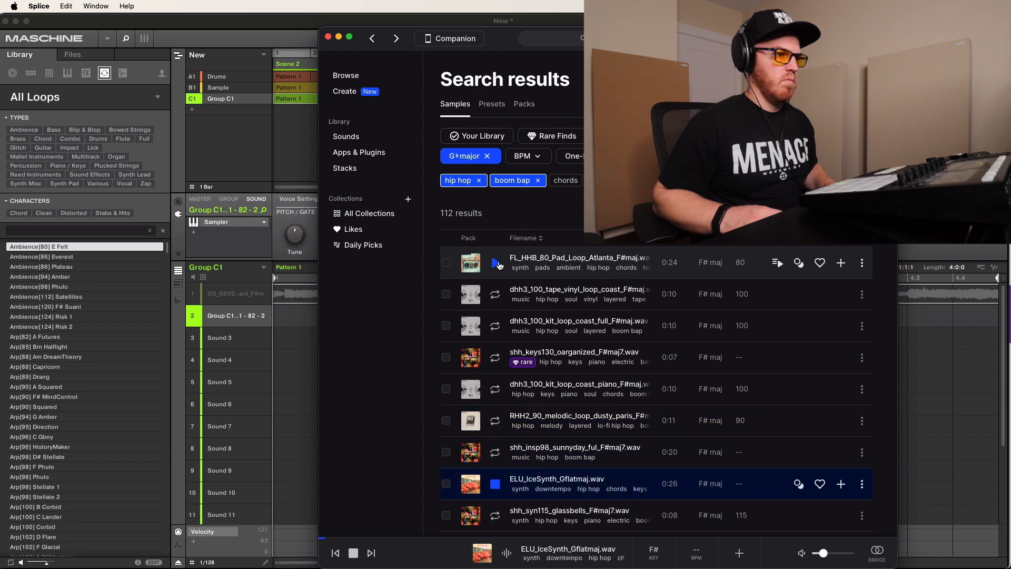
{"action": "key", "text": "Down"}
{"action": "key", "text": "Down"}
{"action": "key", "text": "Down"}
{"action": "key", "text": "Down"}
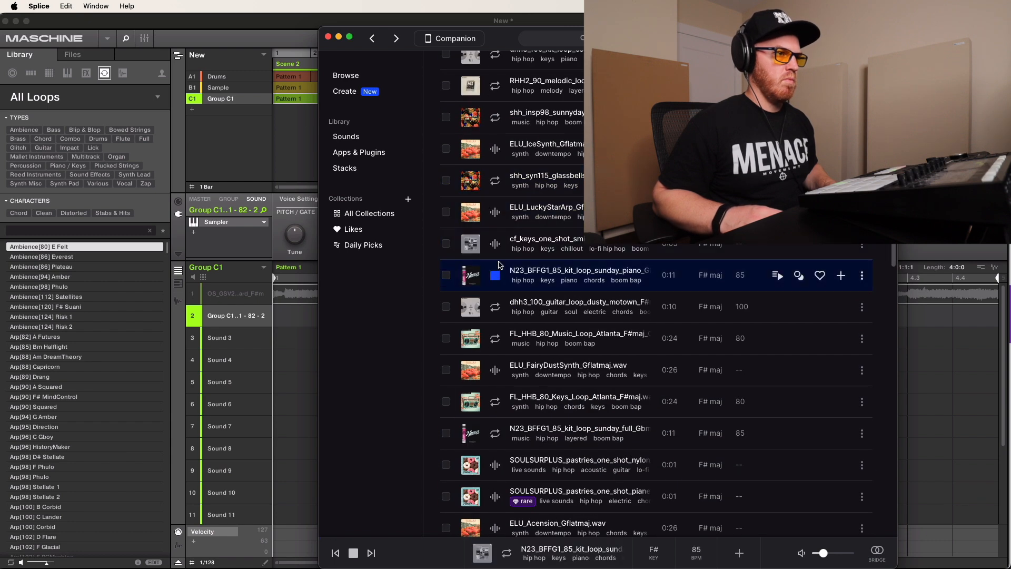
{"action": "key", "text": "Down"}
{"action": "key", "text": "Down"}
{"action": "key", "text": "Down"}
{"action": "key", "text": "Down"}
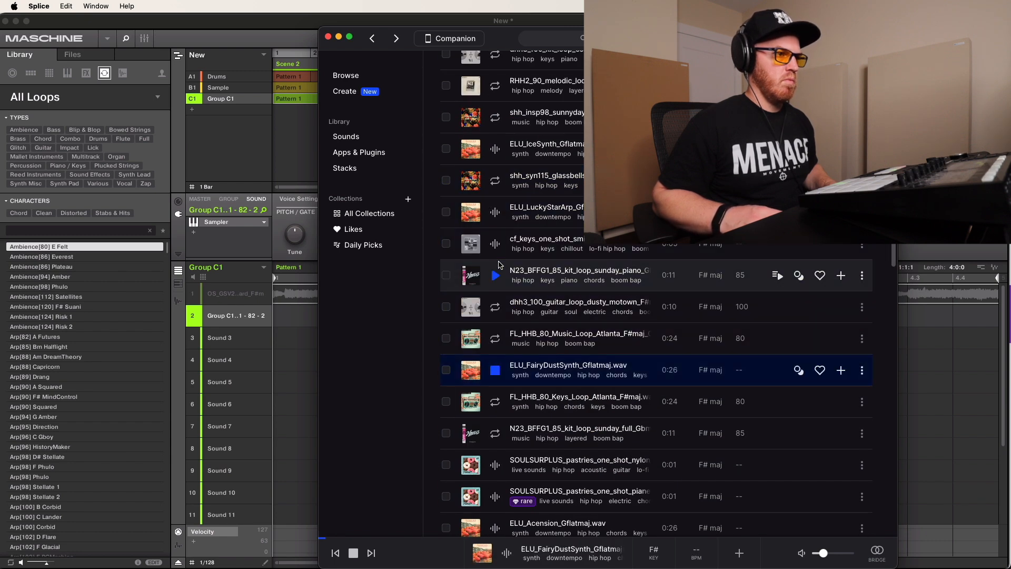
{"action": "key", "text": "Down"}
{"action": "key", "text": "Down"}
{"action": "key", "text": "Down"}
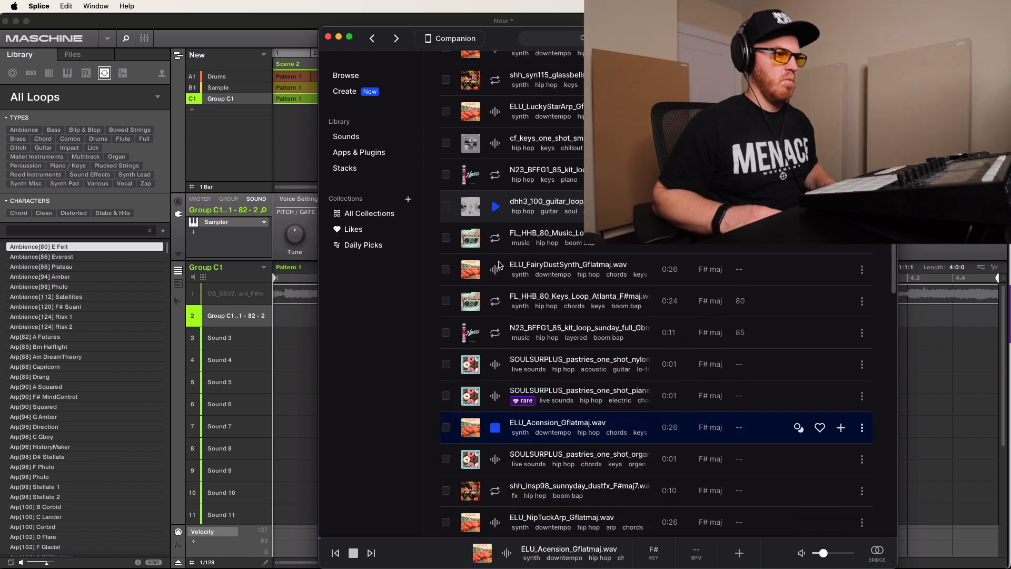
{"action": "key", "text": "Down"}
{"action": "key", "text": "Down"}
{"action": "key", "text": "Down"}
{"action": "key", "text": "Down"}
{"action": "key", "text": "Down"}
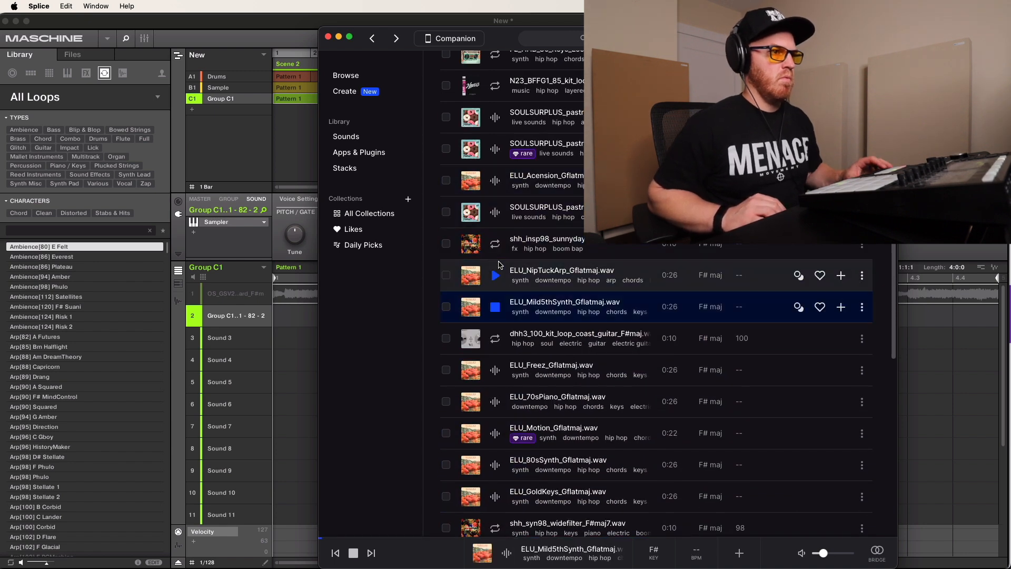
{"action": "key", "text": "Down"}
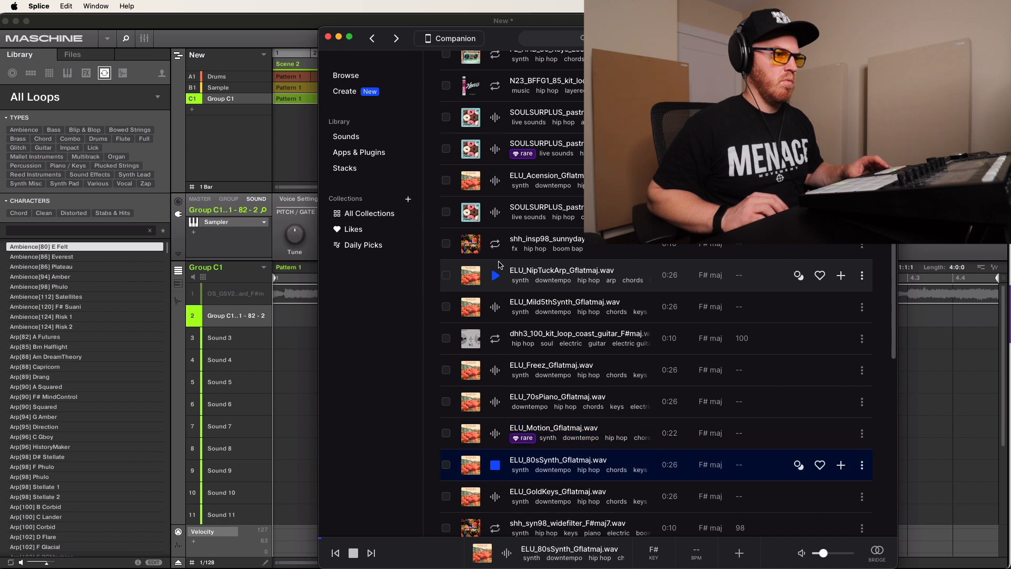
{"action": "key", "text": "Down"}
{"action": "key", "text": "Down"}
{"action": "key", "text": "Down"}
{"action": "key", "text": "Down"}
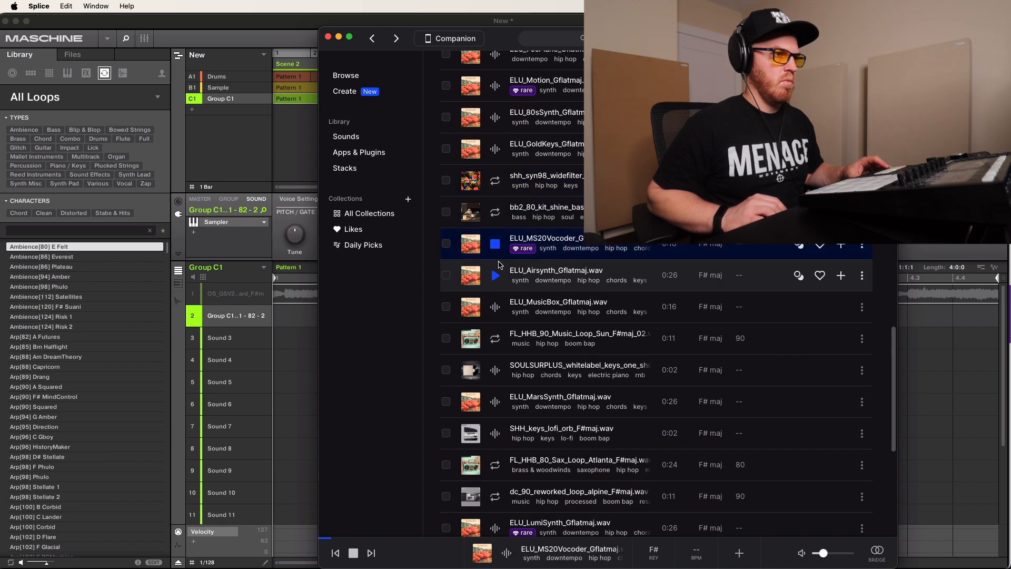
{"action": "key", "text": "Down"}
{"action": "key", "text": "Down"}
{"action": "key", "text": "Down"}
{"action": "key", "text": "Down"}
{"action": "key", "text": "Up"}
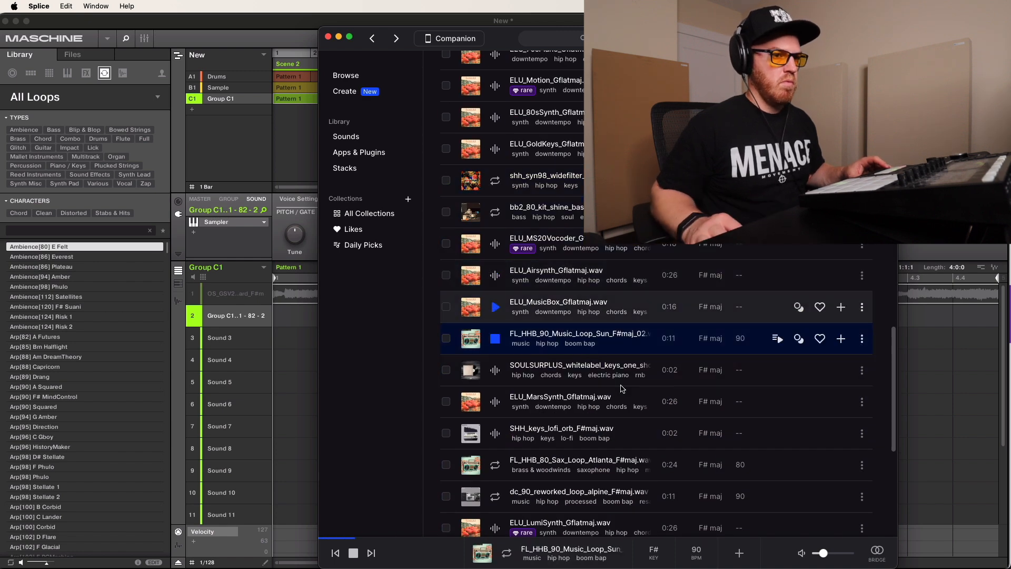
{"action": "key", "text": "Down"}
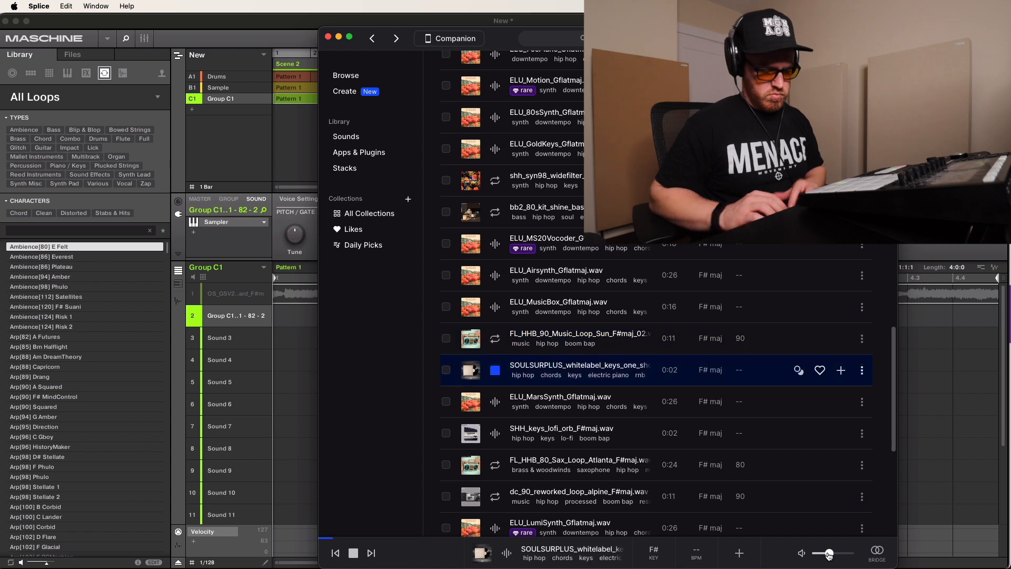
{"action": "key", "text": "Up"}
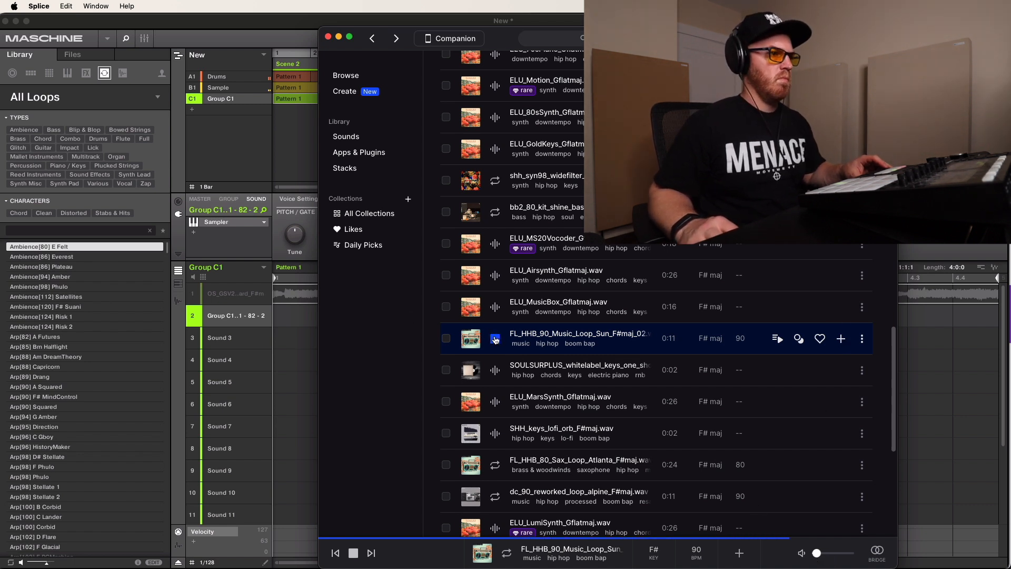
- Preview the low piano loops in G♭ minor around PL_BA_80_Piano_Loop_Water
{"action": "key", "text": "Down"}
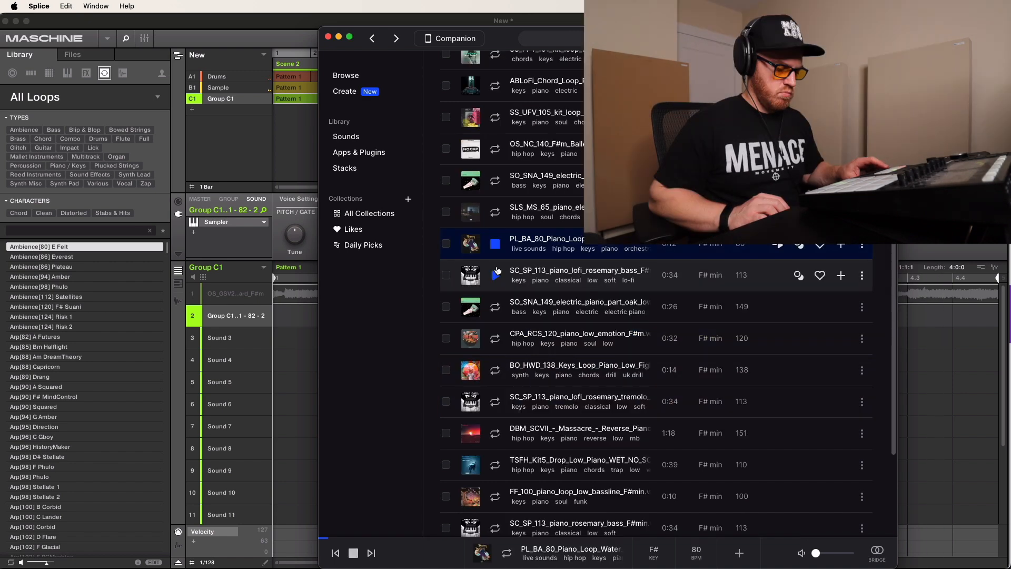
{"action": "key", "text": "Down"}
{"action": "key", "text": "Up"}
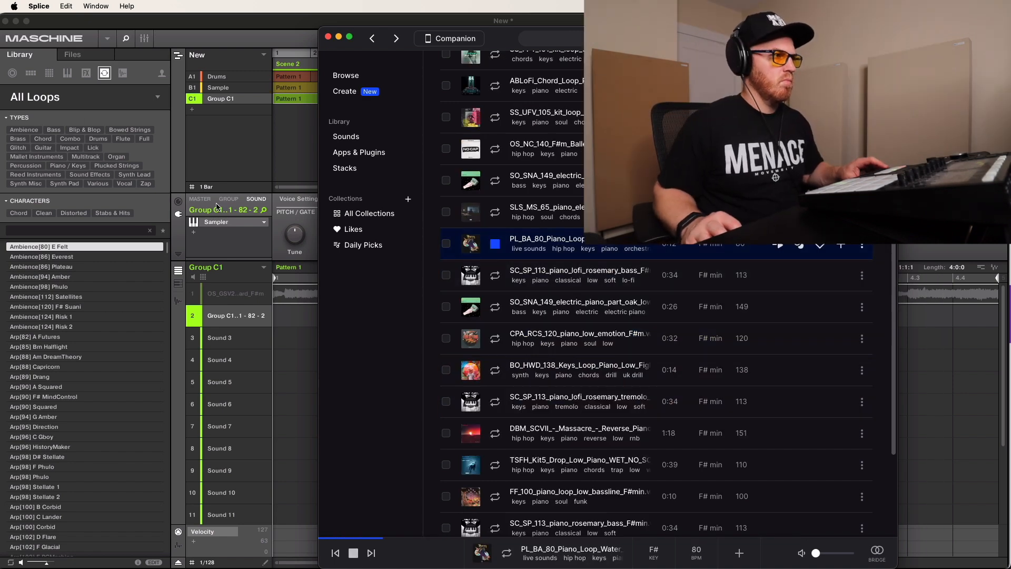
- Reopen Mixed In Key on Maschine's master channel, play the beat to check its detected key and switch back to Splice
{"action": "left_click", "coordinate": [196, 200]}
{"action": "double_click", "coordinate": [217, 223]}
{"action": "key", "text": "space"}
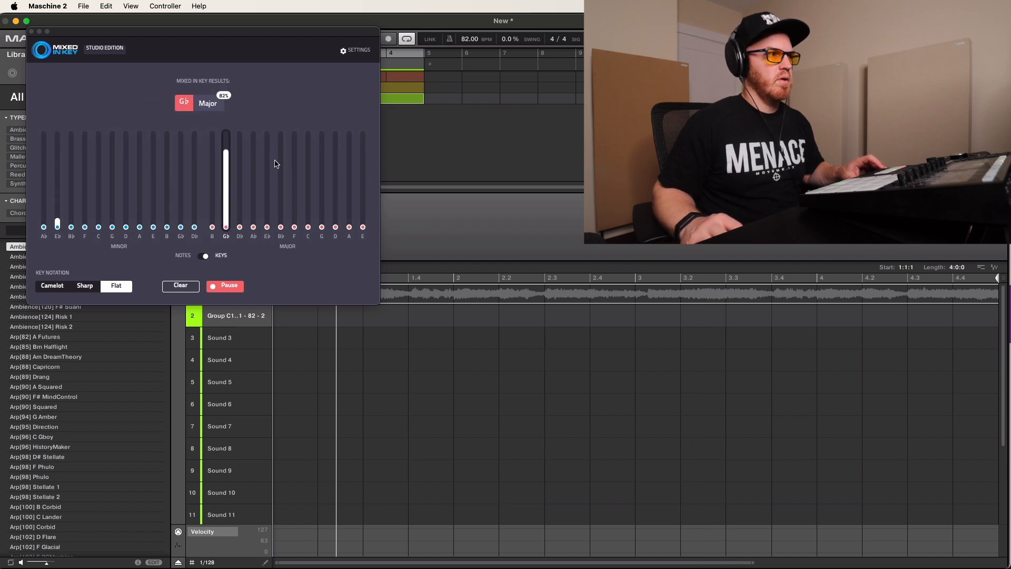
{"action": "mouse_move", "coordinate": [1009, 296]}
{"action": "left_click", "coordinate": [994, 363]}
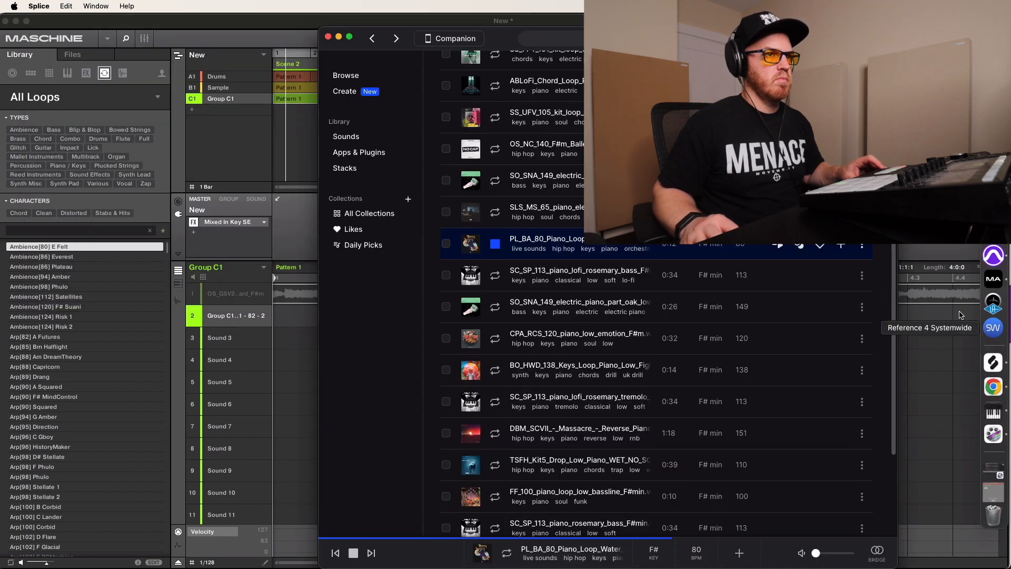
- Change the key filter of the low piano search to E♭ minor
{"action": "scroll", "coordinate": [653, 316], "scroll_direction": "up", "scroll_amount": 5}
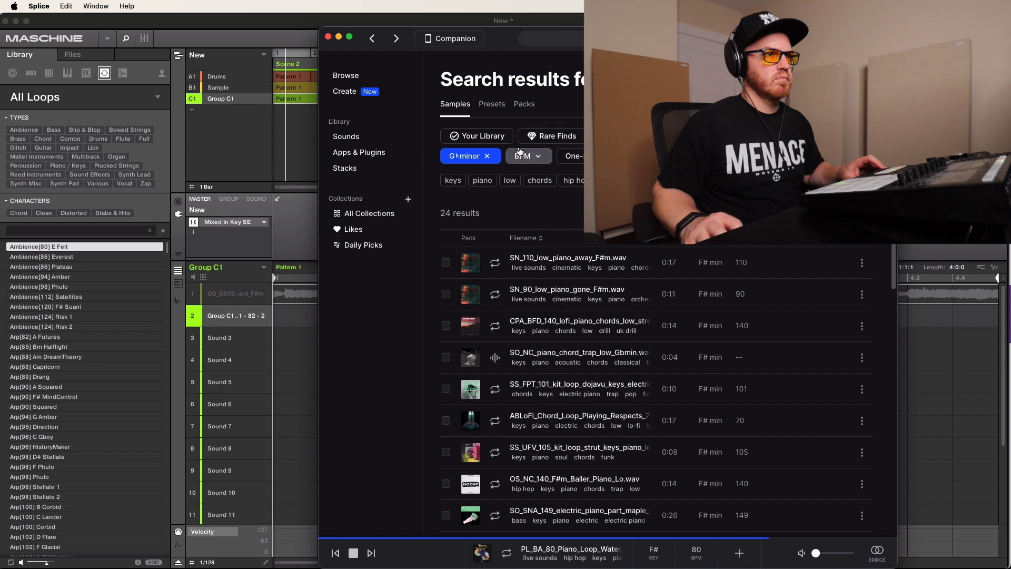
{"action": "left_click", "coordinate": [461, 158]}
{"action": "left_click", "coordinate": [494, 215]}
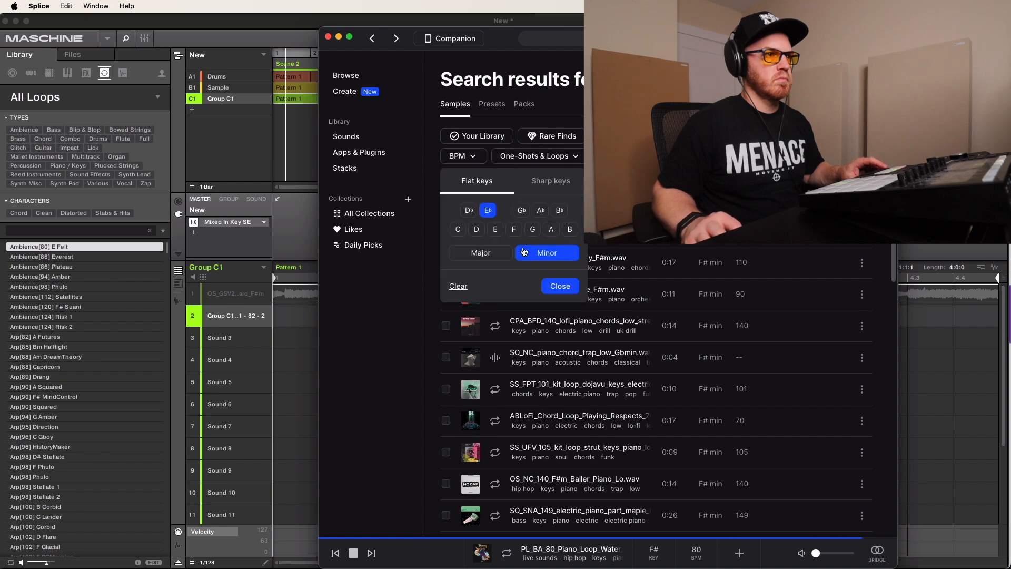
{"action": "left_click", "coordinate": [565, 288]}
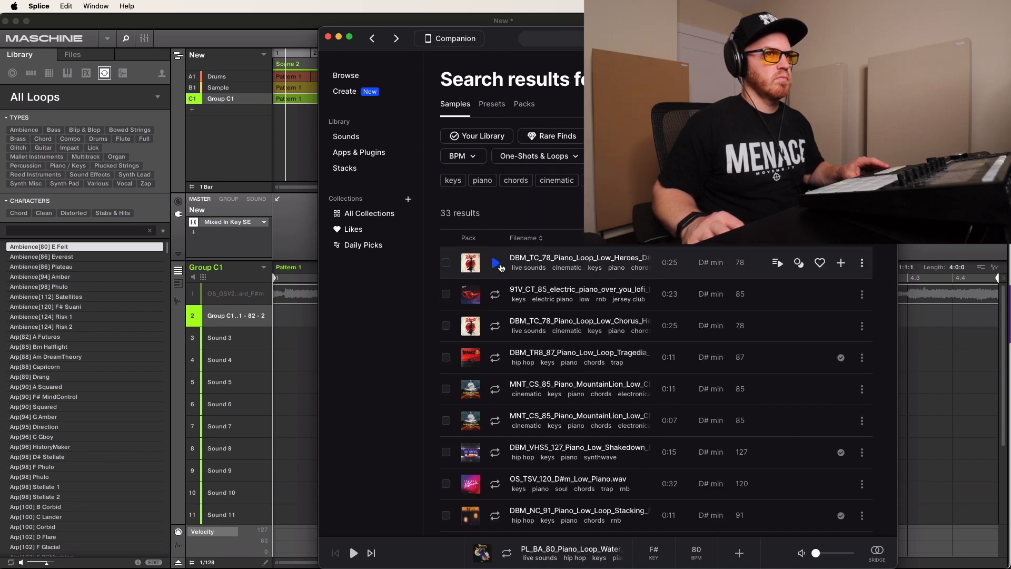
- Preview the E♭ minor piano loops from DBM_TC_78_Piano_Loop_Low_Heroes down to DBM_VHS5_127_Piano_Low_Shakedown
{"action": "left_click", "coordinate": [493, 264]}
{"action": "key", "text": "Down"}
{"action": "key", "text": "Down"}
{"action": "key", "text": "Down"}
{"action": "key", "text": "Down"}
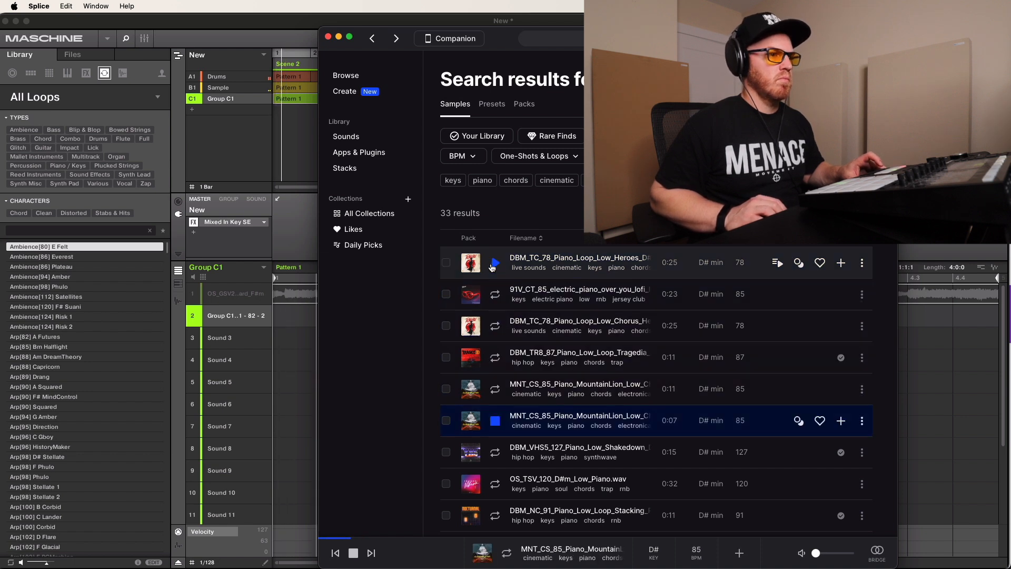
{"action": "key", "text": "Down"}
{"action": "key", "text": "Down"}
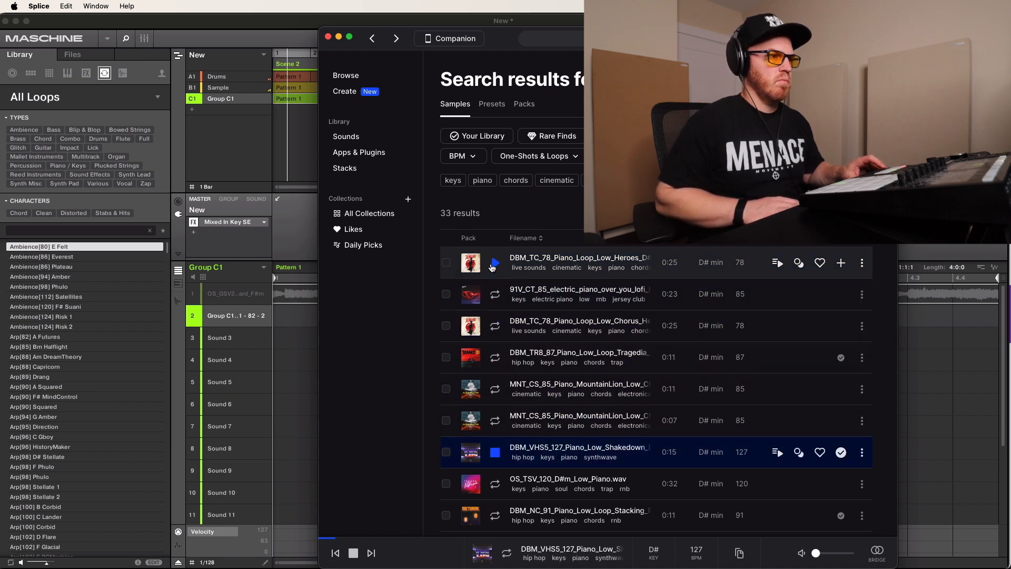
- Load the DBM_VHS5_127_Piano_Low_Shakedown loop onto Group C1's second sound in Maschine, place a note at the pattern start and play it back
{"action": "left_click_drag", "start_coordinate": [506, 457], "coordinate": [243, 324]}
{"action": "left_click", "coordinate": [293, 317]}
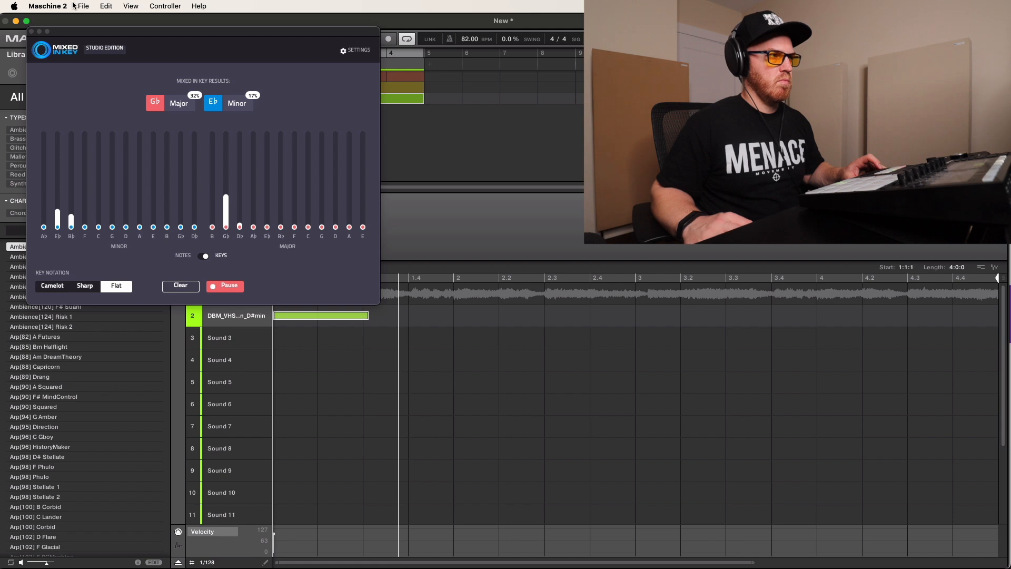
{"action": "left_click", "coordinate": [32, 32]}
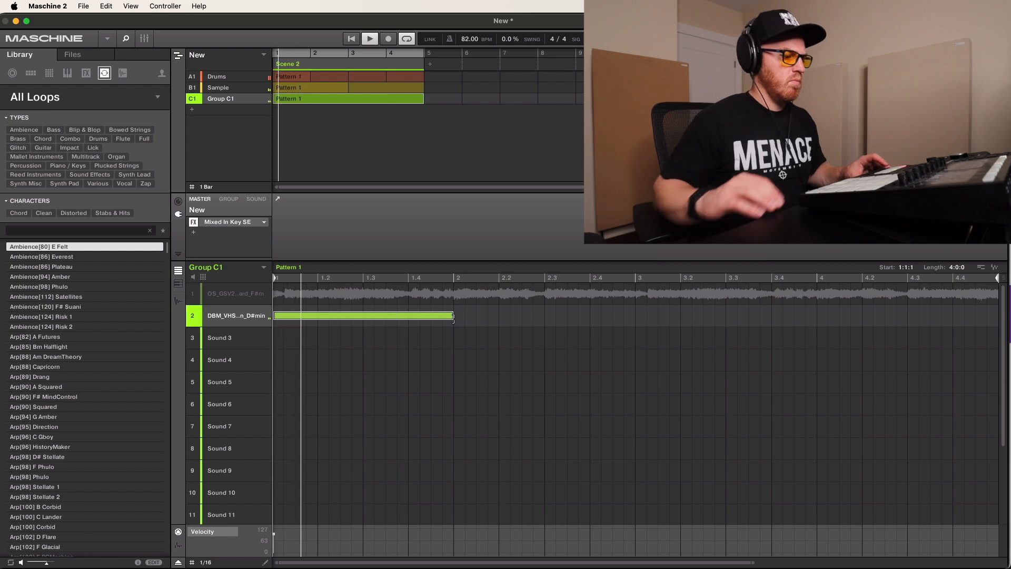
{"action": "key", "text": "shift+space"}
{"action": "key", "text": "space"}
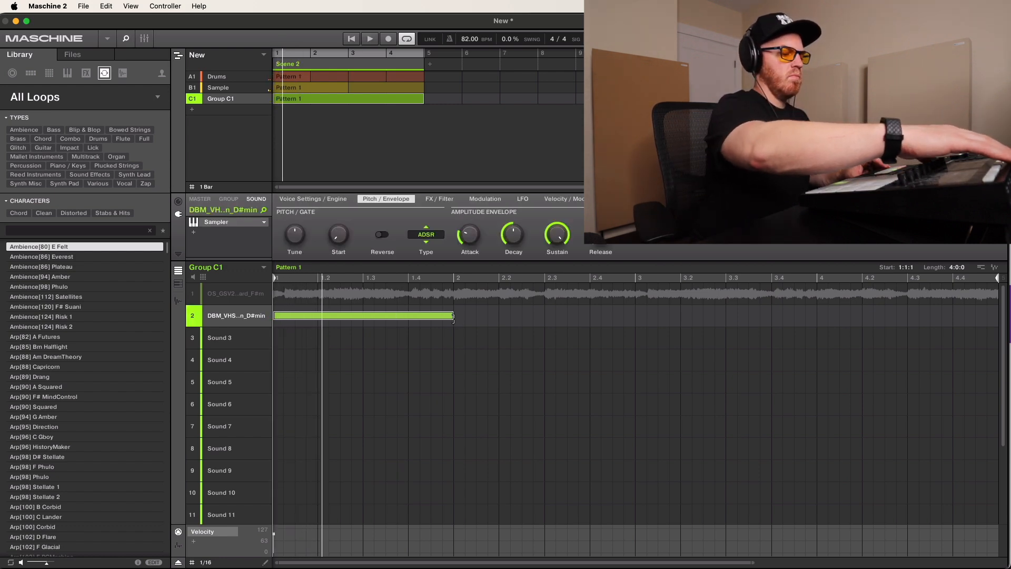
{"action": "key", "text": "shift+space"}
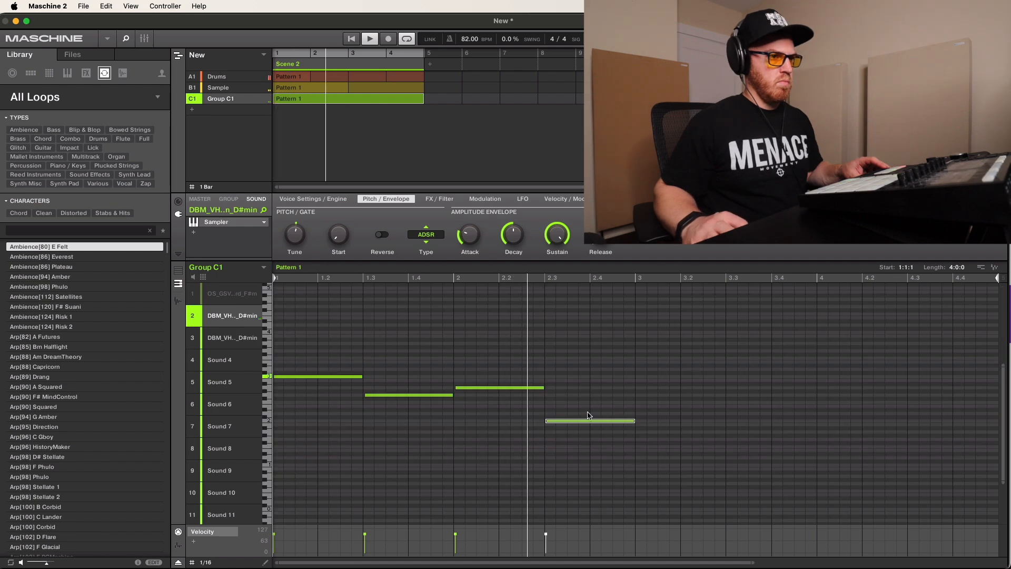
- Raise the fourth piano note to just below the first note's pitch and copy the four-note phrase to start at bar 3
{"action": "left_click_drag", "start_coordinate": [560, 421], "coordinate": [560, 377]}
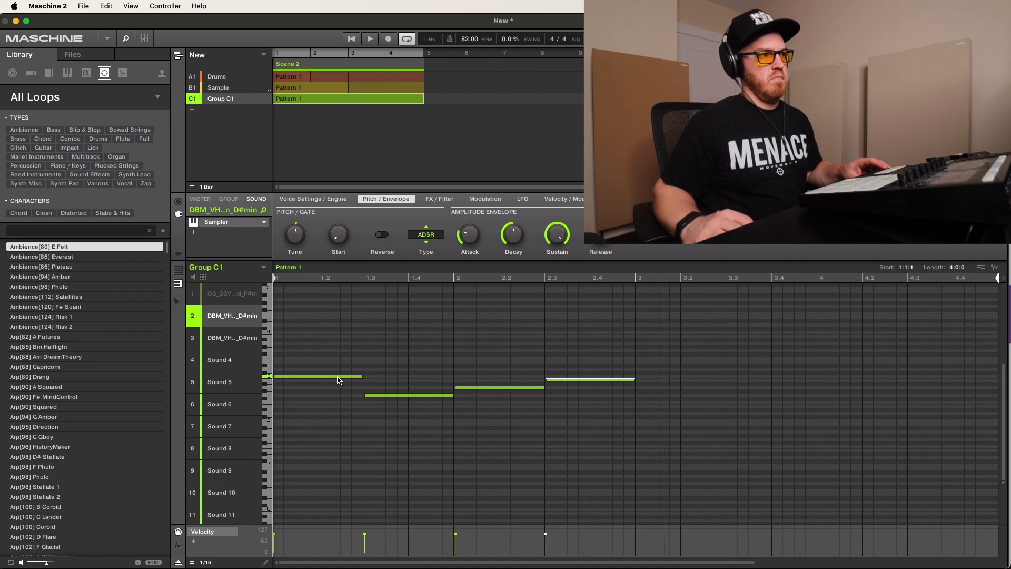
{"action": "left_click_drag", "start_coordinate": [637, 429], "coordinate": [308, 342]}
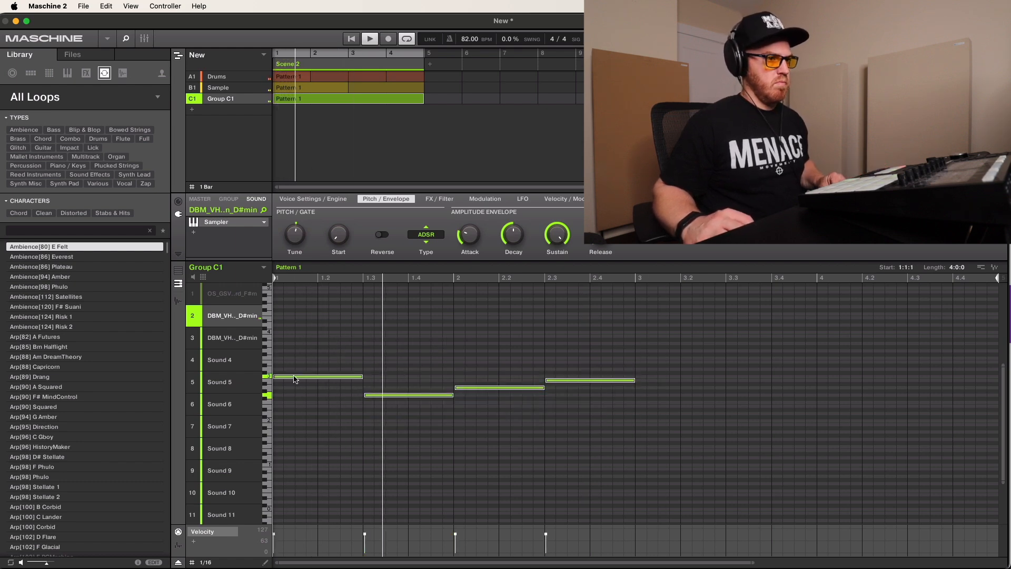
{"action": "left_click_drag", "start_coordinate": [296, 376], "coordinate": [590, 381]}
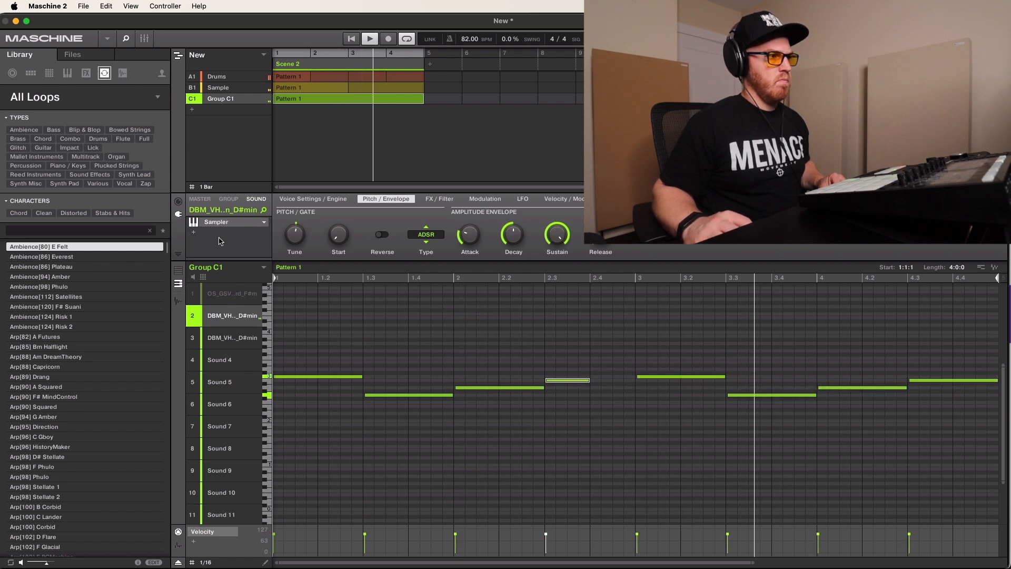
- Delete the sounds in slots 3 and 1 of Group C1 and move the piano sound into slot 1
{"action": "left_click", "coordinate": [222, 333]}
{"action": "key", "text": "Delete"}
{"action": "left_click", "coordinate": [232, 295]}
{"action": "key", "text": "Delete"}
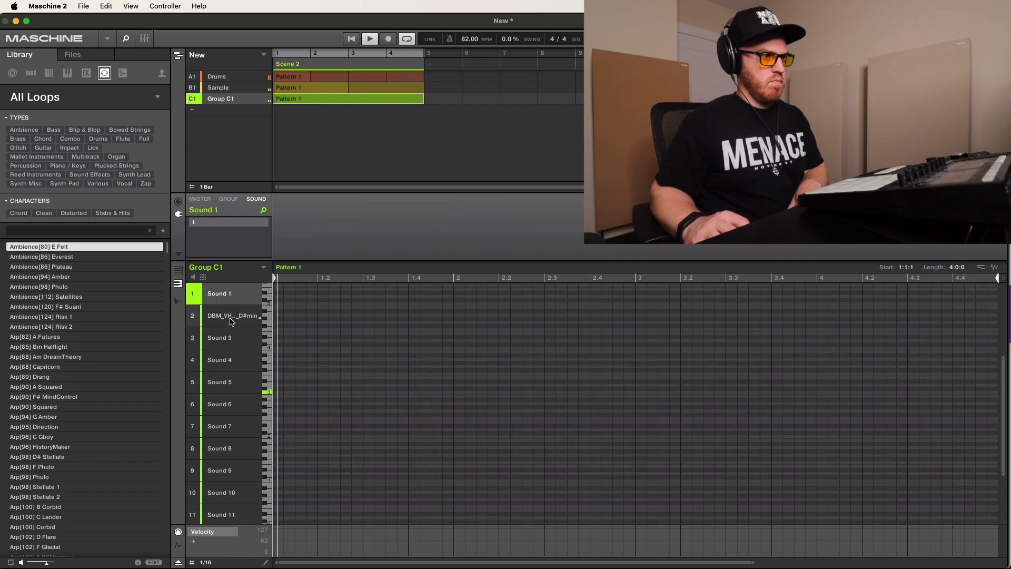
{"action": "left_click_drag", "start_coordinate": [230, 319], "coordinate": [231, 293]}
- Shorten the last piano note at the end of the four-bar pattern to one beat
{"action": "left_click_drag", "start_coordinate": [544, 562], "coordinate": [547, 534]}
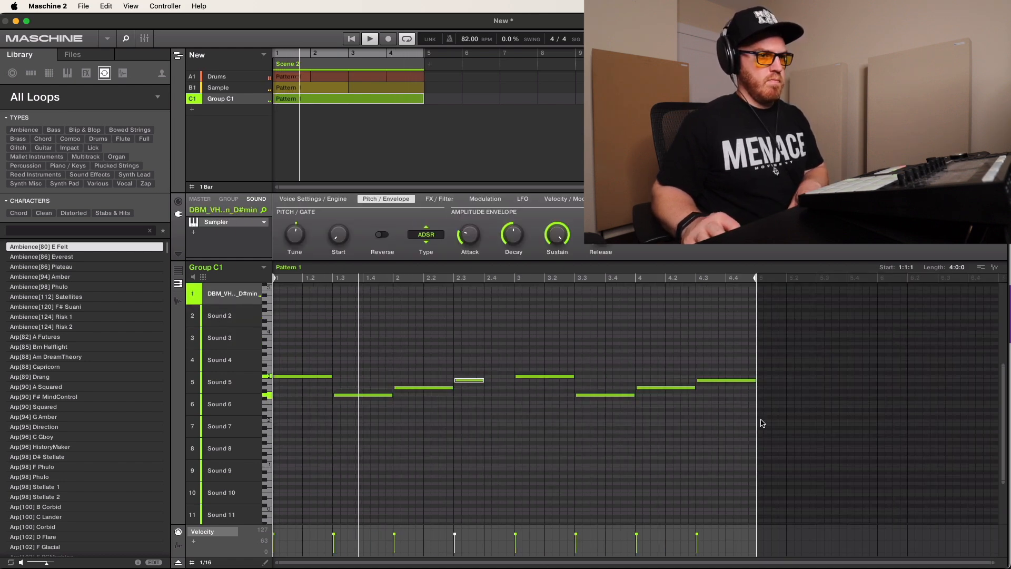
{"action": "left_click_drag", "start_coordinate": [756, 380], "coordinate": [726, 381]}
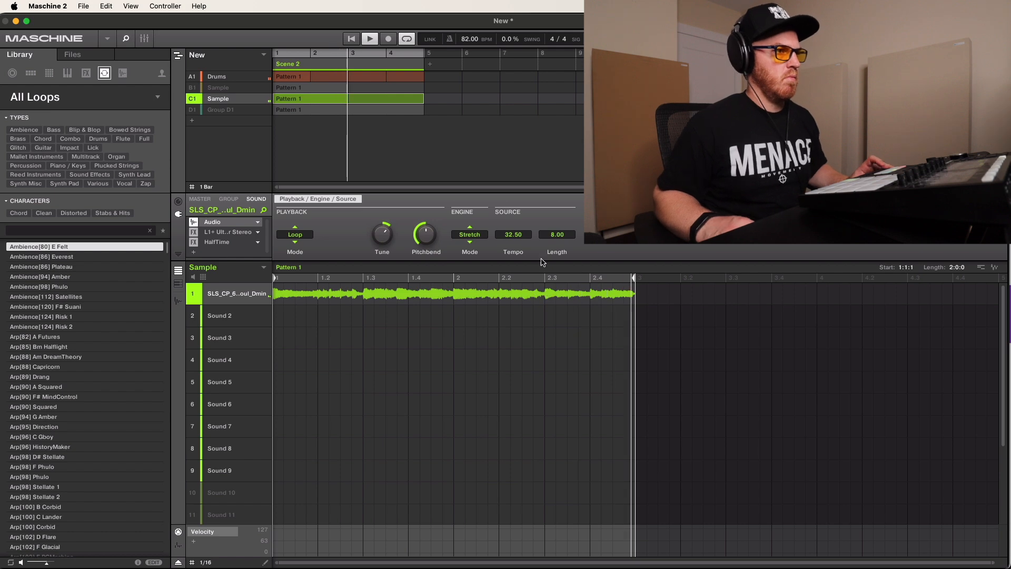
- Set the play range start of the SLS_CP_65_music_loop_never_be_soul_Dmin loop to 162237 in the sample editor and return to the pattern view
{"action": "key", "text": "space"}
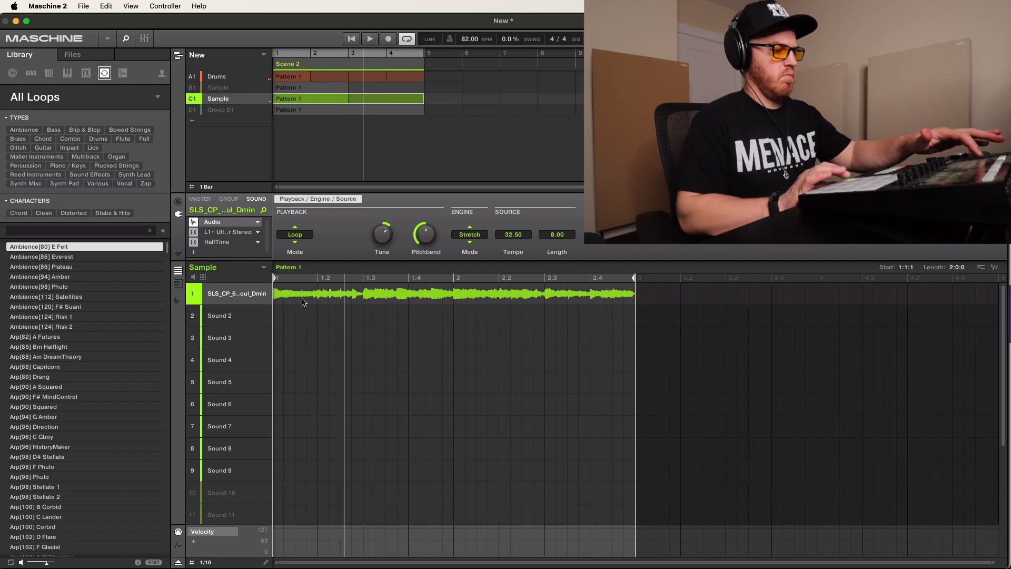
{"action": "key", "text": "F3"}
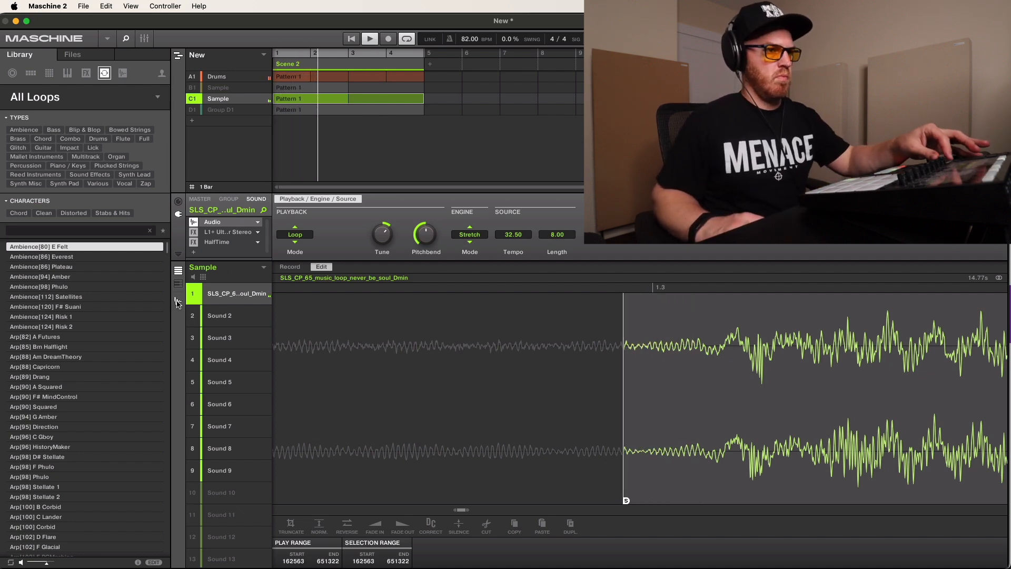
{"action": "left_click", "coordinate": [178, 302]}
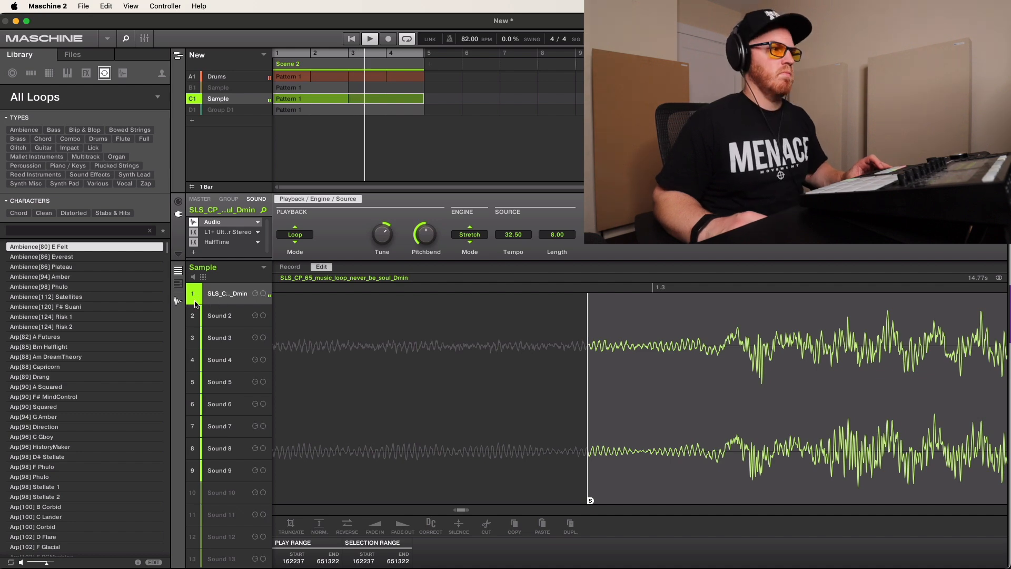
{"action": "left_click", "coordinate": [178, 301]}
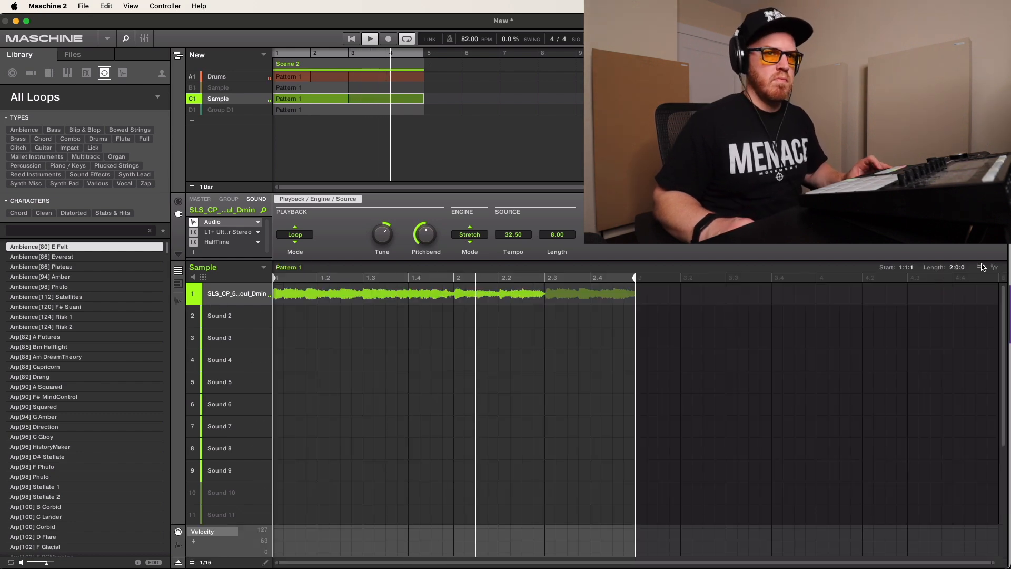
- Export the Sample group's Pattern 1 audio and load the rendered file into sound slot 2
{"action": "left_click_drag", "start_coordinate": [999, 269], "coordinate": [1000, 270]}
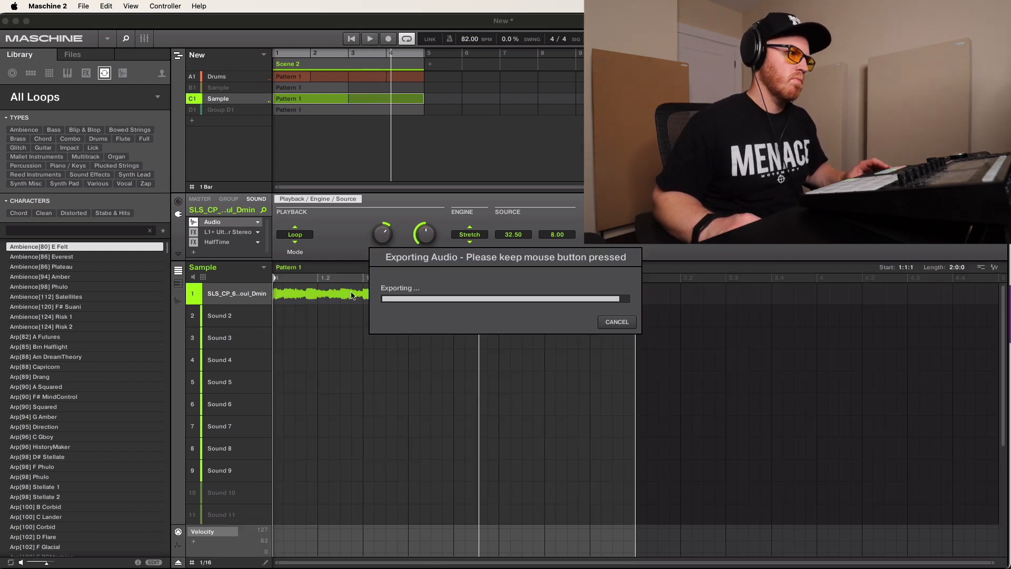
{"action": "left_click_drag", "start_coordinate": [352, 295], "coordinate": [213, 316]}
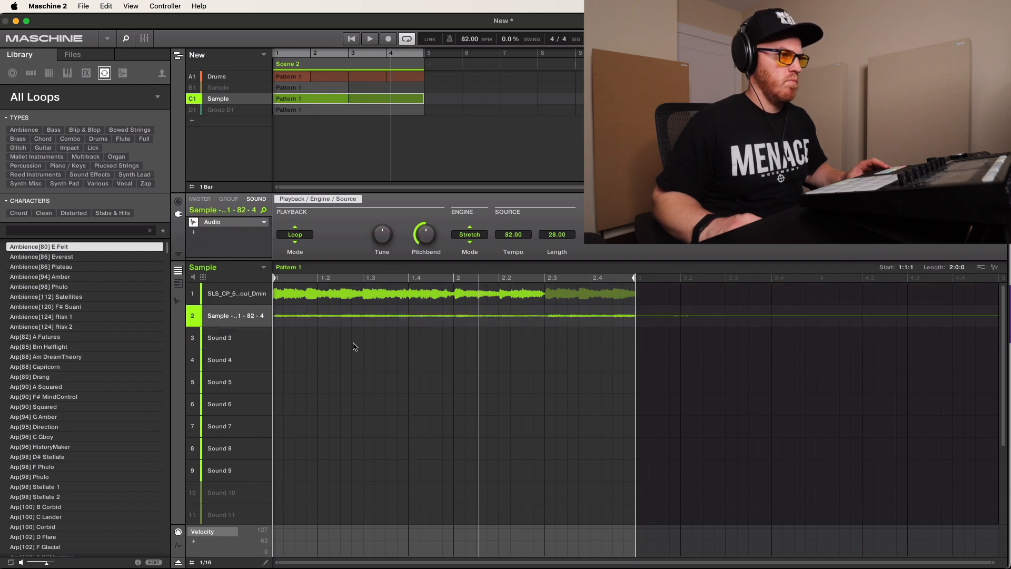
{"action": "left_click", "coordinate": [360, 296]}
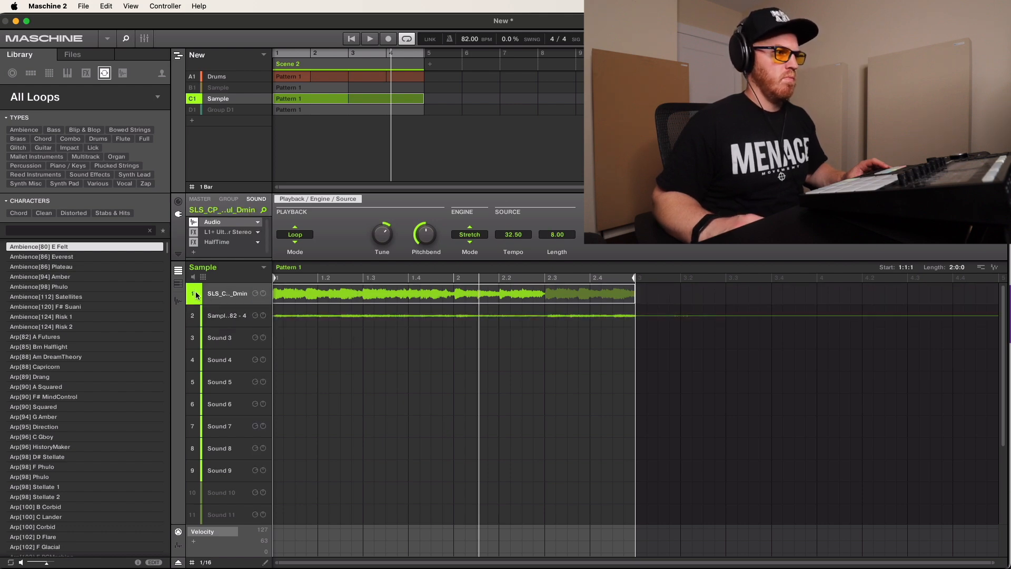
- Mute sound slot 2 and export the pattern's audio again into sound slot 3
{"action": "left_click", "coordinate": [191, 317]}
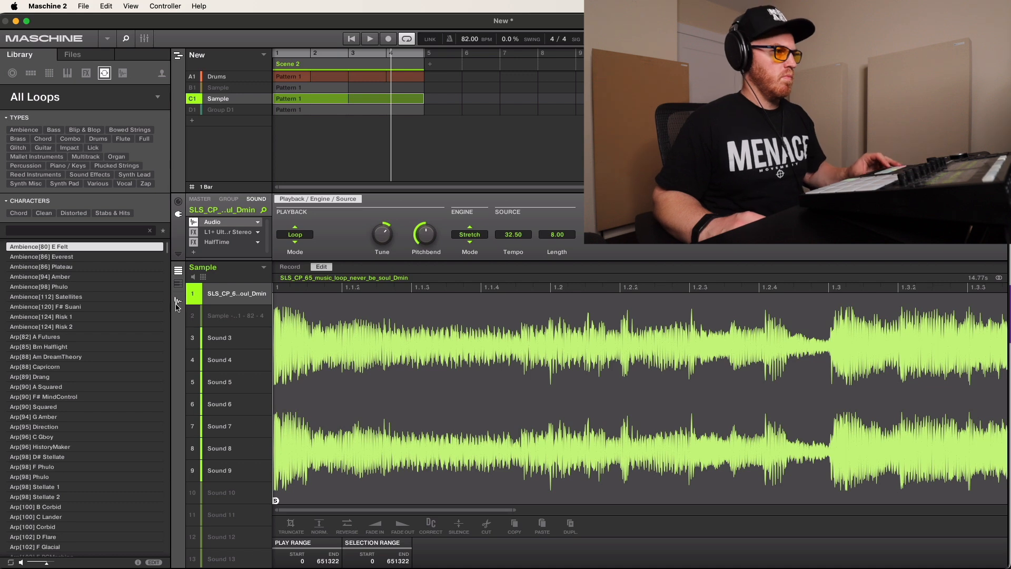
{"action": "left_click", "coordinate": [177, 302]}
{"action": "left_click_drag", "start_coordinate": [1000, 270], "coordinate": [248, 338]}
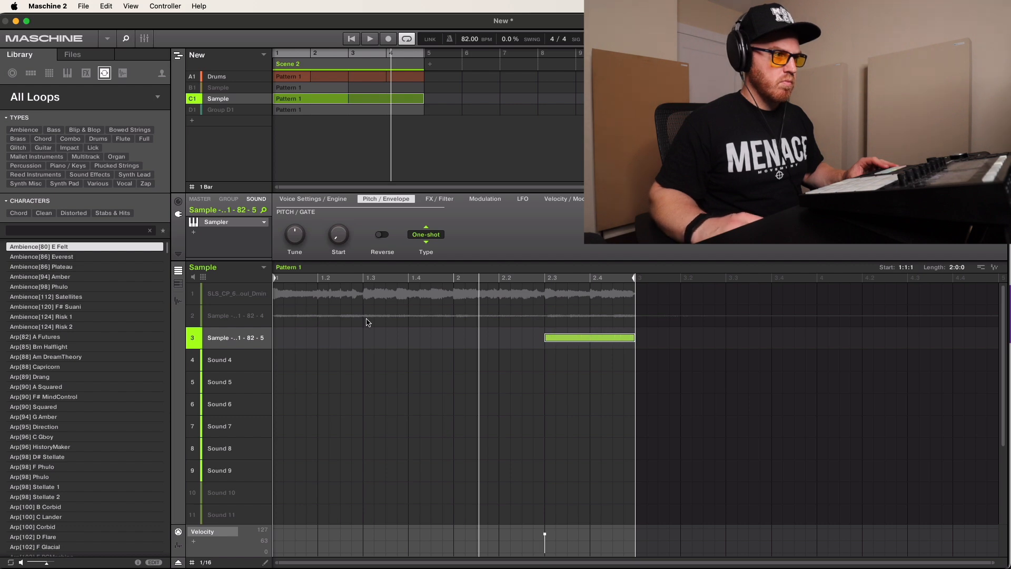
- Set slot 2's audio playback mode to Gate and extend its first note from the pattern start to about beat 2.3
{"action": "left_click", "coordinate": [215, 316]}
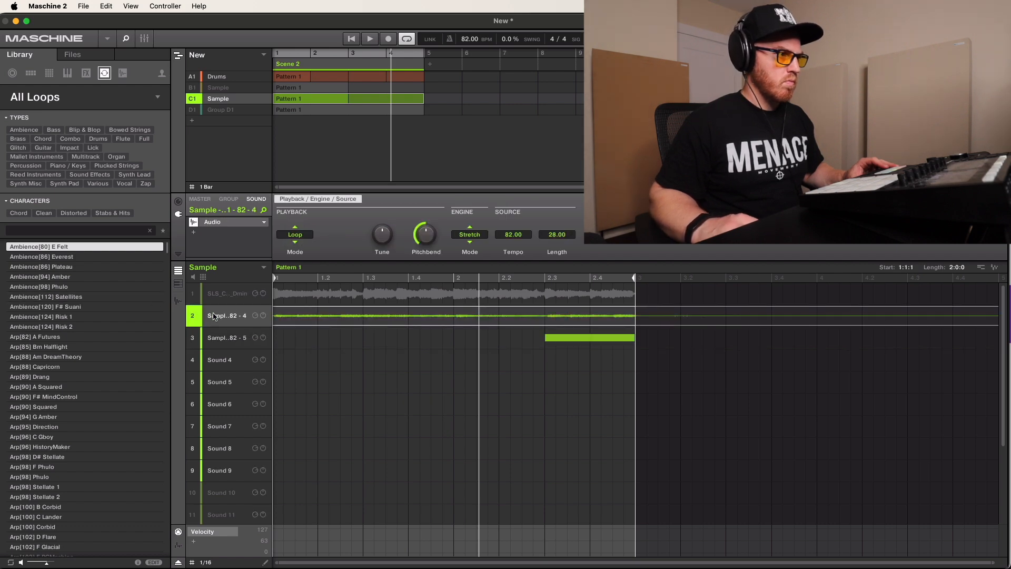
{"action": "left_click", "coordinate": [296, 244]}
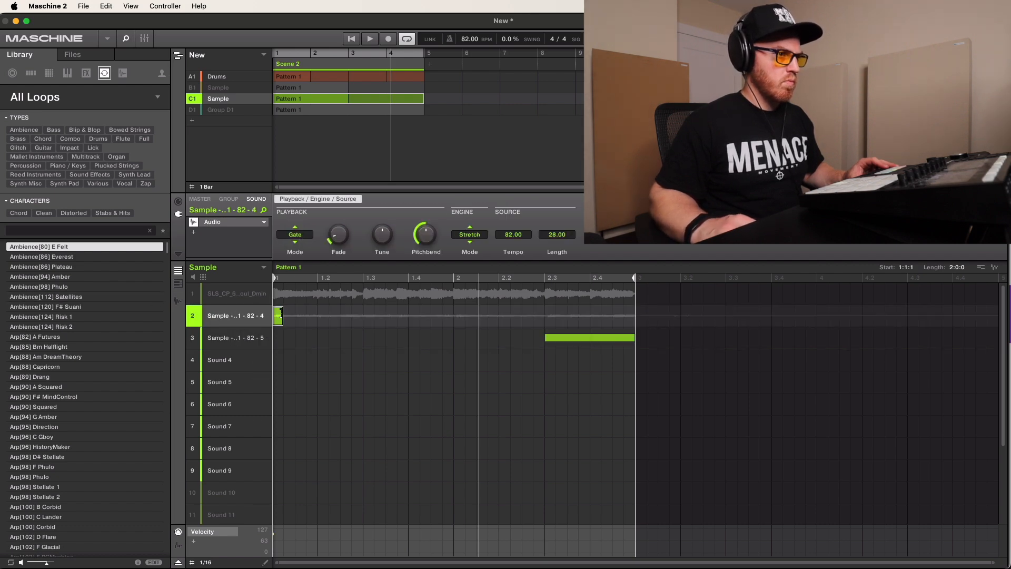
{"action": "left_click_drag", "start_coordinate": [281, 315], "coordinate": [561, 341]}
{"action": "key", "text": "space"}
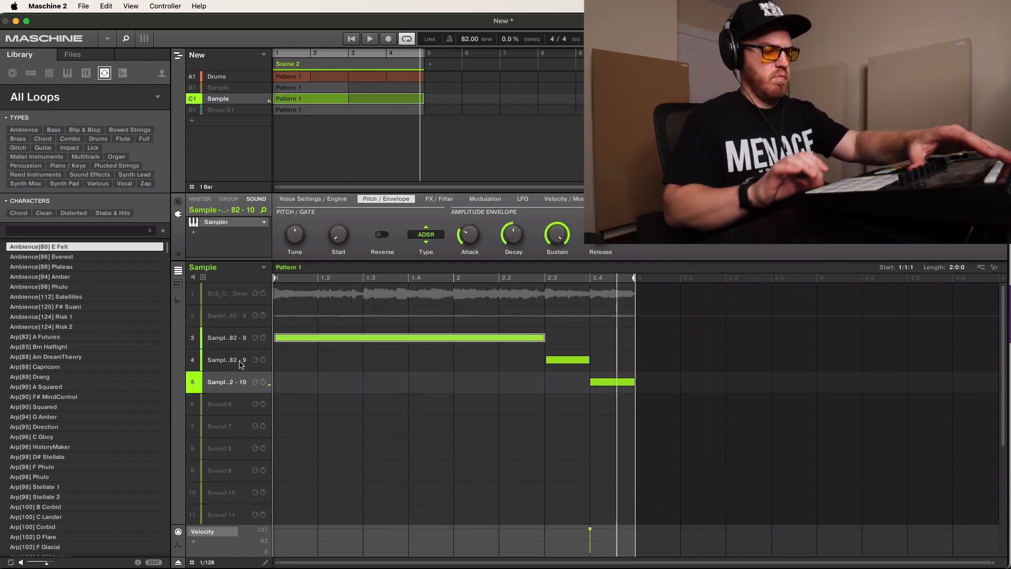
{"action": "key", "text": "space"}
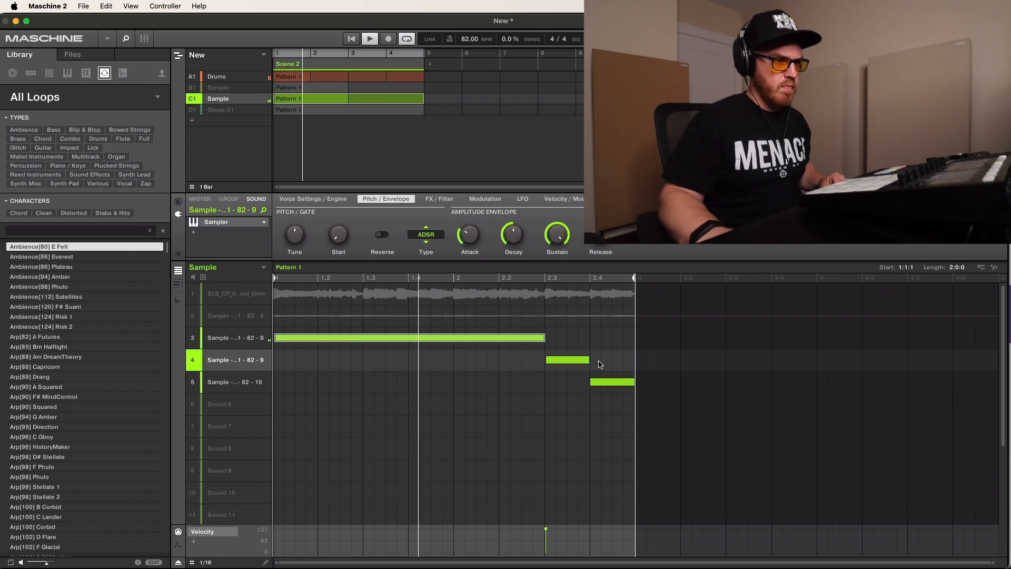
- Shorten the slot 4 note at beat 2.3 to half a beat and add a second half-beat note directly after it
{"action": "left_click_drag", "start_coordinate": [587, 359], "coordinate": [555, 360]}
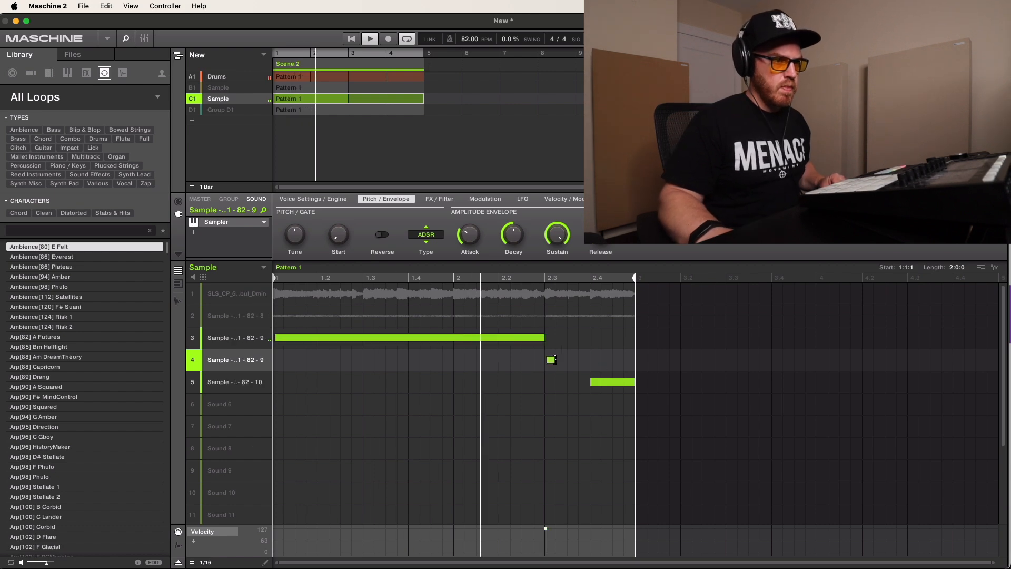
{"action": "left_click", "coordinate": [574, 361]}
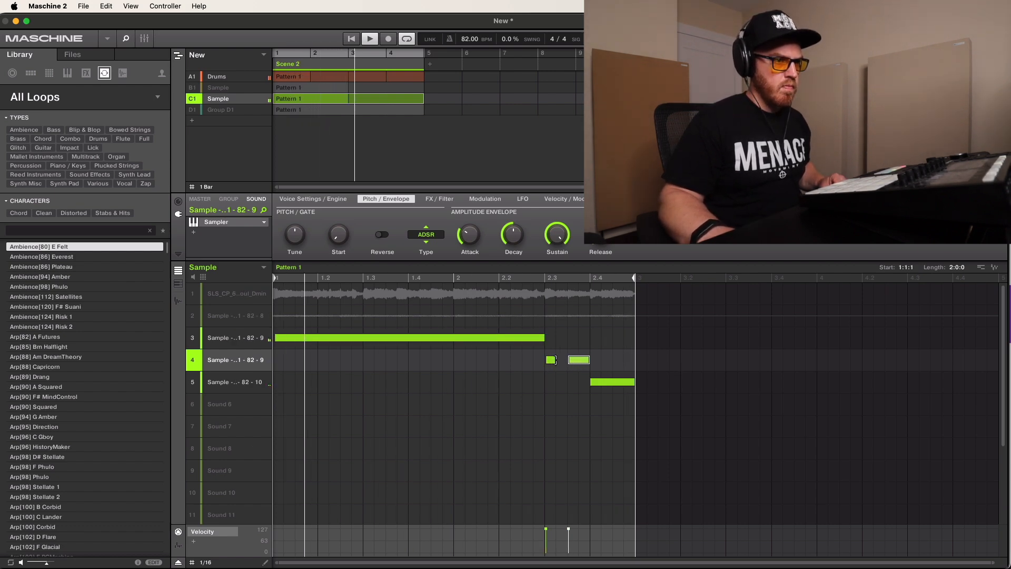
{"action": "left_click_drag", "start_coordinate": [555, 359], "coordinate": [567, 361]}
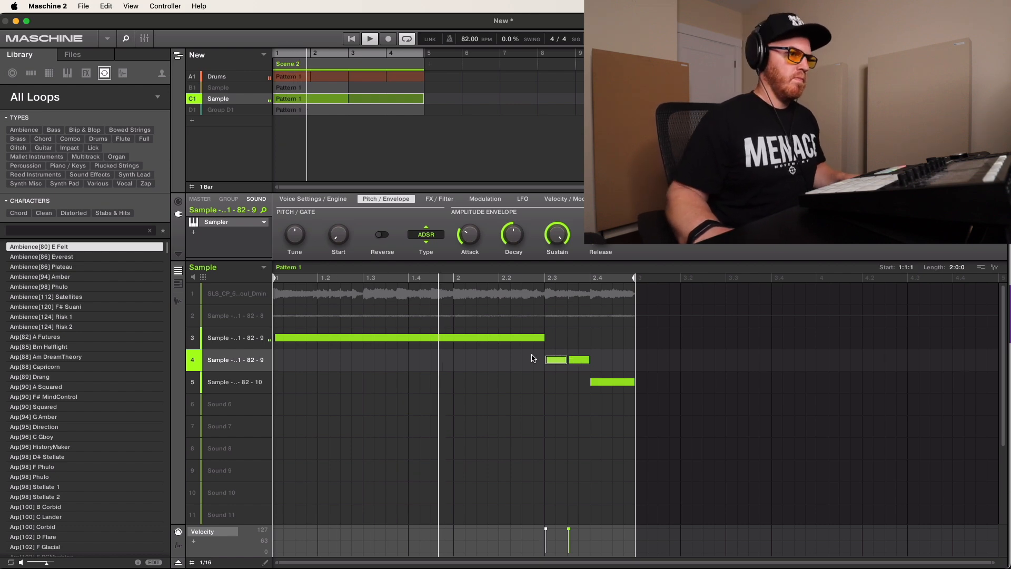
- Trim the second slot 4 note to end just before beat 2.4 and start the slot 5 note slightly later
{"action": "left_click_drag", "start_coordinate": [533, 359], "coordinate": [575, 404]}
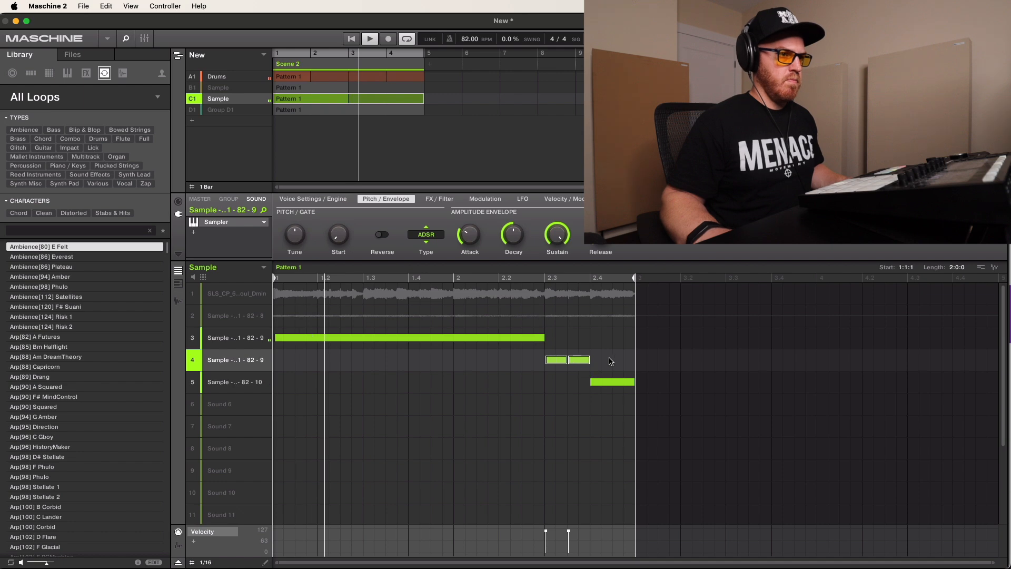
{"action": "left_click", "coordinate": [579, 360]}
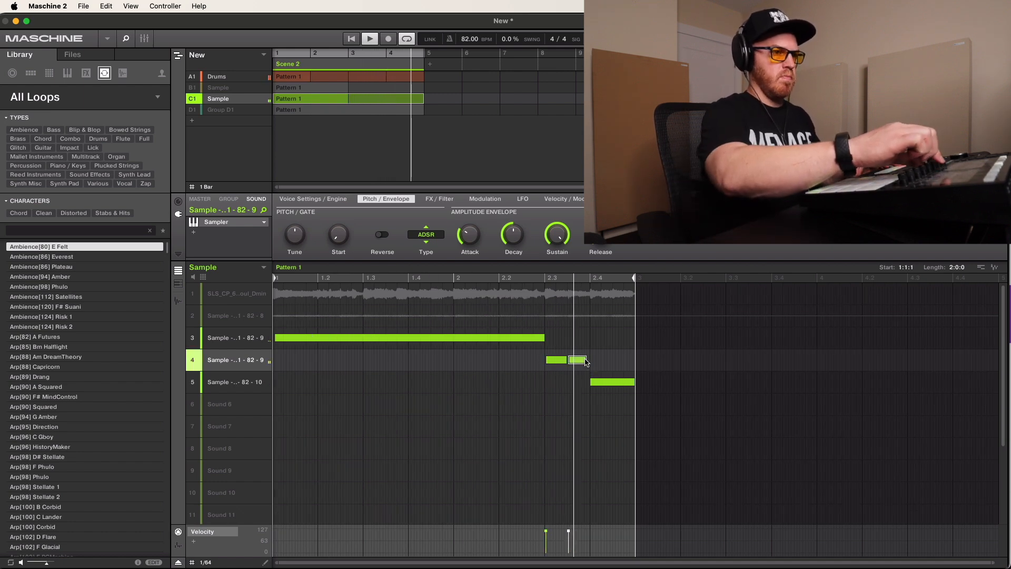
{"action": "left_click", "coordinate": [605, 381]}
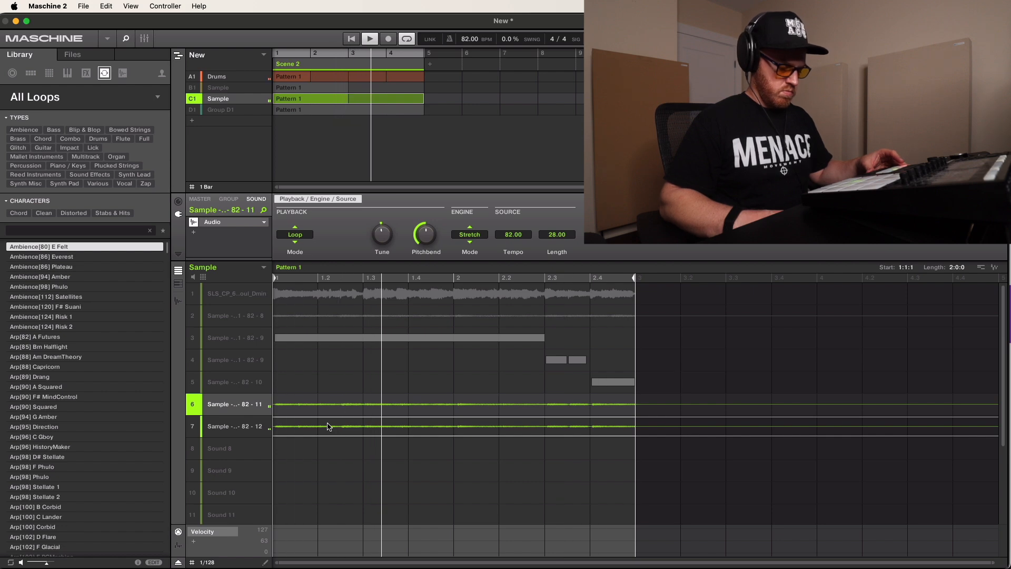
- Enable the last Kickstart 2 effect on the Sample group C1 and set its mix to 80%
{"action": "left_click", "coordinate": [228, 200]}
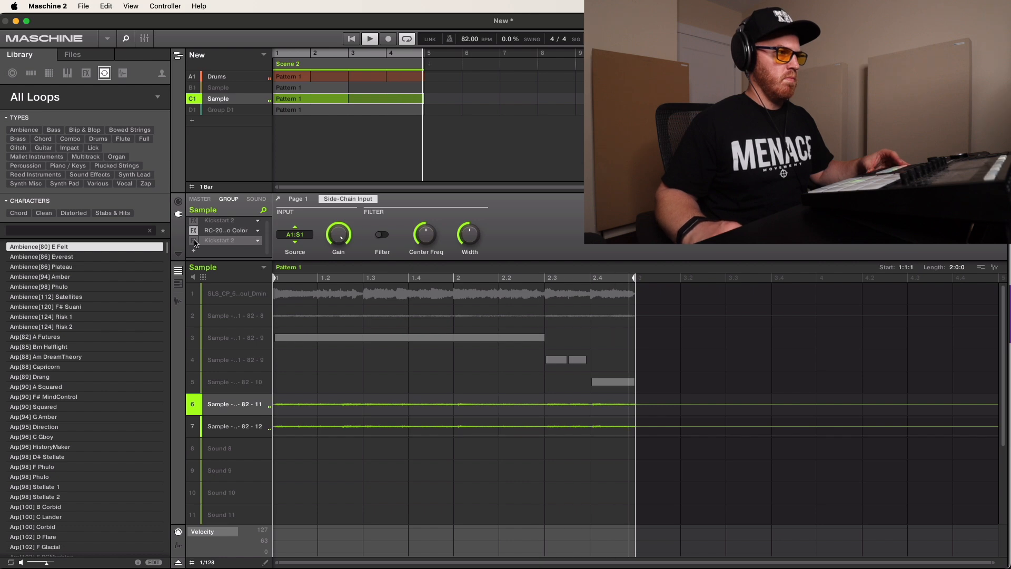
{"action": "left_click", "coordinate": [194, 242]}
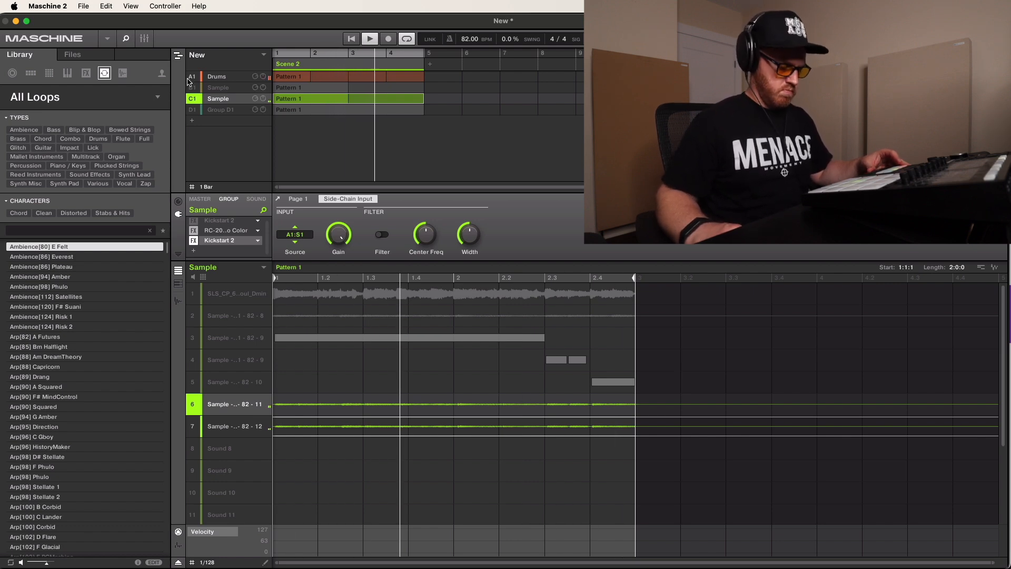
{"action": "double_click", "coordinate": [230, 241]}
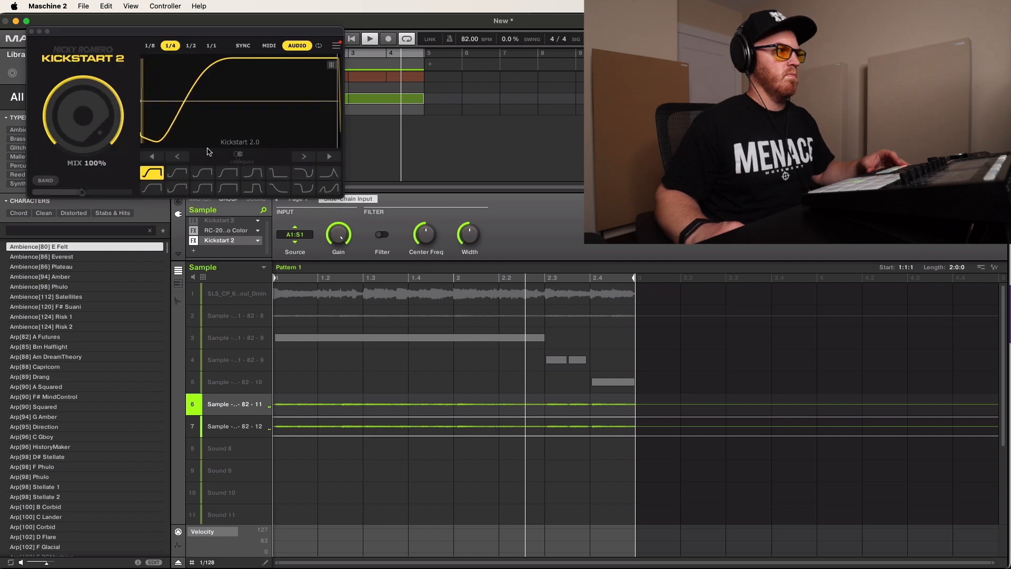
{"action": "left_click_drag", "start_coordinate": [84, 117], "coordinate": [84, 139]}
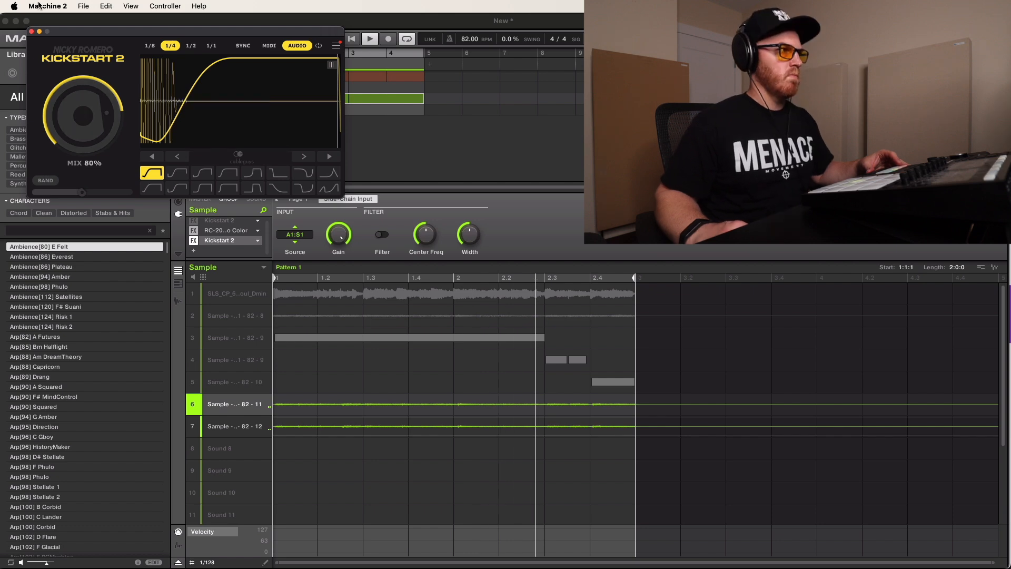
{"action": "left_click", "coordinate": [31, 32]}
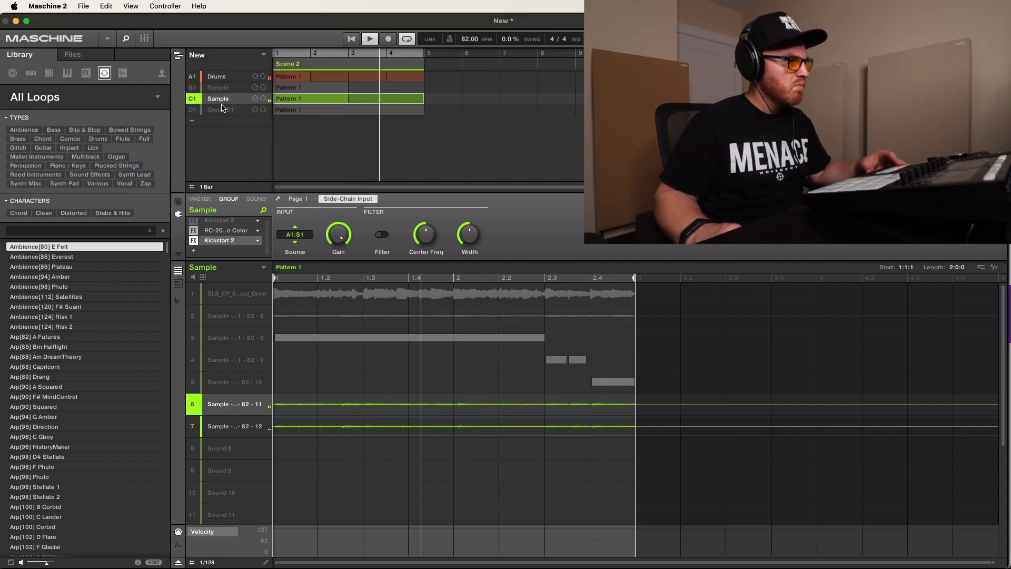
- Select Group D1 with the piano pattern and unmute it
{"action": "left_click", "coordinate": [197, 111]}
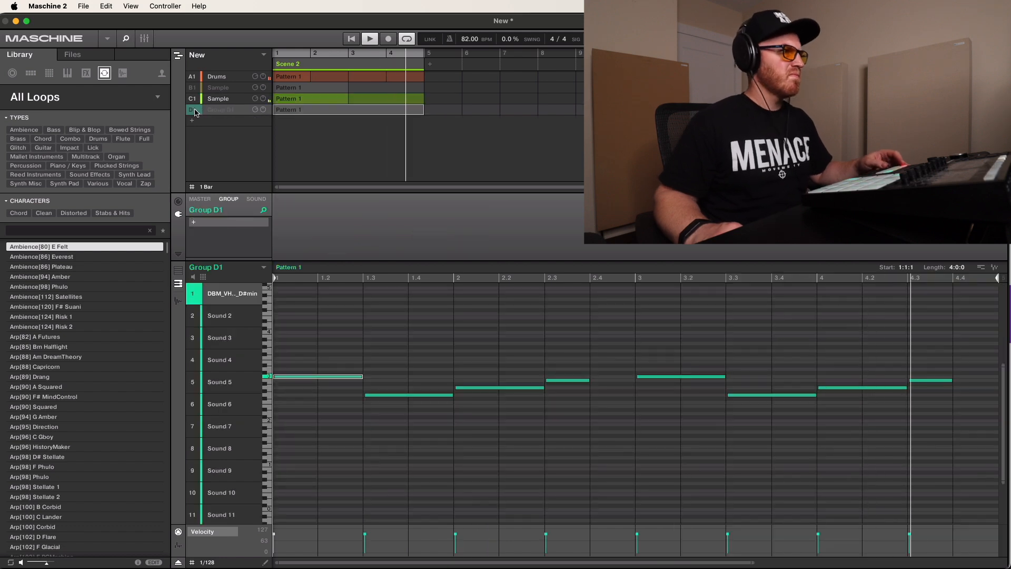
{"action": "left_click", "coordinate": [195, 110]}
{"action": "key", "text": "space"}
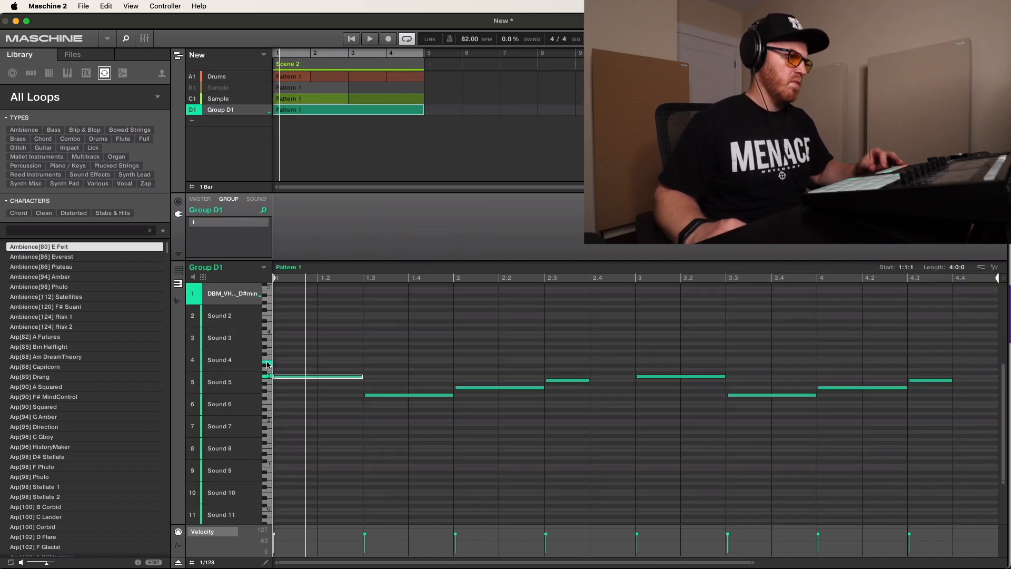
- Transpose all the piano notes in Group D1 up and listen, and move the whole phrase down below its original pitch
{"action": "left_click_drag", "start_coordinate": [300, 362], "coordinate": [1002, 488]}
{"action": "scroll", "coordinate": [521, 445], "scroll_direction": "left", "scroll_amount": 1}
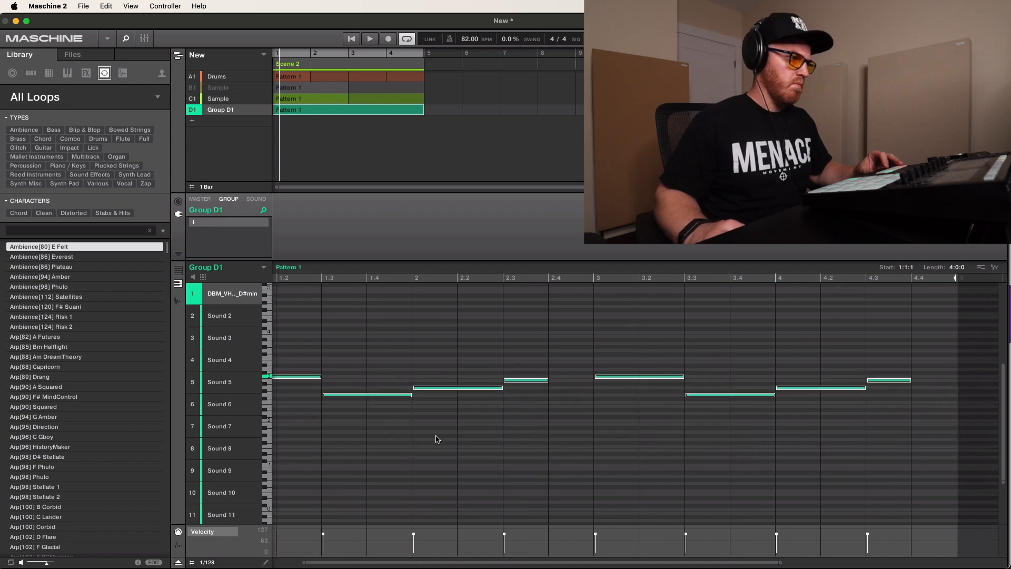
{"action": "left_click_drag", "start_coordinate": [277, 375], "coordinate": [294, 344]}
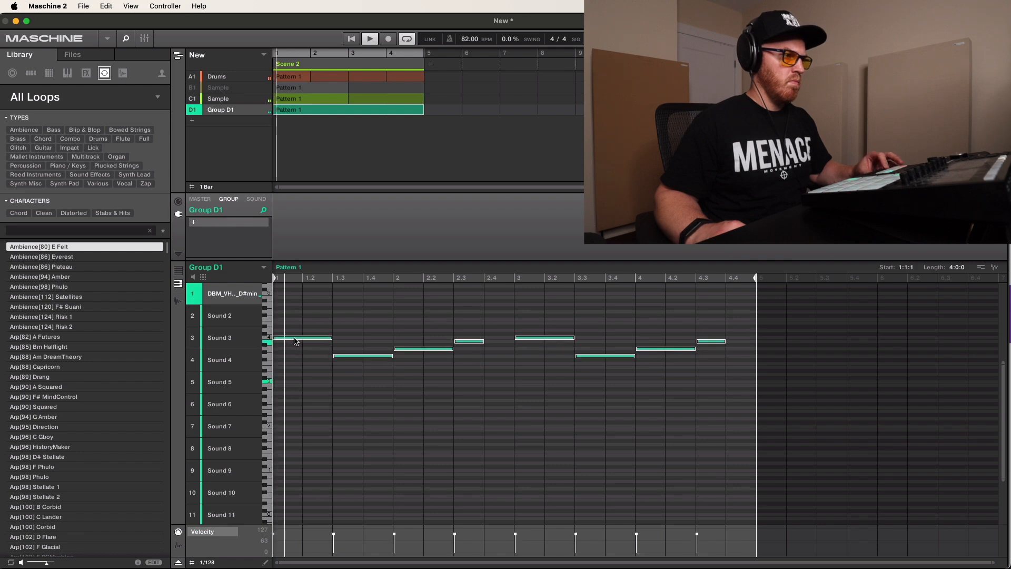
{"action": "left_click_drag", "start_coordinate": [294, 340], "coordinate": [289, 414]}
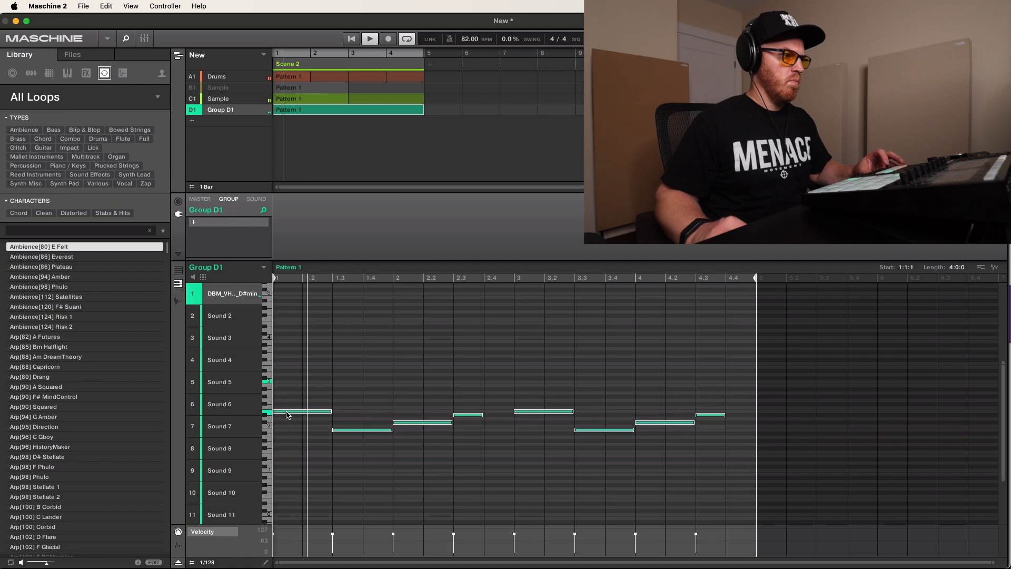
{"action": "left_click", "coordinate": [349, 376]}
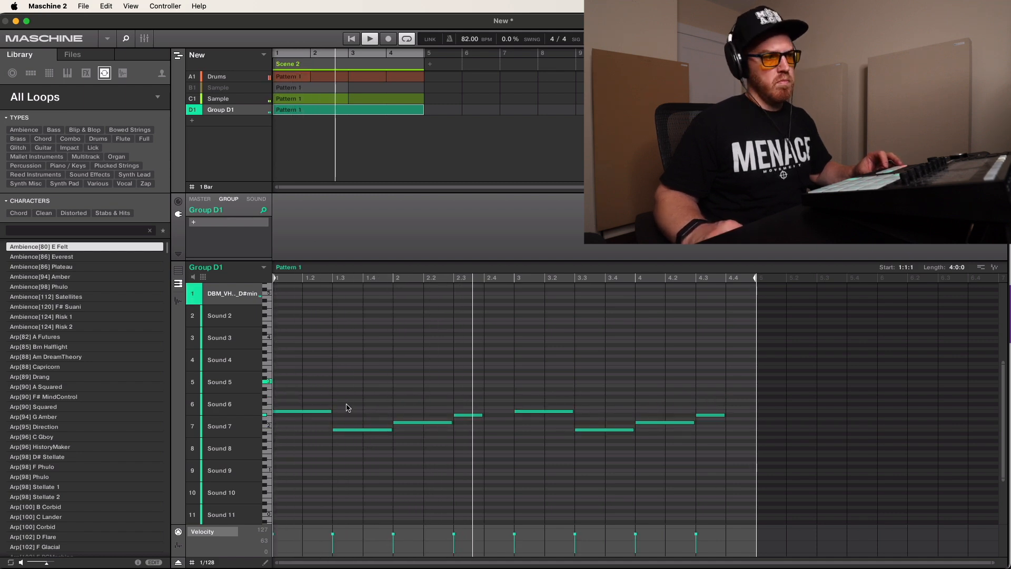
- Raise the whole piano phrase by an octave and move the second note, starting at beat 1.3, up one semitone
{"action": "left_click_drag", "start_coordinate": [294, 384], "coordinate": [720, 469]}
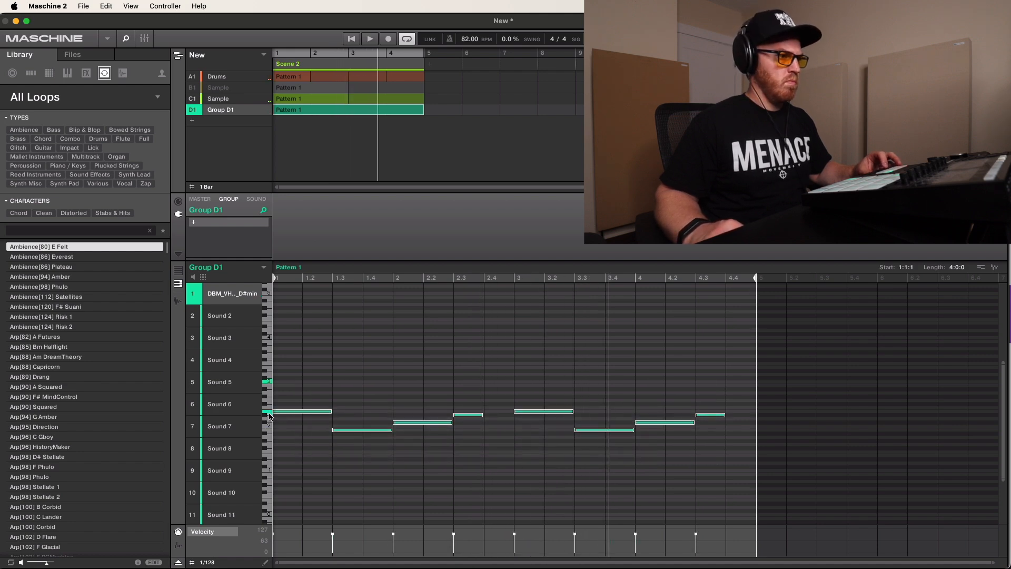
{"action": "left_click_drag", "start_coordinate": [286, 414], "coordinate": [287, 370]}
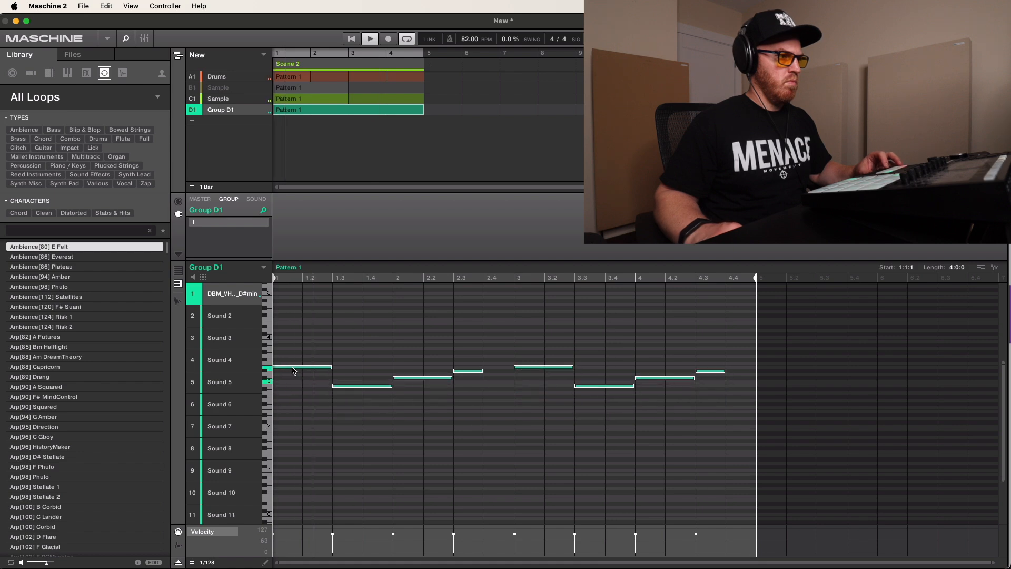
{"action": "left_click_drag", "start_coordinate": [358, 387], "coordinate": [358, 384]}
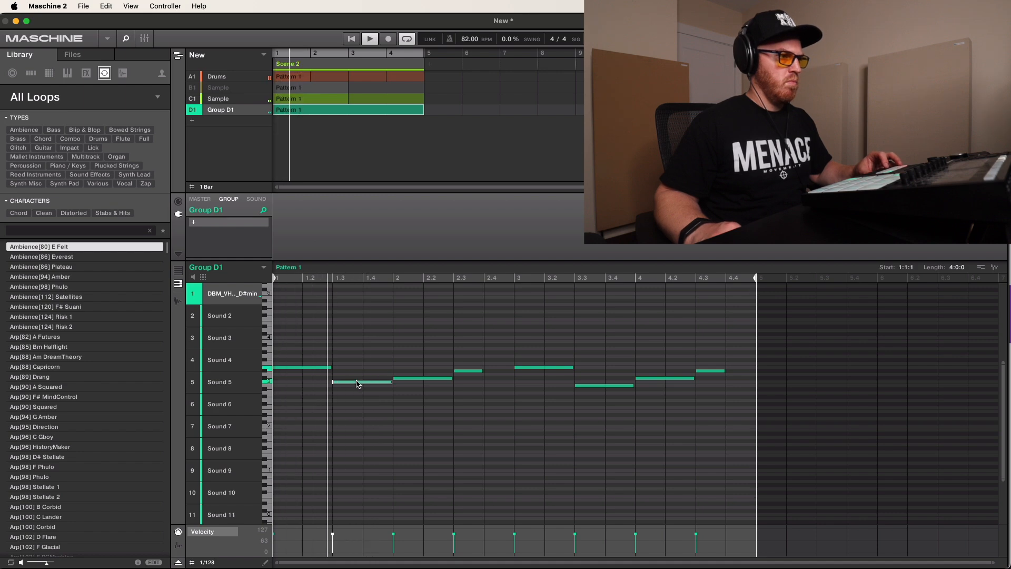
{"action": "double_click", "coordinate": [428, 378]}
{"action": "double_click", "coordinate": [468, 371]}
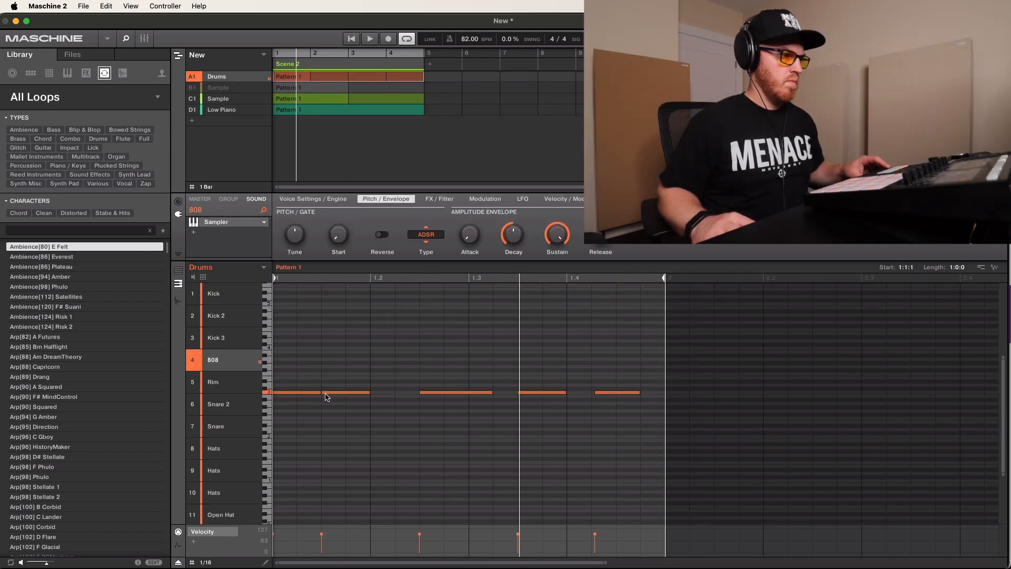
- Raise the third 808 note in the Drums pattern by three semitones and lower all the 808 notes by one semitone
{"action": "key", "text": "space"}
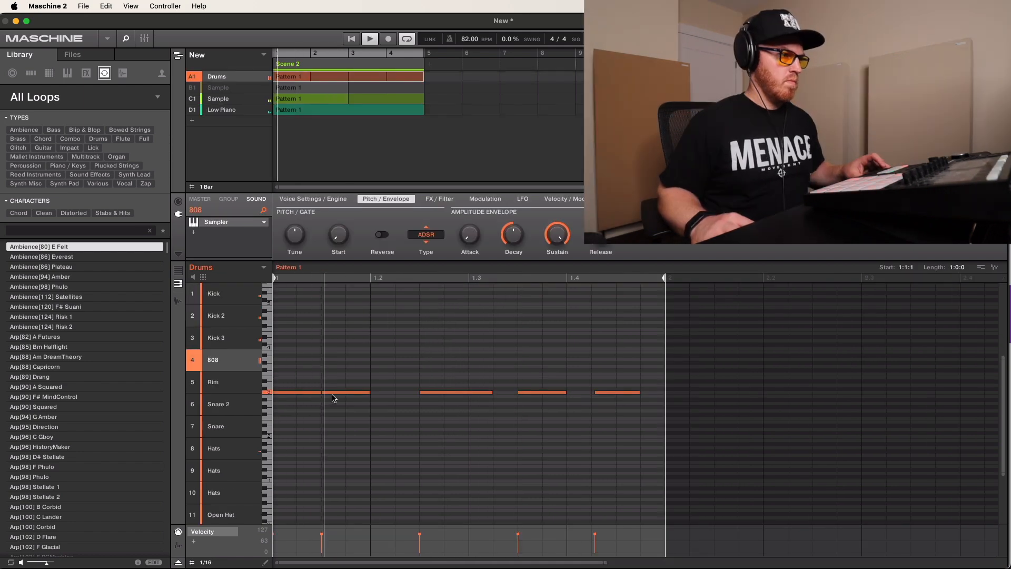
{"action": "key", "text": "space"}
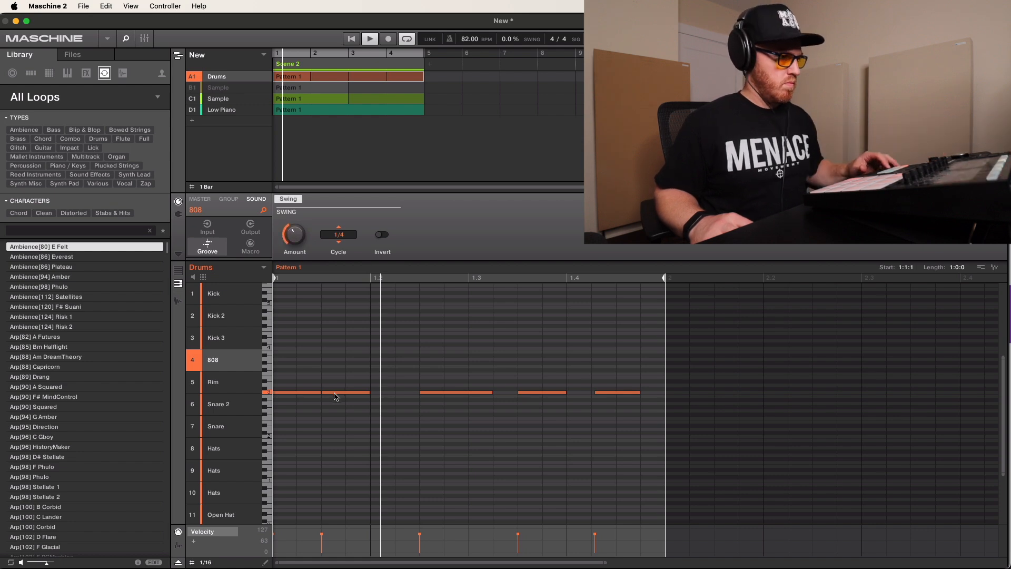
{"action": "key", "text": "space"}
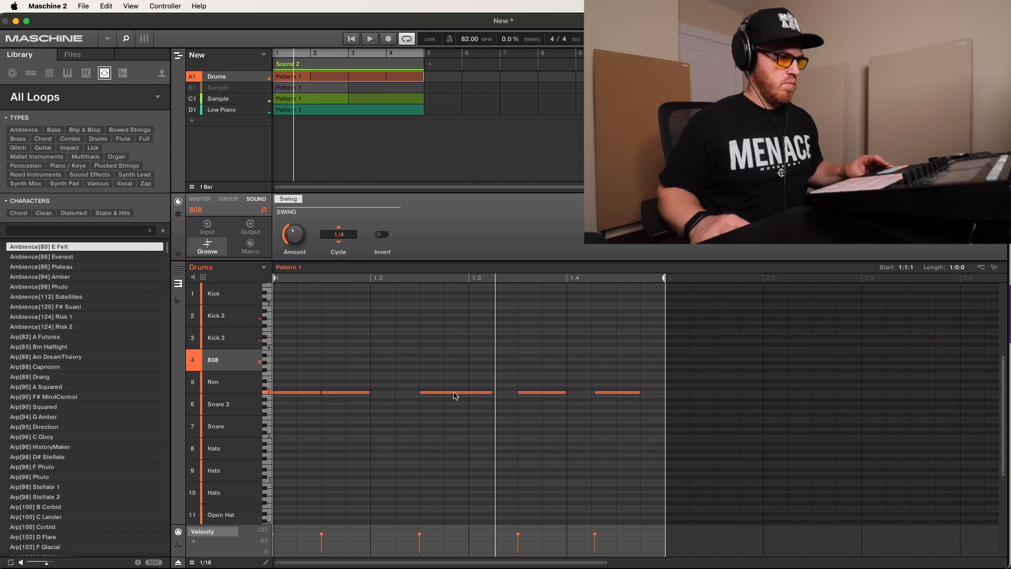
{"action": "left_click_drag", "start_coordinate": [454, 393], "coordinate": [454, 382]}
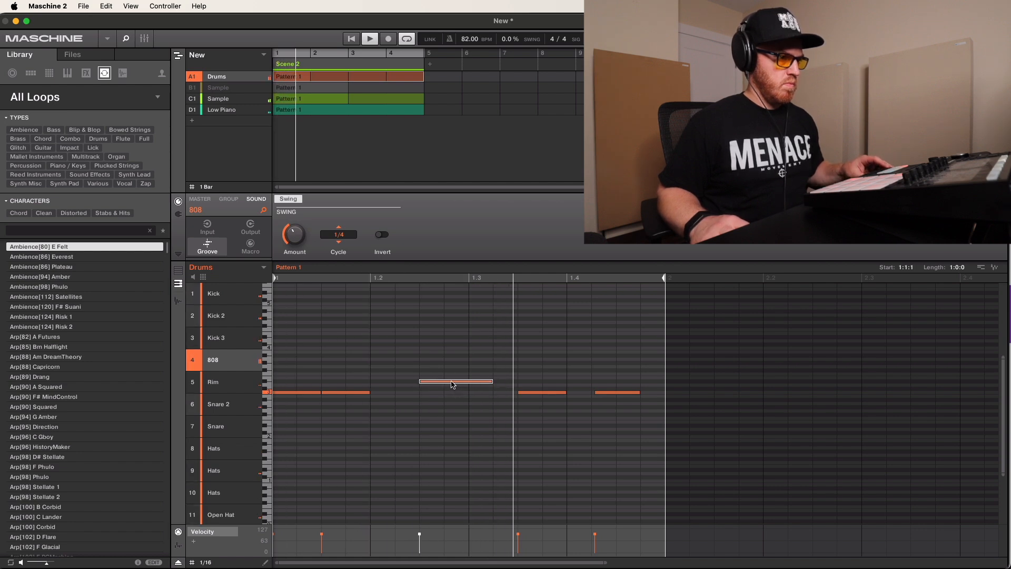
{"action": "key", "text": "space"}
{"action": "left_click_drag", "start_coordinate": [614, 414], "coordinate": [255, 377]}
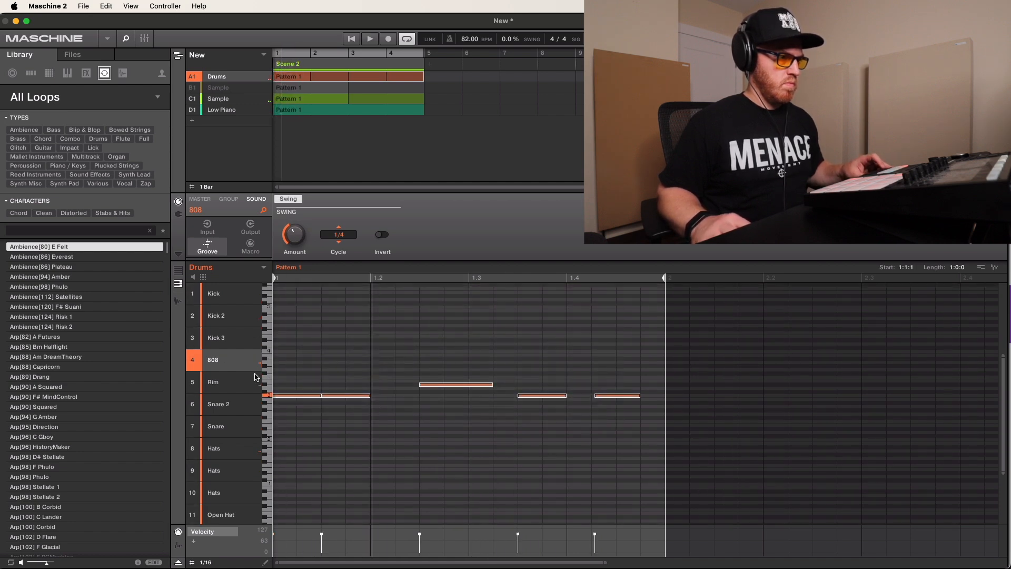
- Play the Drums pattern with its 808 line and examine the 808 notes across the whole pattern
{"action": "left_click_drag", "start_coordinate": [301, 400], "coordinate": [277, 337]}
{"action": "key", "text": "space"}
{"action": "left_click", "coordinate": [335, 362]}
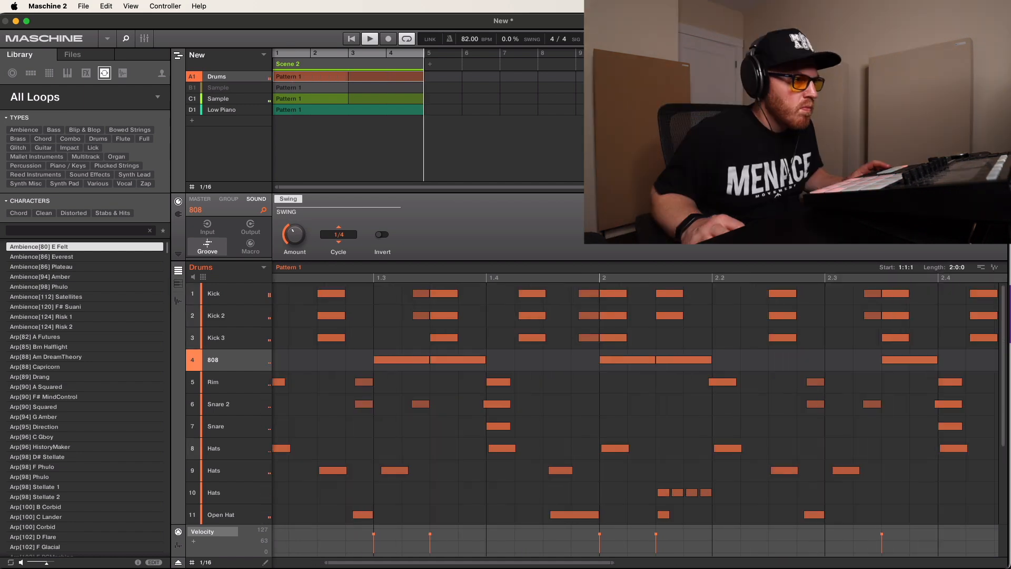
{"action": "left_click_drag", "start_coordinate": [394, 562], "coordinate": [594, 566]}
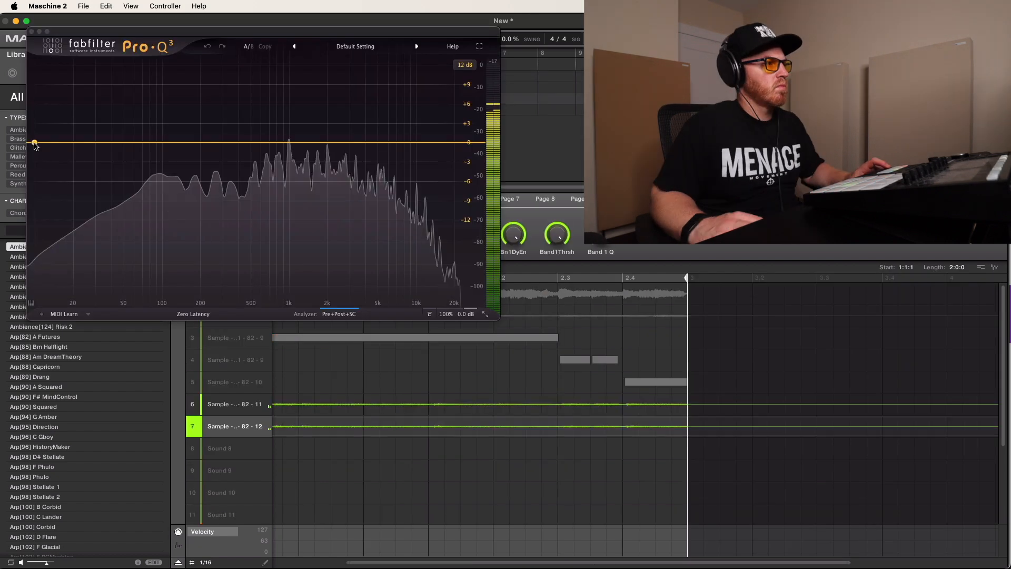
- Add a 12 dB/oct low cut at about 203 Hz to the Sample group in Pro-Q 3, and unmute Drums and Low Piano
{"action": "left_click_drag", "start_coordinate": [32, 142], "coordinate": [202, 149]}
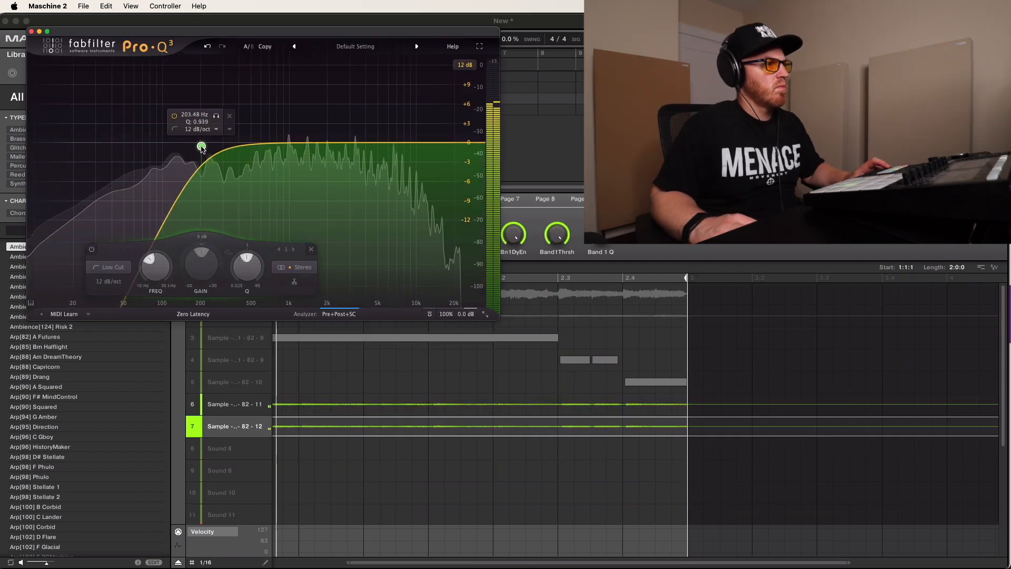
{"action": "left_click", "coordinate": [31, 31]}
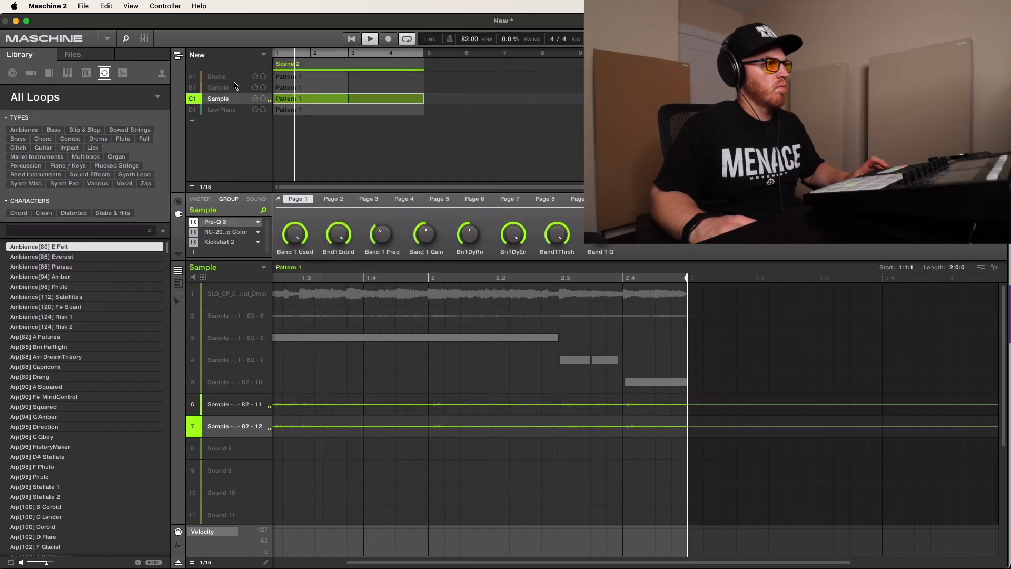
{"action": "left_click", "coordinate": [194, 79]}
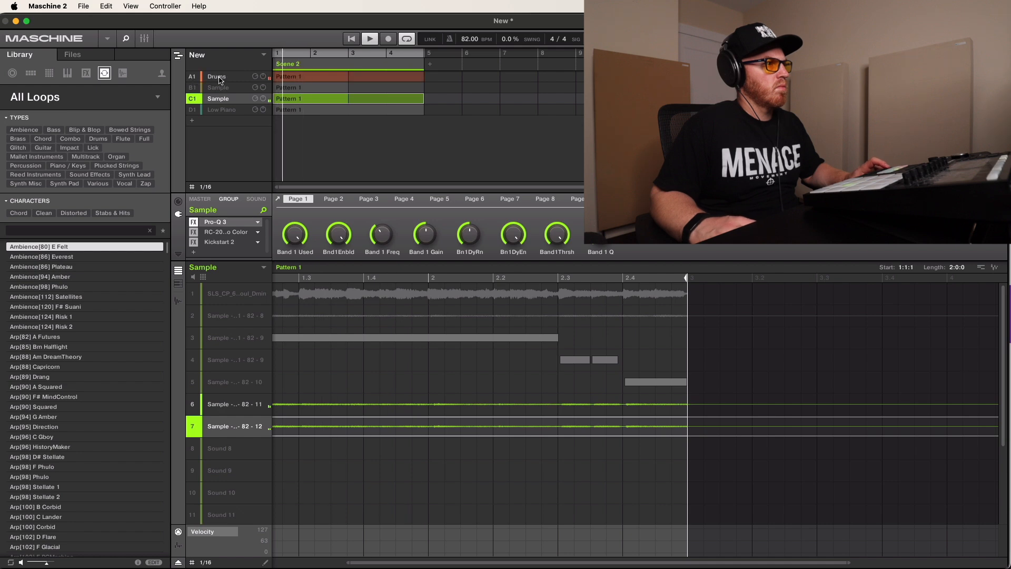
{"action": "left_click", "coordinate": [220, 110]}
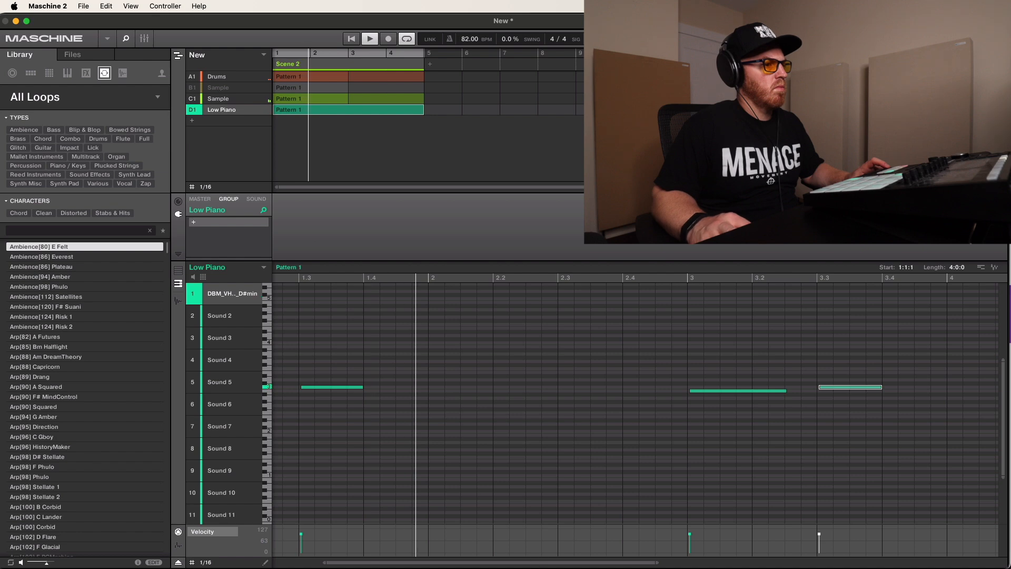
- Replace the Low Piano group's first sound with the C# minor DBM_TC2_124_Low_Piano loop from Splice and play the beat
{"action": "left_click_drag", "start_coordinate": [352, 562], "coordinate": [301, 562]}
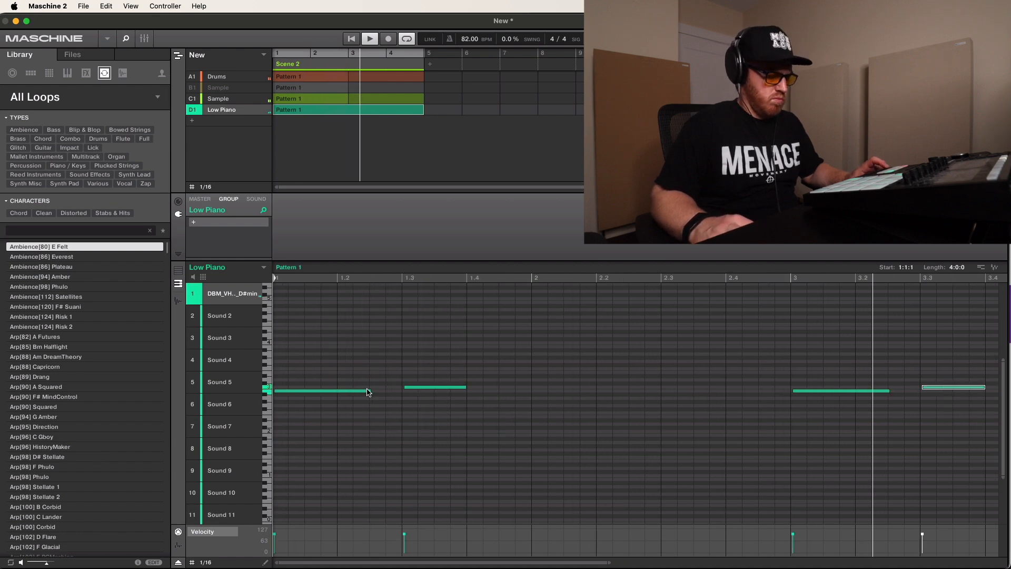
{"action": "left_click", "coordinate": [230, 89]}
{"action": "left_click", "coordinate": [227, 98]}
{"action": "left_click", "coordinate": [218, 77]}
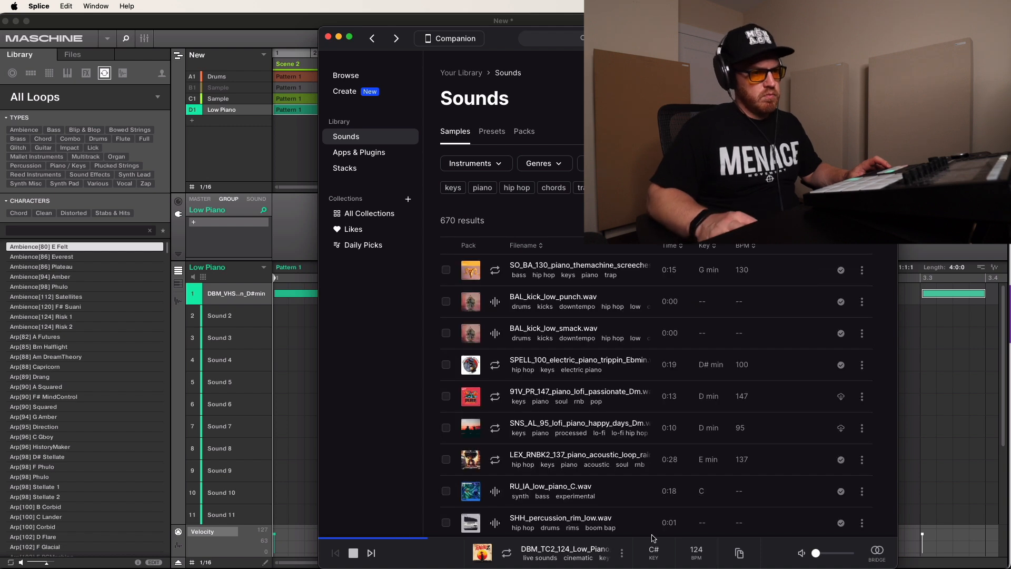
{"action": "left_click_drag", "start_coordinate": [739, 552], "coordinate": [241, 293]}
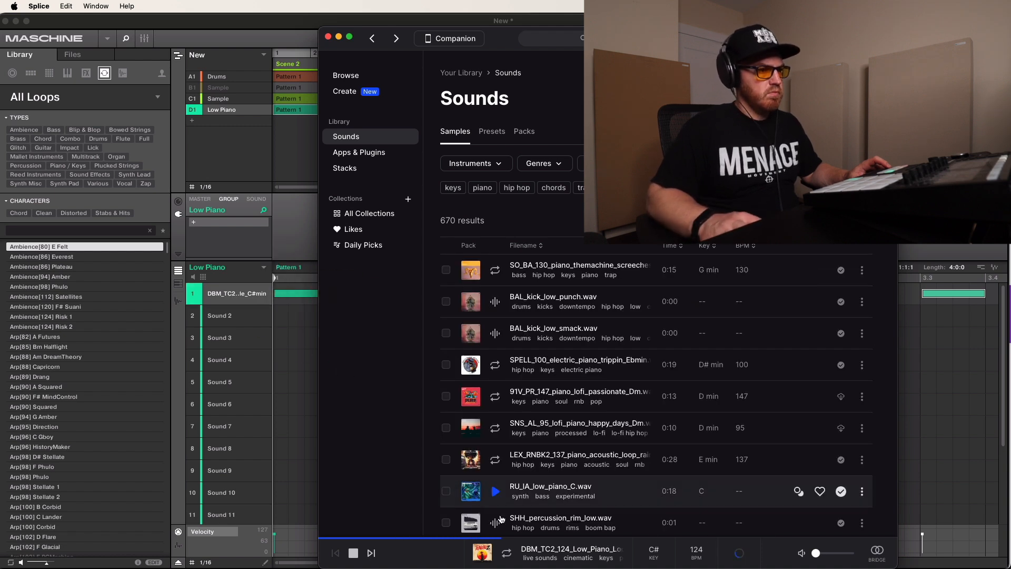
{"action": "left_click", "coordinate": [289, 228]}
{"action": "key", "text": "space"}
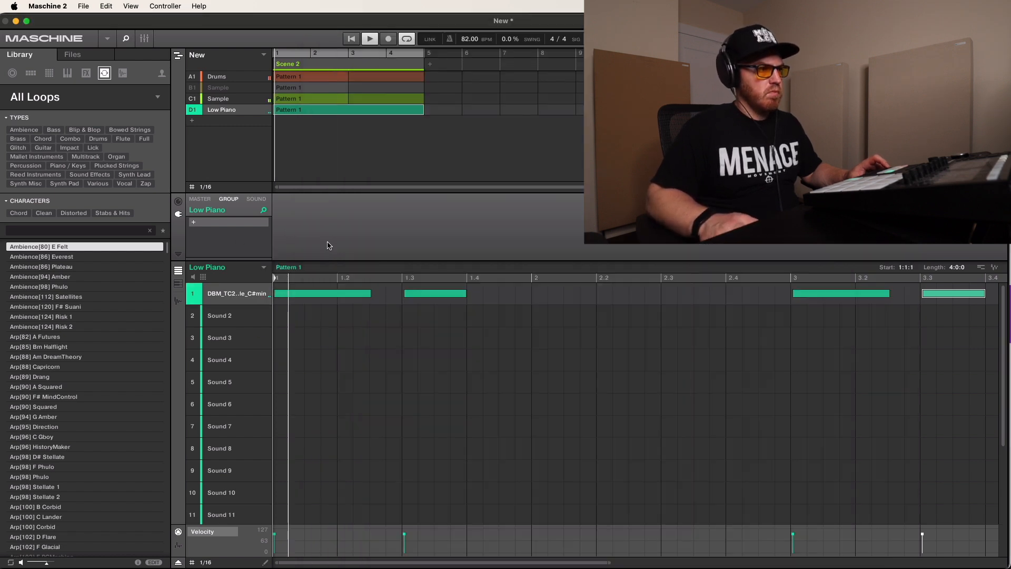
- Raise all the Low Piano notes together by about four semitones and play the beat
{"action": "key", "text": "space"}
{"action": "left_click", "coordinate": [179, 286]}
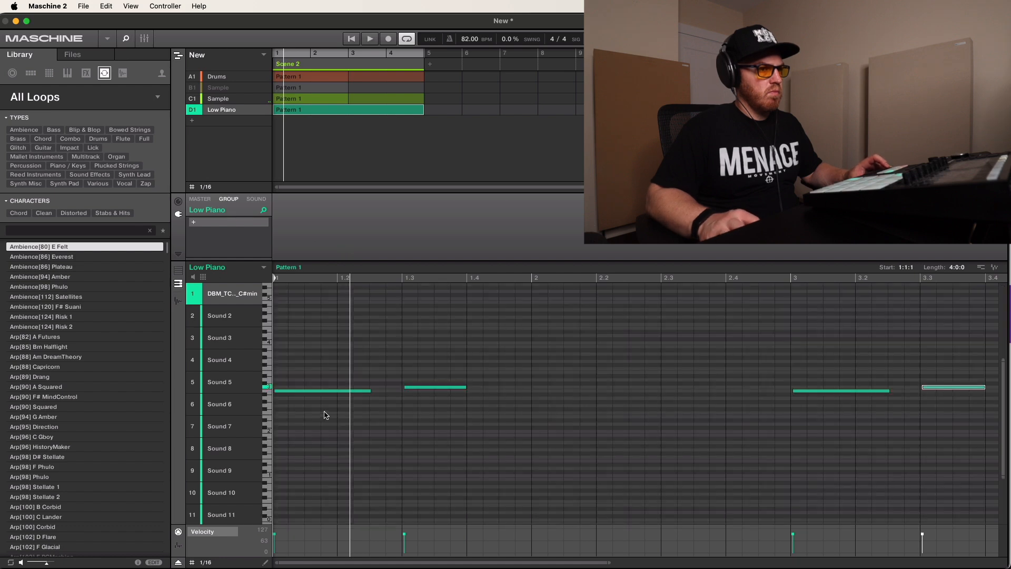
{"action": "scroll", "coordinate": [324, 415], "scroll_direction": "right", "scroll_amount": 3}
{"action": "scroll", "coordinate": [456, 360], "scroll_direction": "down", "scroll_amount": 4}
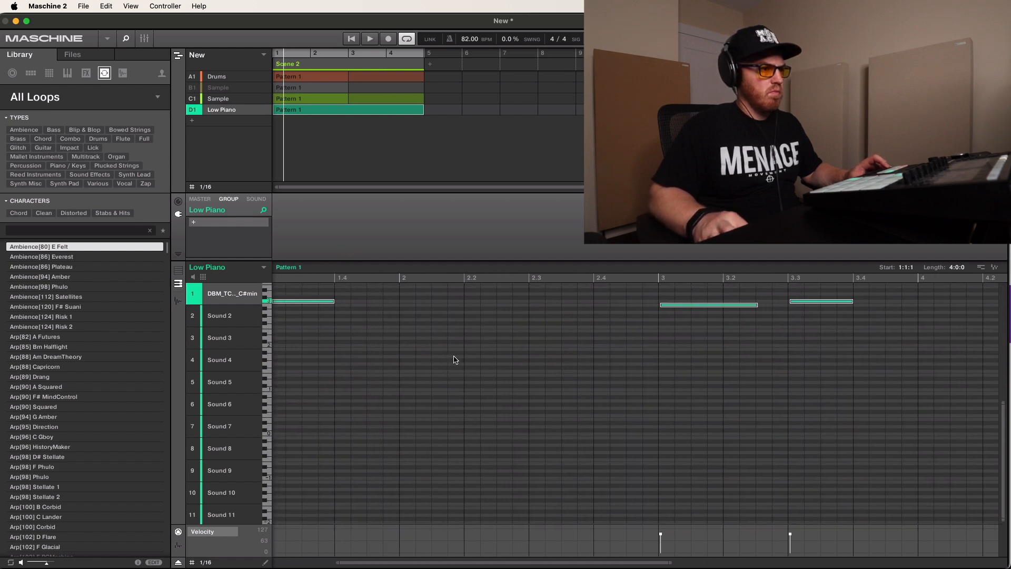
{"action": "scroll", "coordinate": [416, 350], "scroll_direction": "left", "scroll_amount": 4}
{"action": "scroll", "coordinate": [295, 374], "scroll_direction": "up", "scroll_amount": 4}
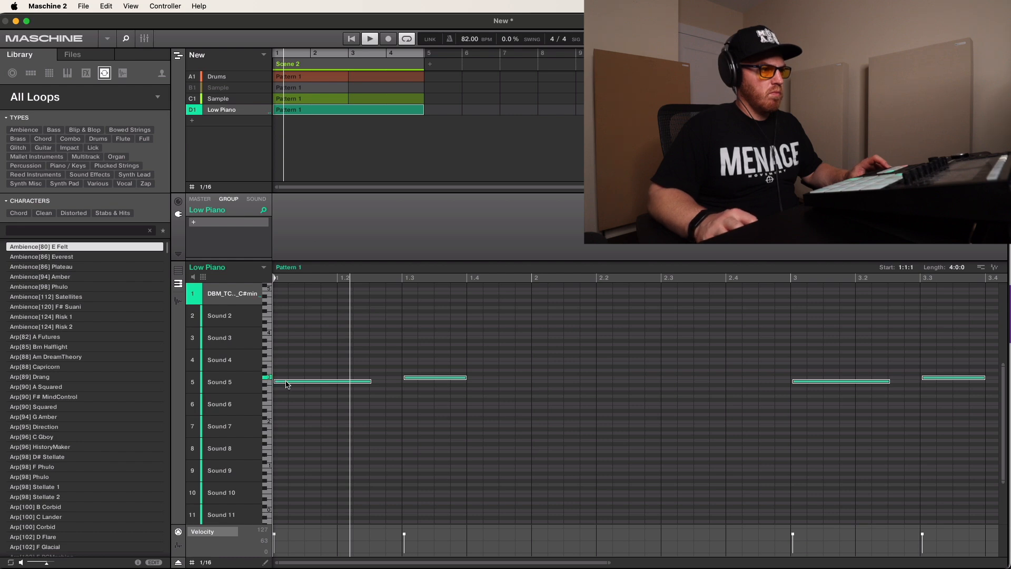
{"action": "left_click_drag", "start_coordinate": [286, 381], "coordinate": [287, 367]}
{"action": "key", "text": "space"}
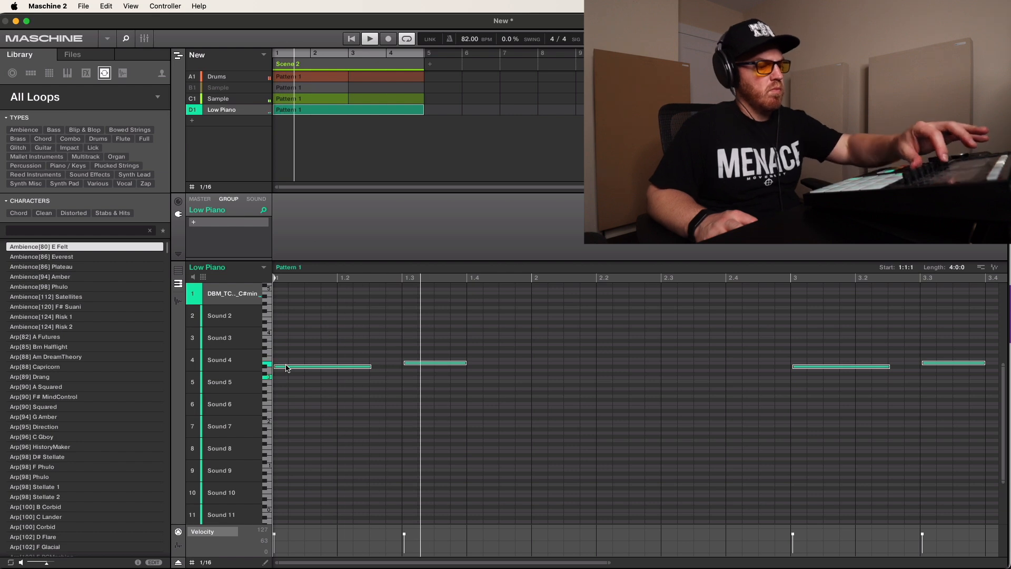
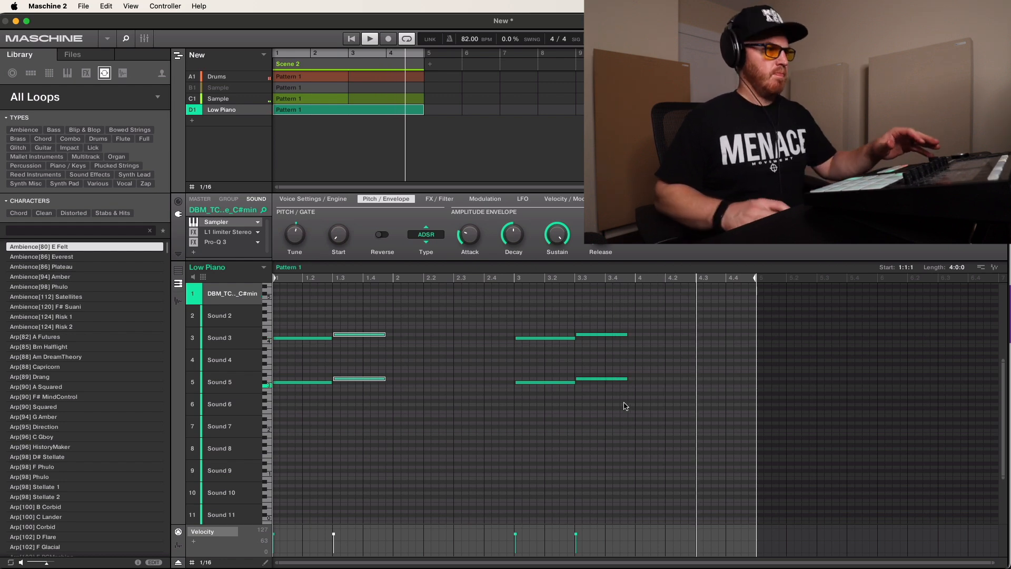
- Set the Low Piano sound's L1 limiter output ceiling to -18 and open its threshold value for editing
{"action": "double_click", "coordinate": [229, 233]}
{"action": "left_click", "coordinate": [139, 135]}
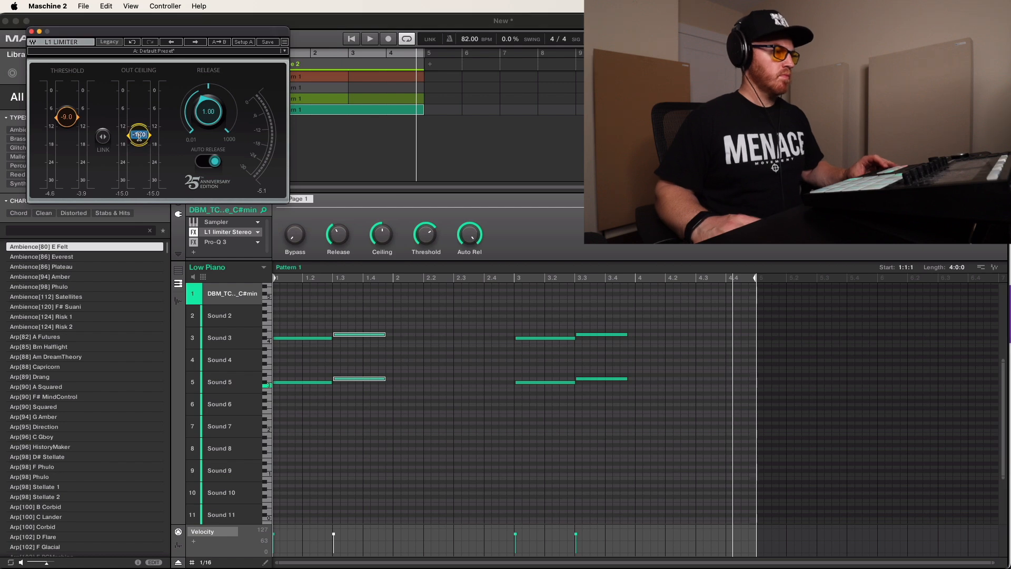
{"action": "type", "text": "-18"}
{"action": "key", "text": "Return"}
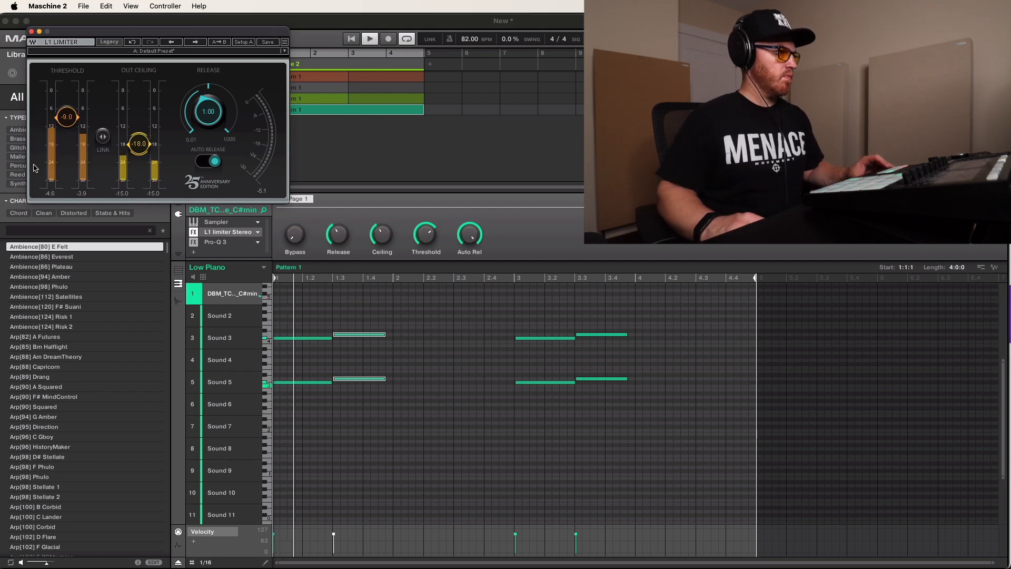
{"action": "left_click", "coordinate": [65, 117]}
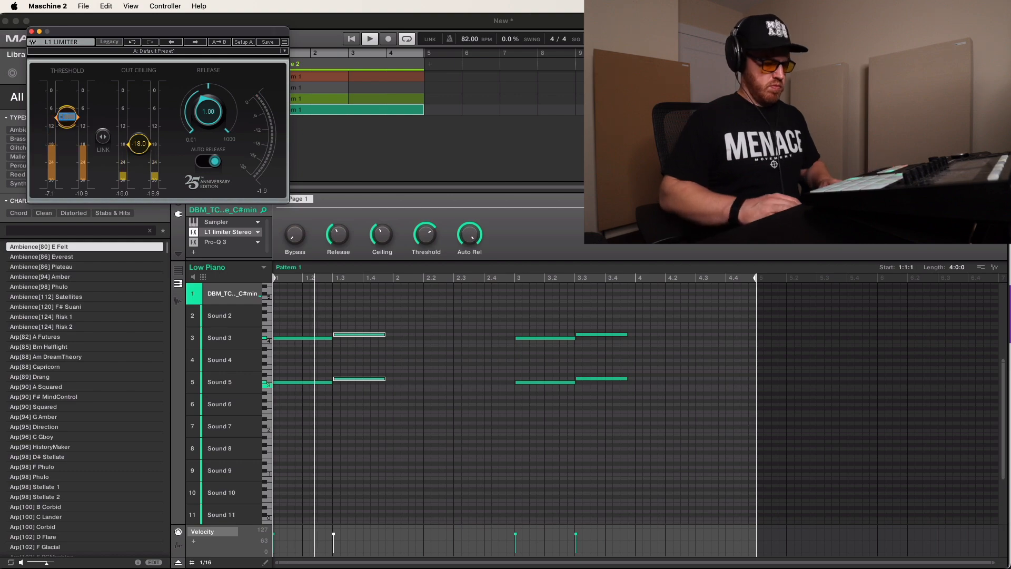
- Load the SO_NC_87_keys_apocalisse loop from Splice into the first sound of Group D1 and set its source length to 16
{"action": "left_click", "coordinate": [326, 103]}
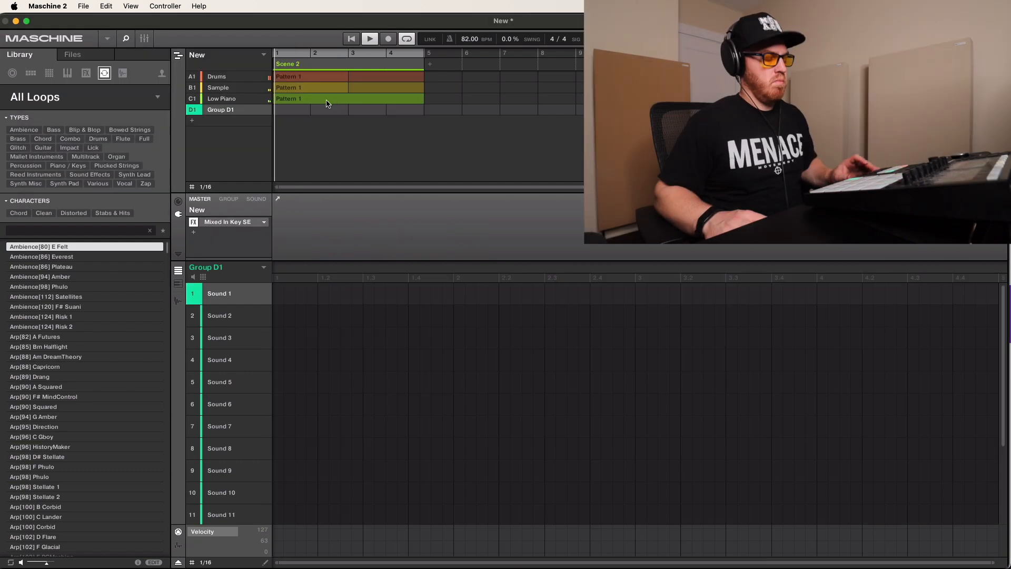
{"action": "key", "text": "super+Tab"}
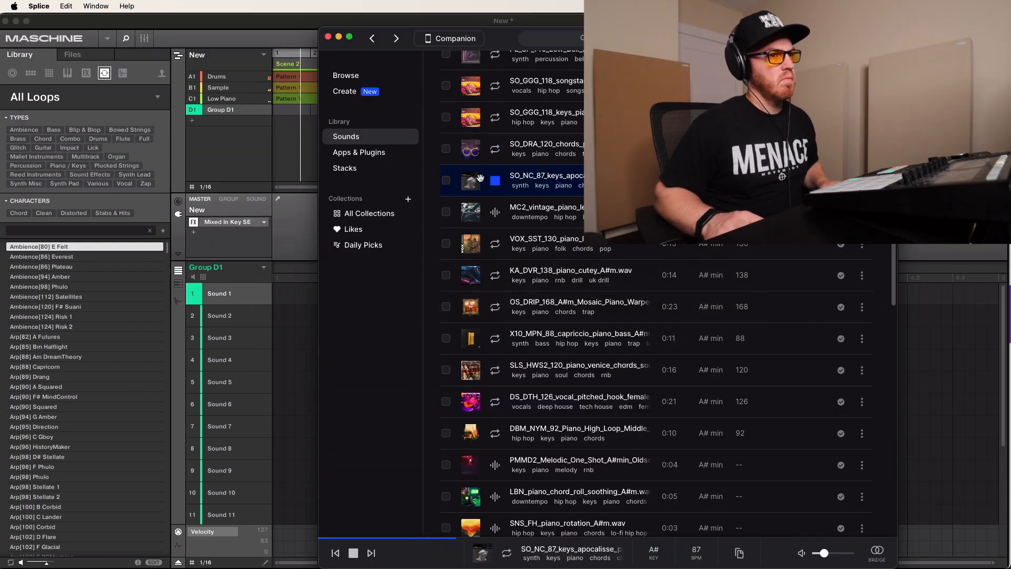
{"action": "left_click_drag", "start_coordinate": [469, 183], "coordinate": [234, 293]}
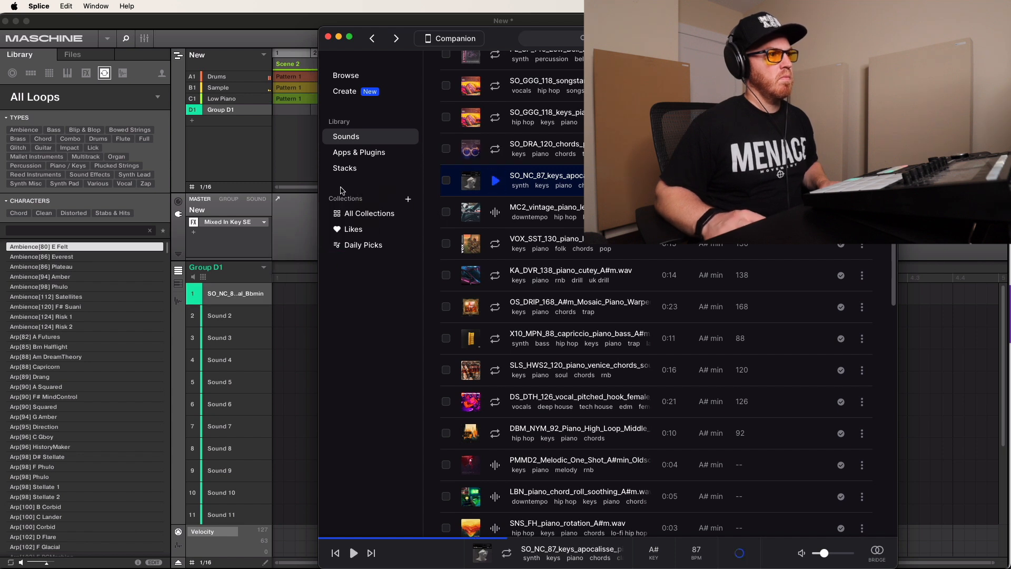
{"action": "left_click", "coordinate": [268, 204]}
{"action": "left_click", "coordinate": [267, 202]}
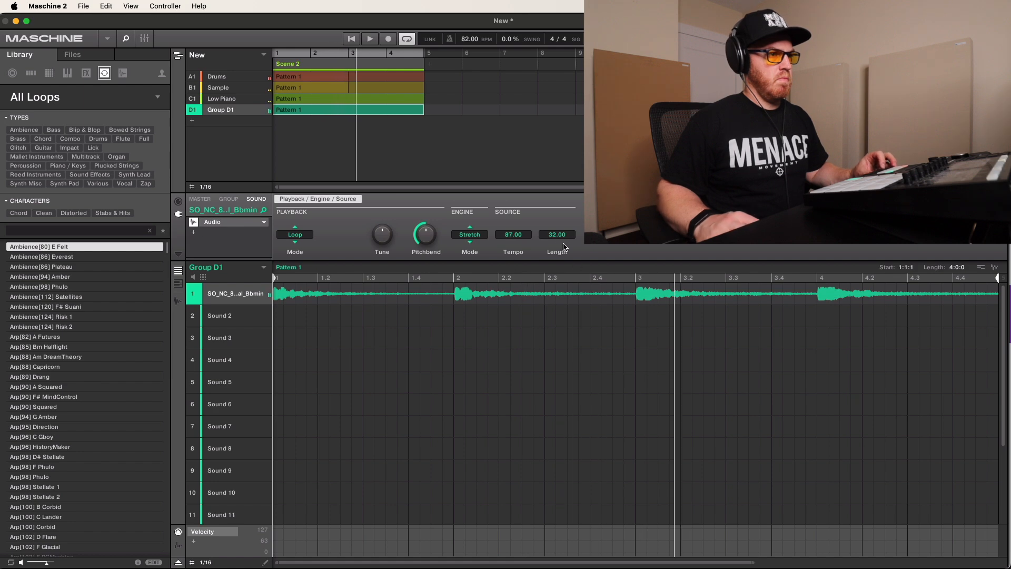
{"action": "type", "text": "6"}
{"action": "key", "text": "Return"}
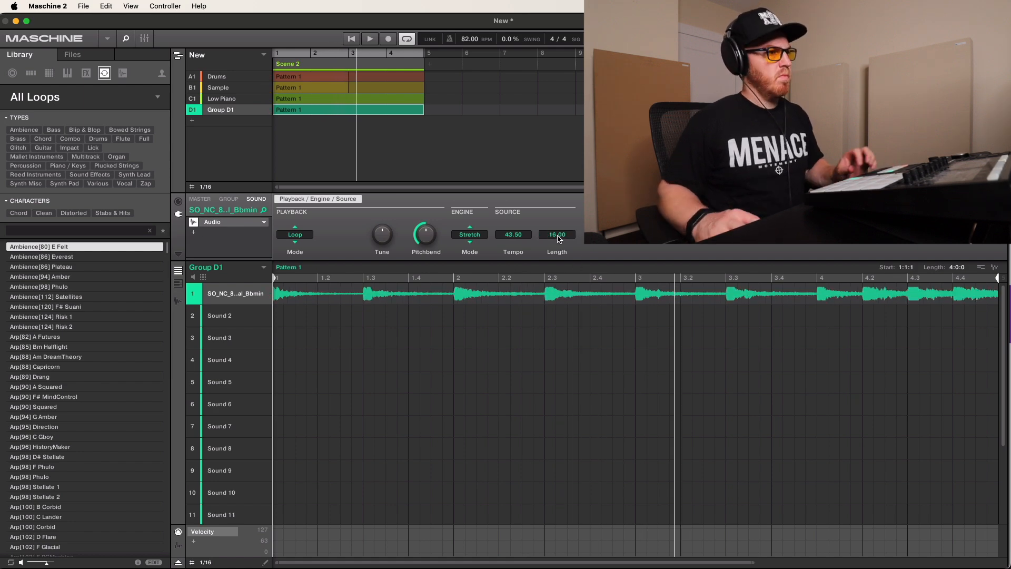
- Insert the Waves L1 limiter (s) Audio Unit after the audio module on the first sound of Group D1
{"action": "left_click", "coordinate": [196, 233]}
{"action": "mouse_move", "coordinate": [232, 261]}
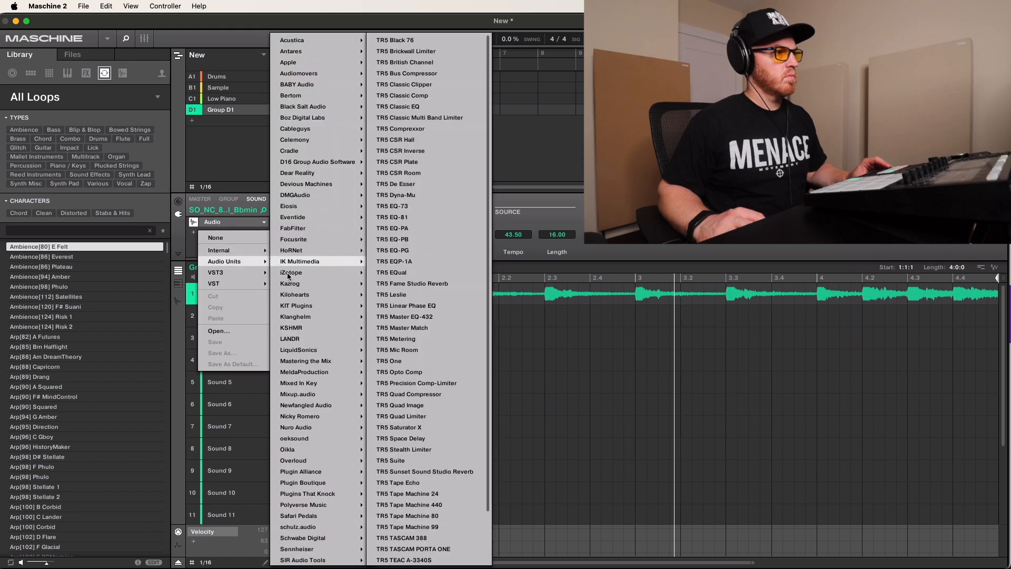
{"action": "mouse_move", "coordinate": [295, 515]}
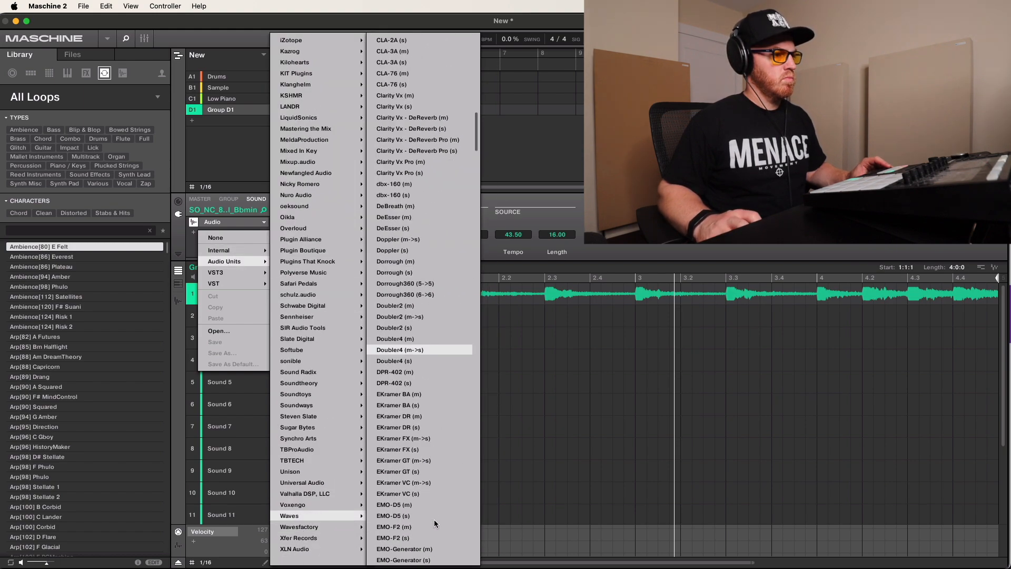
{"action": "scroll", "coordinate": [430, 520], "scroll_direction": "down", "scroll_amount": 10}
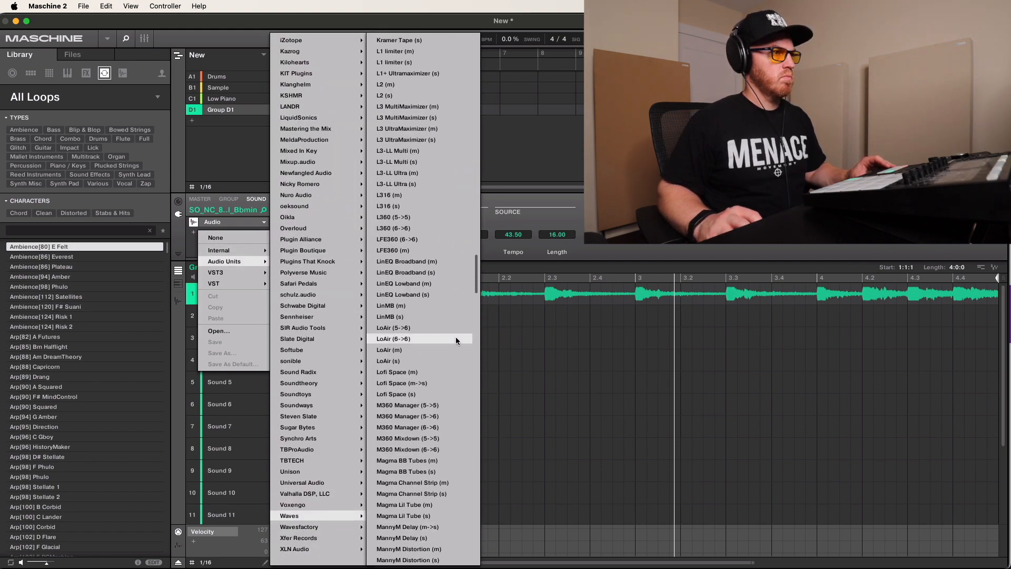
{"action": "left_click", "coordinate": [412, 63]}
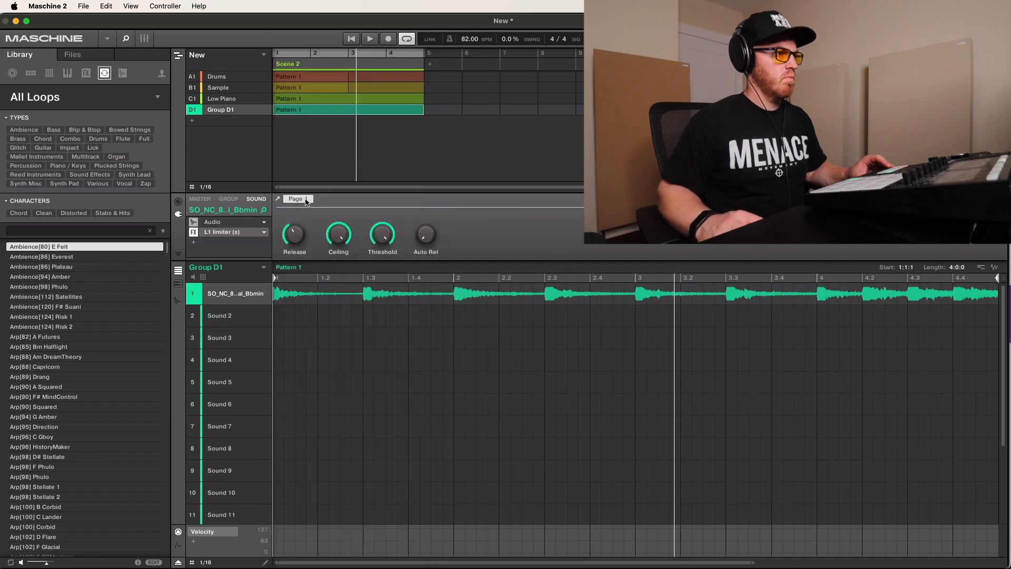
- Set the new L1 limiter's output ceiling to -18 and enable auto release while playing the beat
{"action": "left_click", "coordinate": [245, 235]}
{"action": "left_click", "coordinate": [141, 93]}
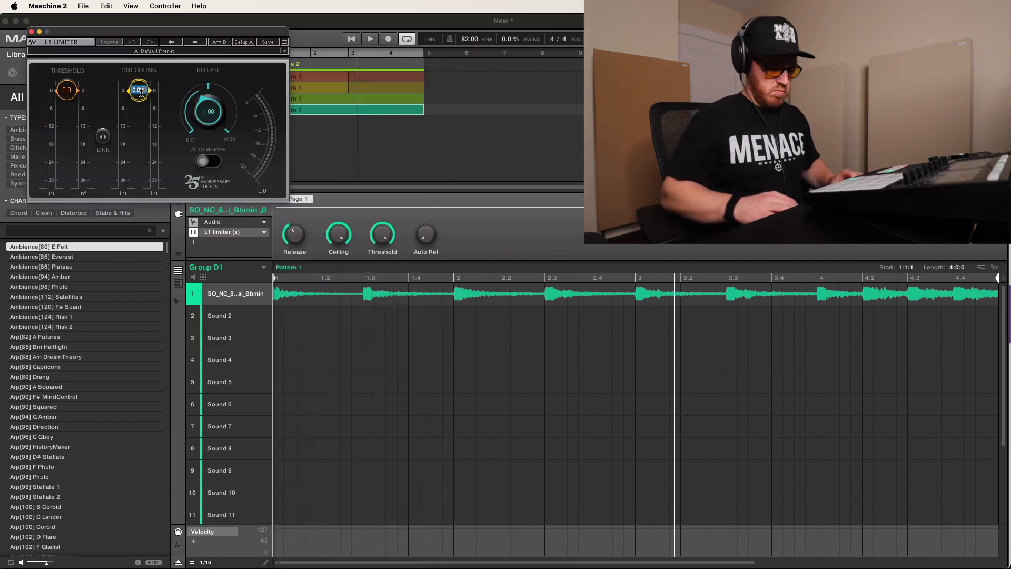
{"action": "key", "text": "space"}
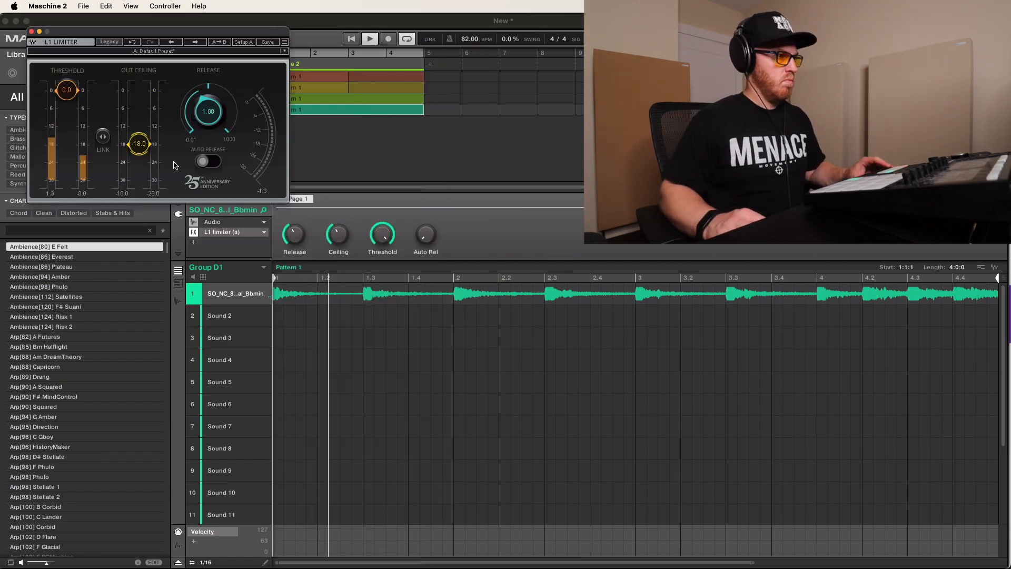
{"action": "left_click", "coordinate": [208, 161]}
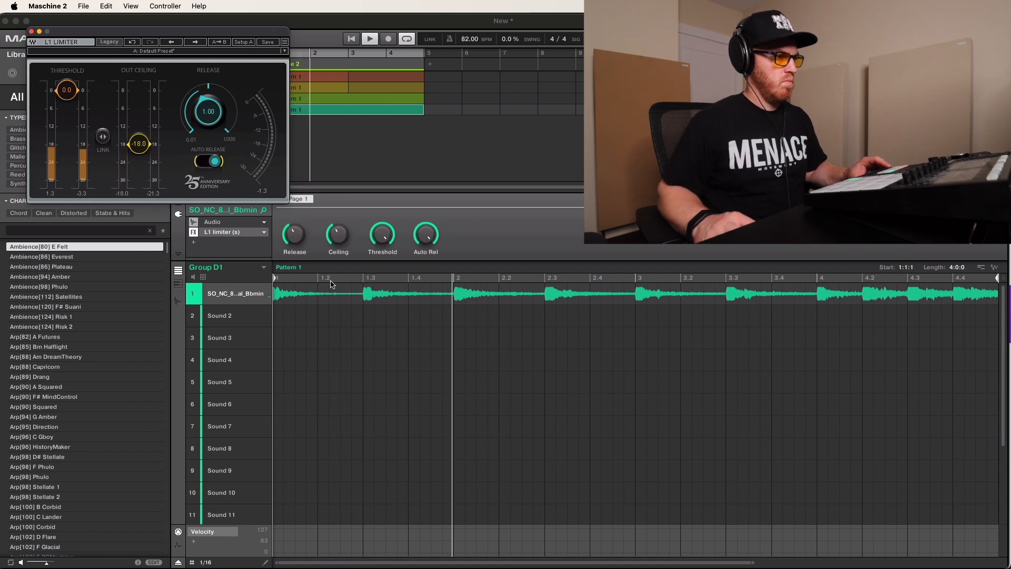
{"action": "key", "text": "space"}
- Audition A# minor samples in Splice and load the MNT_TI_90_sax_alto loop into the second sound of Group D1
{"action": "right_click", "coordinate": [372, 297]}
{"action": "key", "text": "super+Tab"}
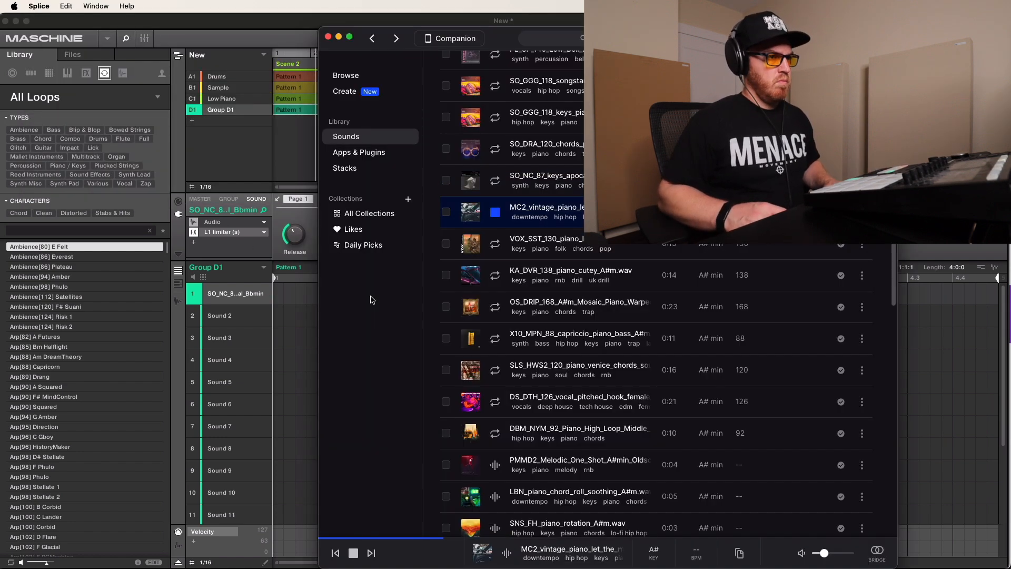
{"action": "key", "text": "Down"}
{"action": "key", "text": "Down"}
{"action": "key", "text": "Down"}
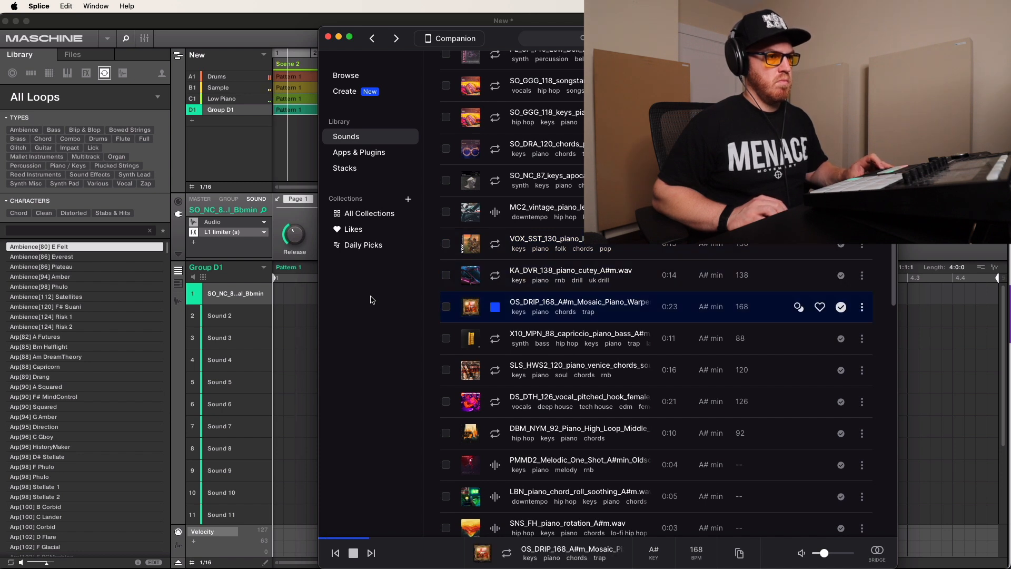
{"action": "key", "text": "Down"}
{"action": "key", "text": "Down"}
{"action": "key", "text": "Down"}
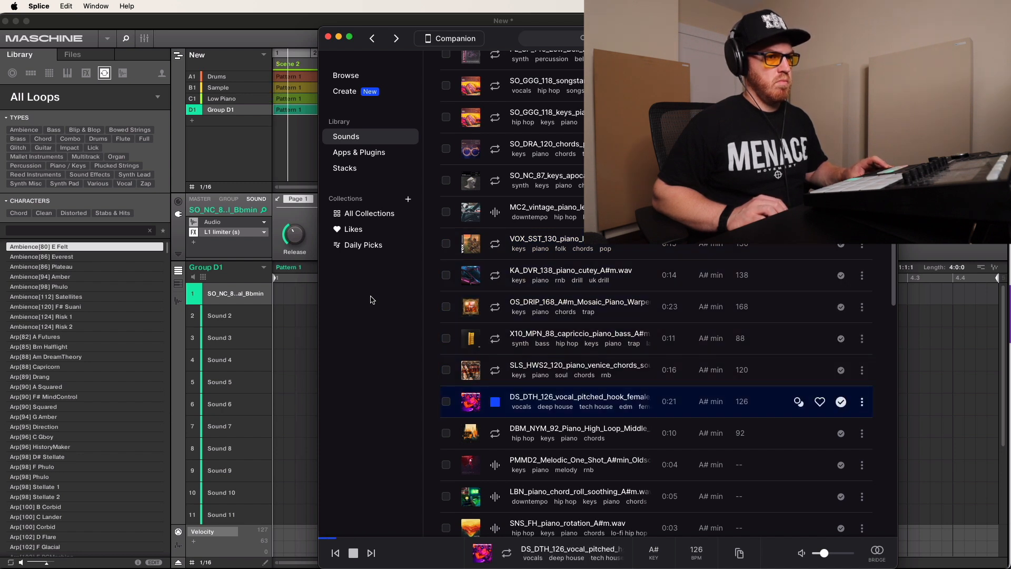
{"action": "key", "text": "Down"}
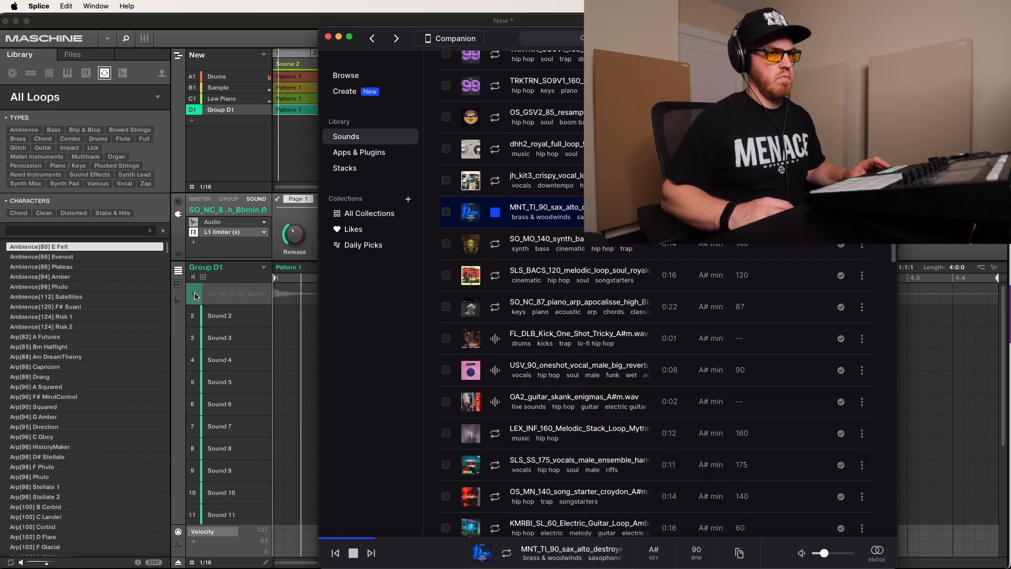
{"action": "left_click_drag", "start_coordinate": [448, 211], "coordinate": [240, 312]}
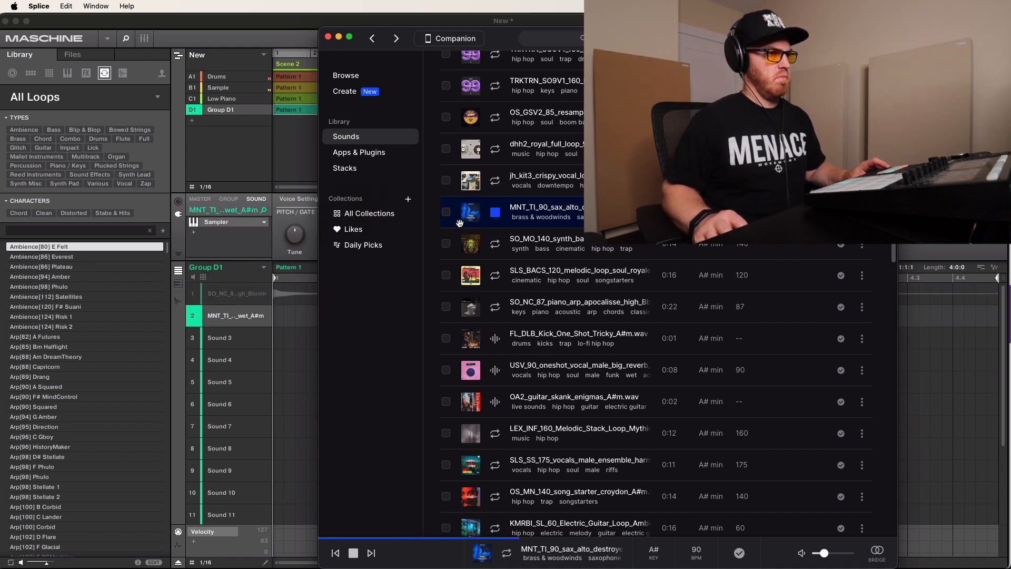
- Load the MNT_TI_90_sax_alto loop into Group D1's first sound and insert the Nicky Romero Kickstart 2 VST3 effect after its L1 limiter
{"action": "left_click_drag", "start_coordinate": [460, 223], "coordinate": [237, 293]}
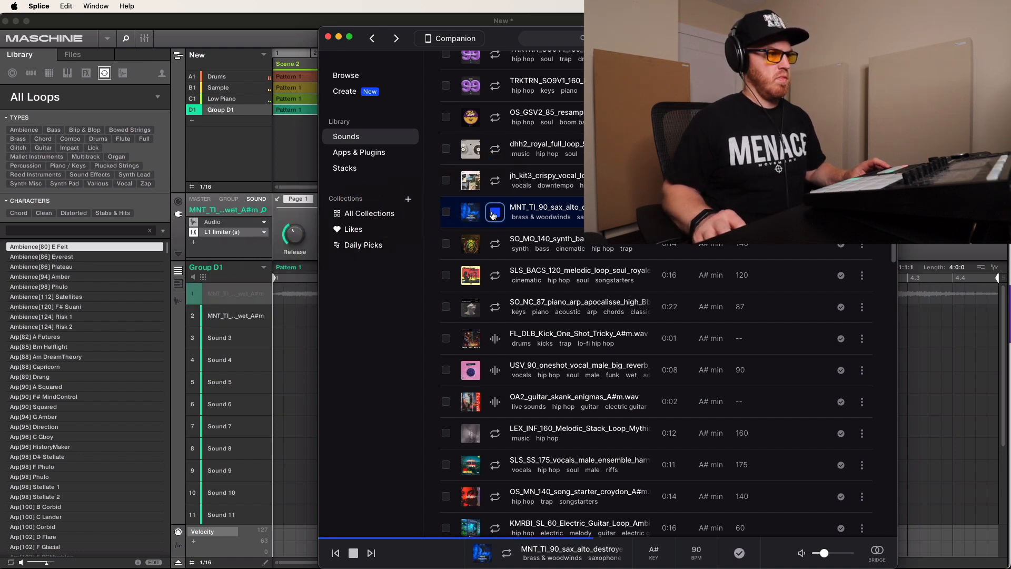
{"action": "left_click", "coordinate": [214, 305]}
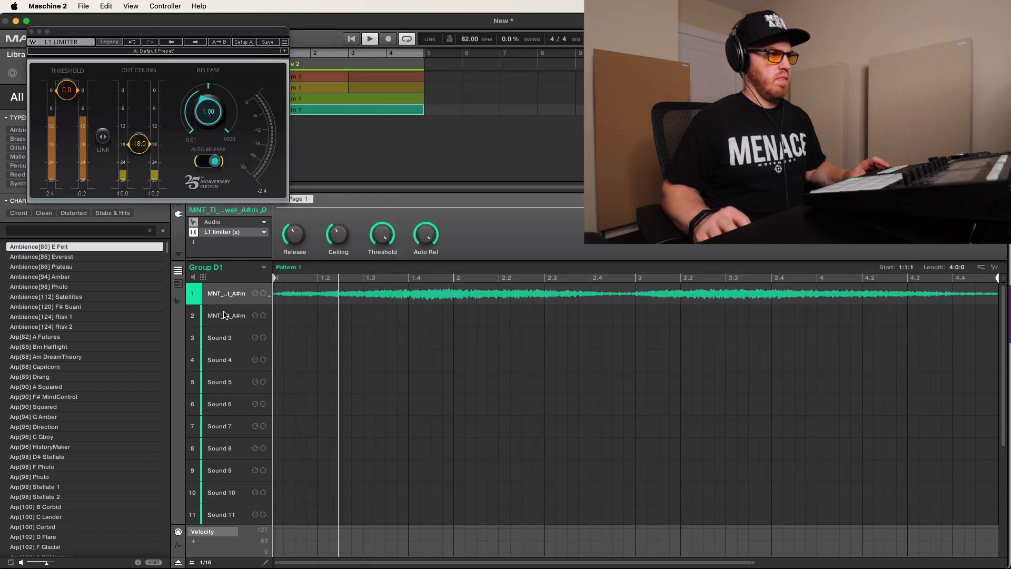
{"action": "left_click", "coordinate": [193, 243]}
{"action": "mouse_move", "coordinate": [220, 279]}
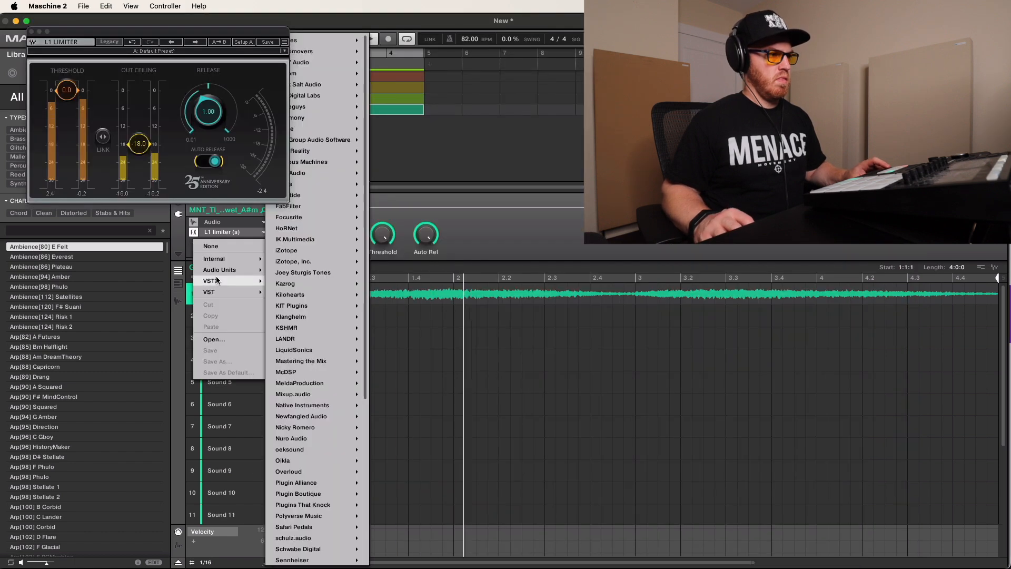
{"action": "mouse_move", "coordinate": [342, 419]}
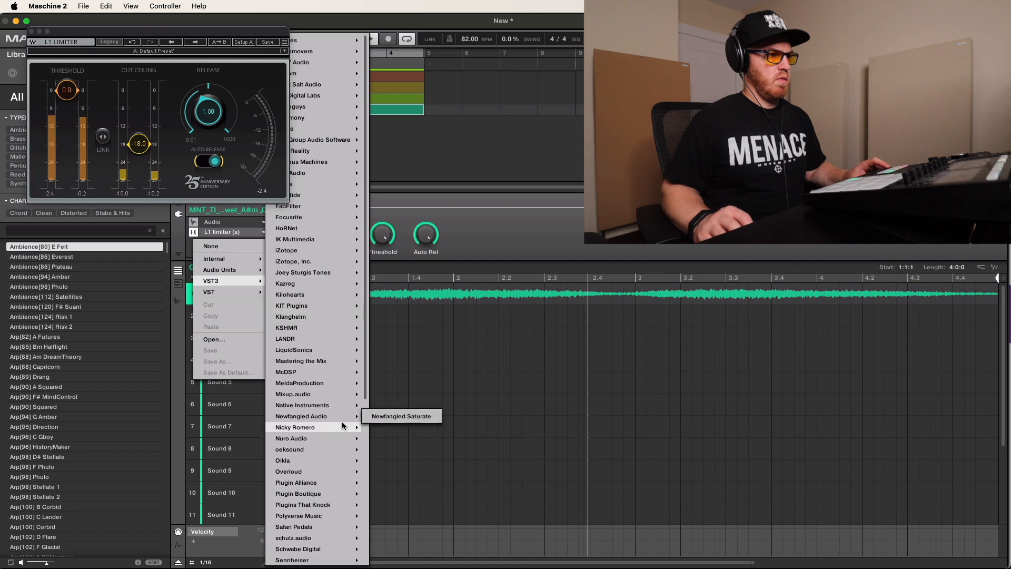
{"action": "left_click", "coordinate": [401, 426]}
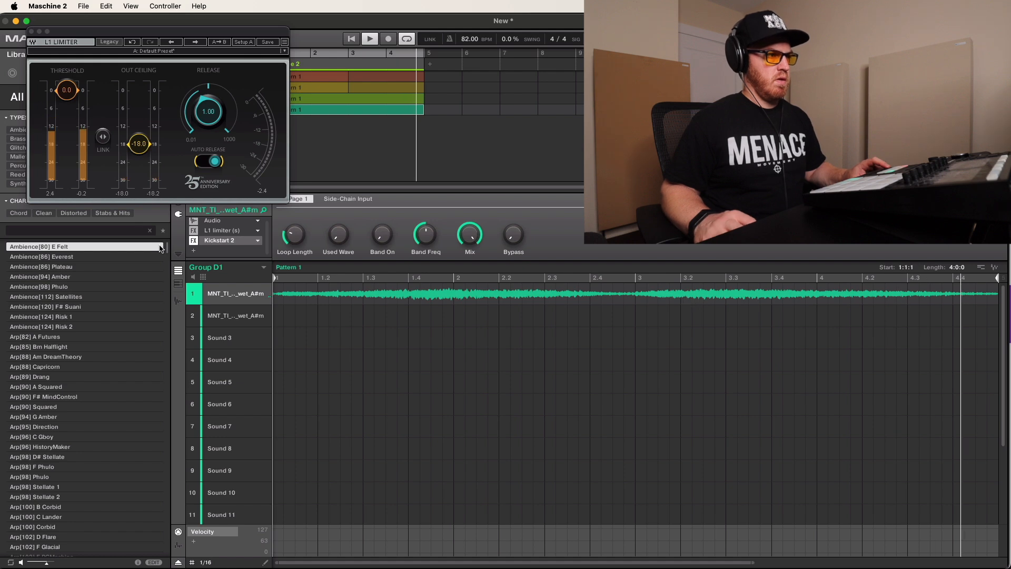
- Set Kickstart 2 on the sax sound to a 1/8 loop length and open the L1 limiter's output ceiling for editing
{"action": "left_click", "coordinate": [210, 240]}
{"action": "left_click", "coordinate": [154, 47]}
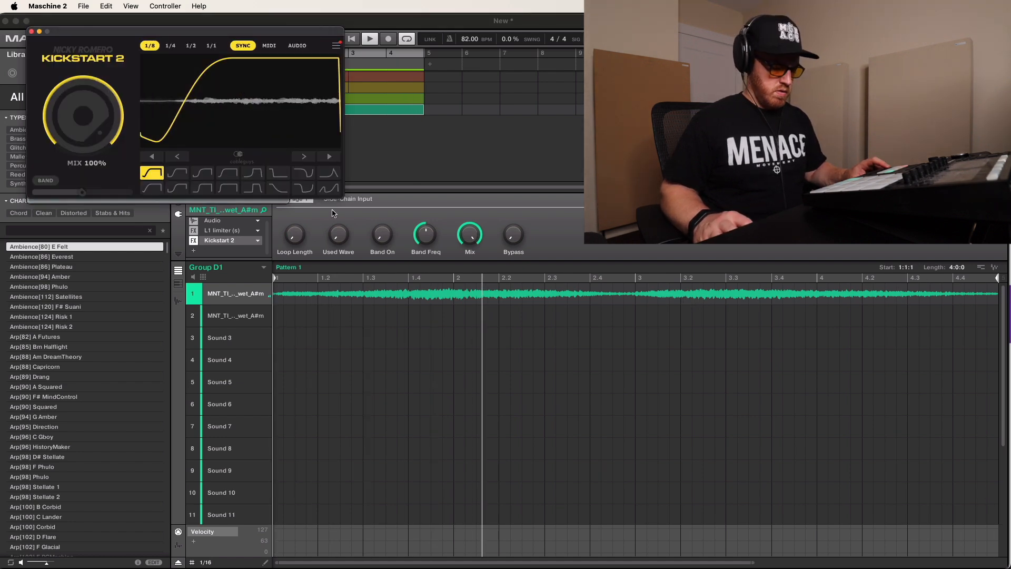
{"action": "left_click", "coordinate": [238, 233]}
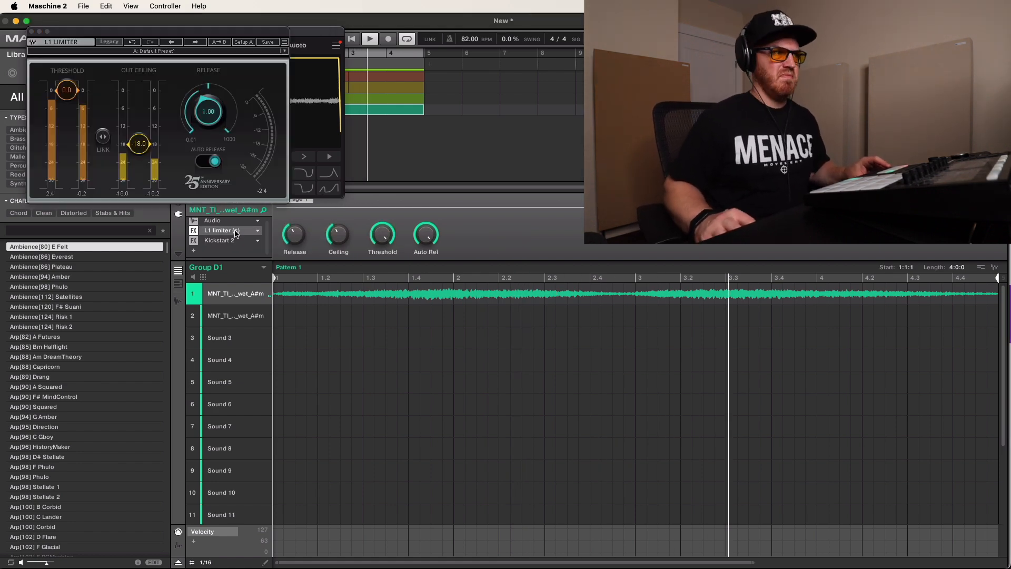
{"action": "left_click", "coordinate": [135, 144]}
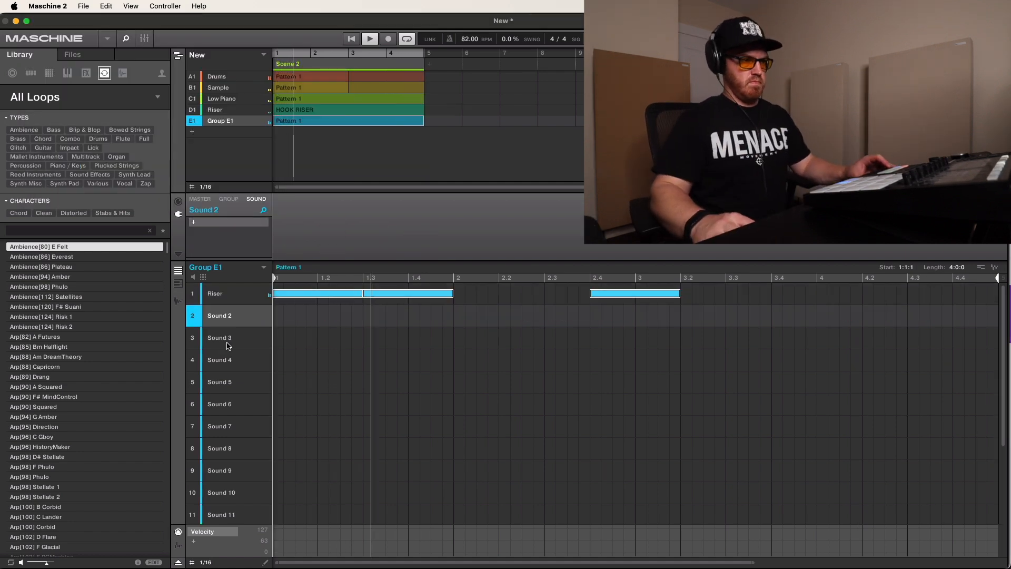
- Rename the first sound of Group E1 from Riser to Brass
{"action": "left_click", "coordinate": [230, 298]}
{"action": "double_click", "coordinate": [229, 295]}
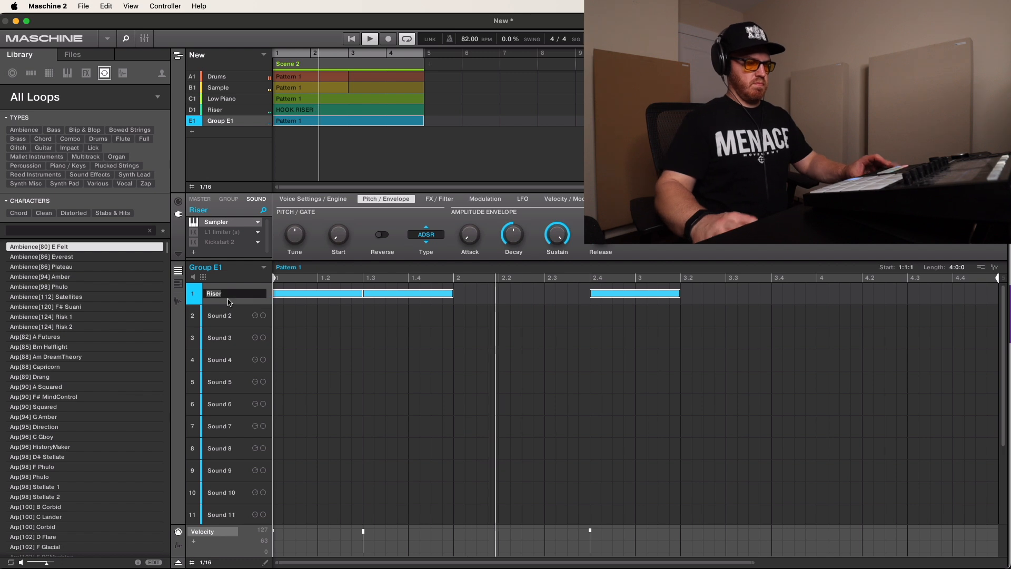
{"action": "type", "text": "BRAS"}
{"action": "key", "text": "BackSpace"}
{"action": "key", "text": "BackSpace"}
{"action": "key", "text": "BackSpace"}
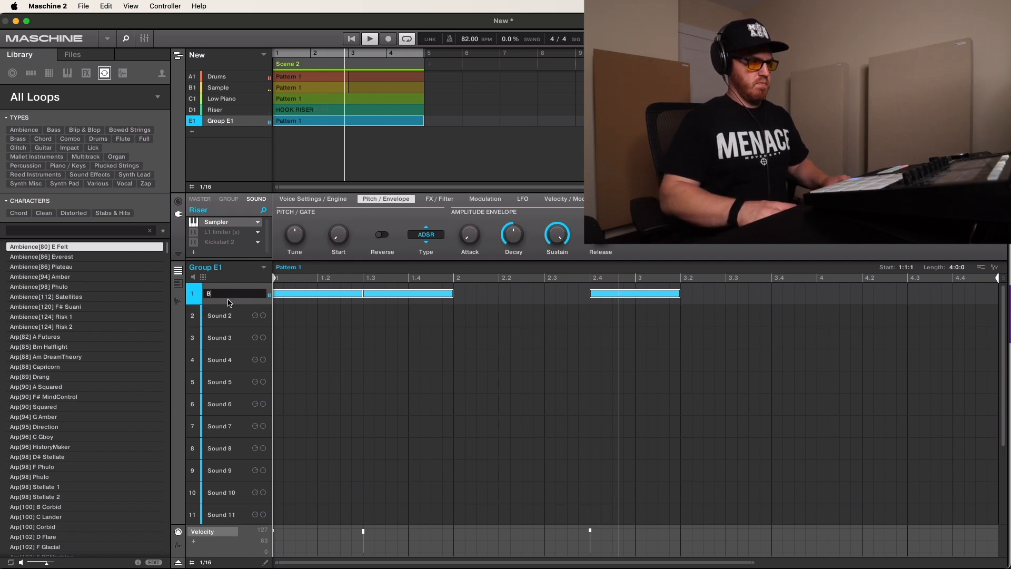
{"action": "type", "text": "rass"}
{"action": "key", "text": "Return"}
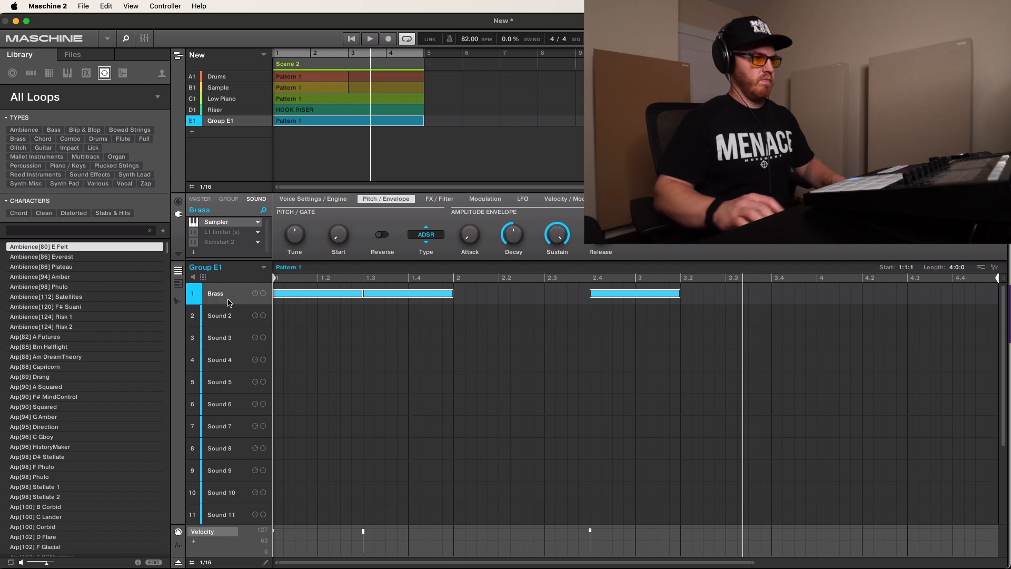
- Open the L1 limiter on the Brass sound and set its output ceiling to -18
{"action": "left_click", "coordinate": [206, 233]}
{"action": "left_click", "coordinate": [204, 235]}
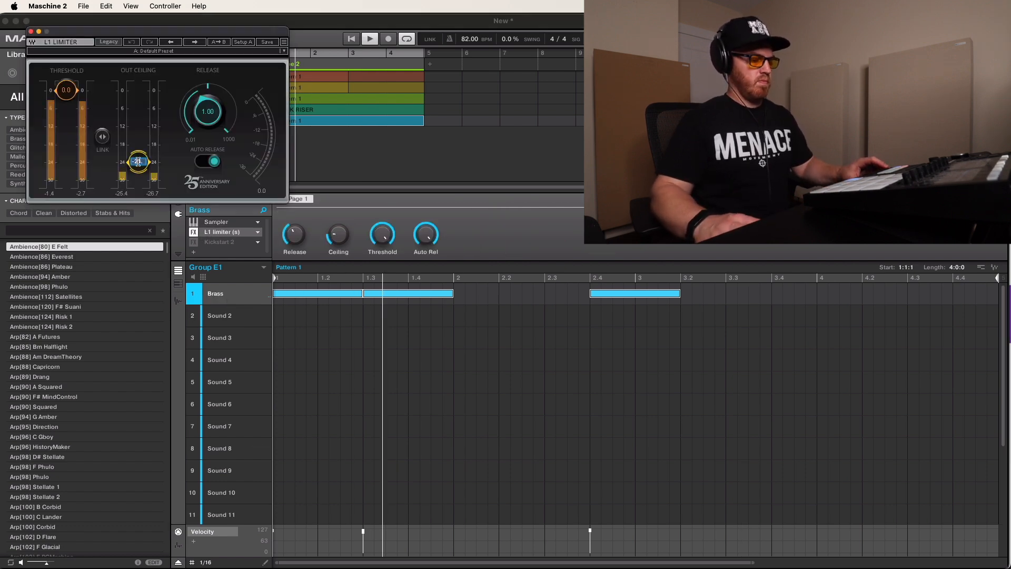
{"action": "left_click_drag", "start_coordinate": [141, 166], "coordinate": [139, 144]}
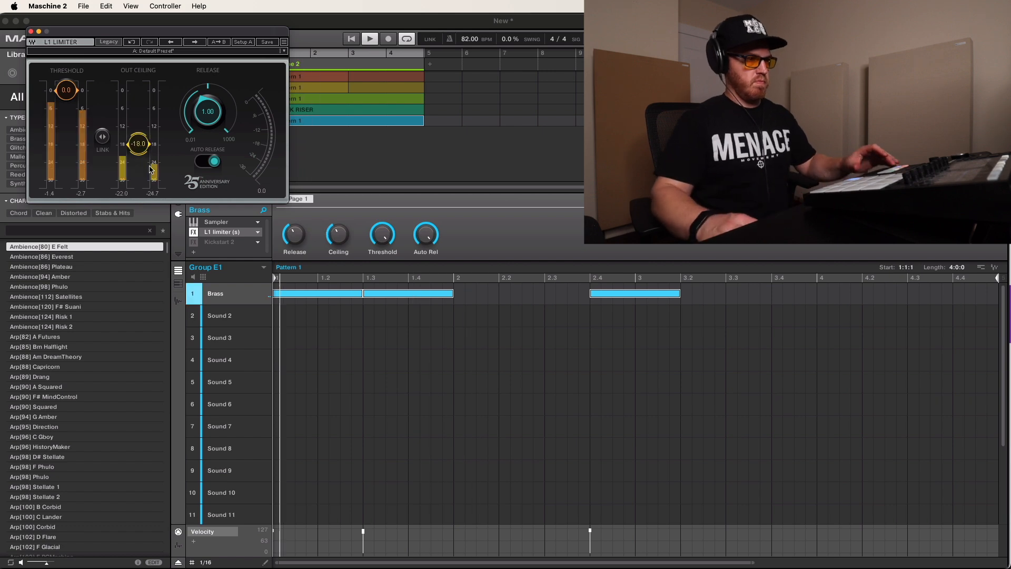
{"action": "left_click", "coordinate": [689, 355]}
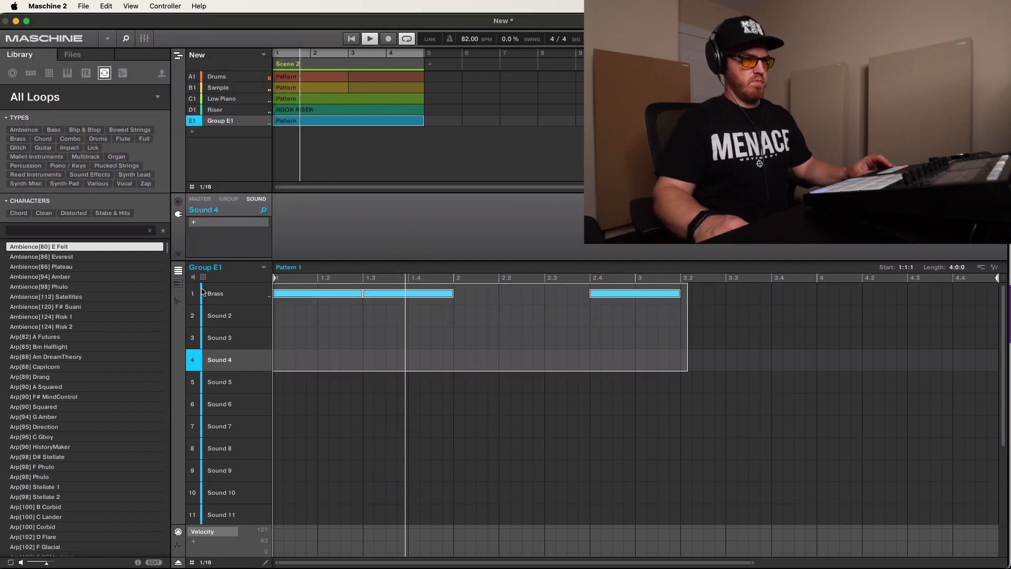
{"action": "left_click", "coordinate": [226, 290]}
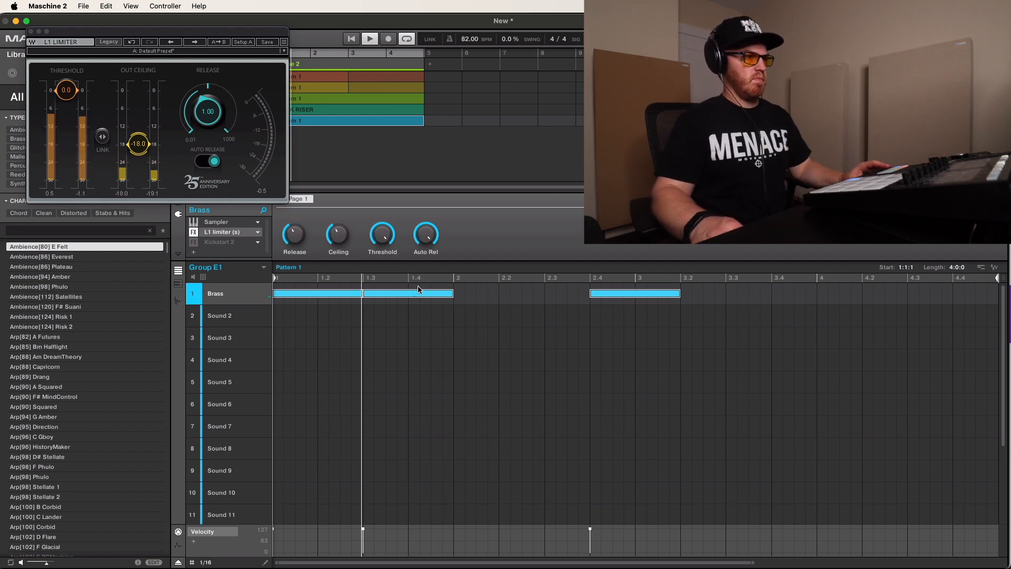
- Raise the Brass sound's L1 limiter output ceiling to -15
{"action": "double_click", "coordinate": [138, 144]}
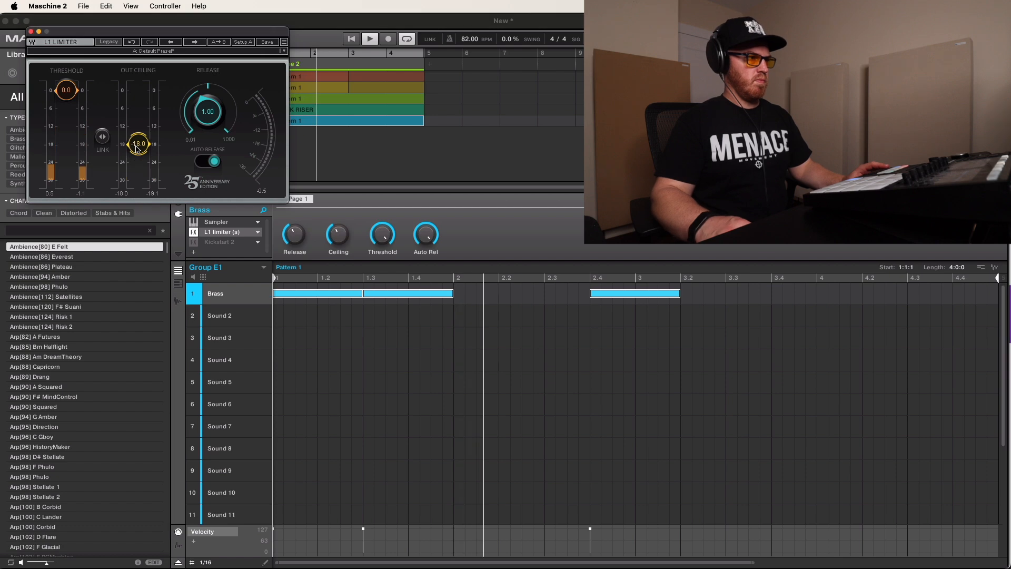
{"action": "type", "text": "-15"}
{"action": "key", "text": "Return"}
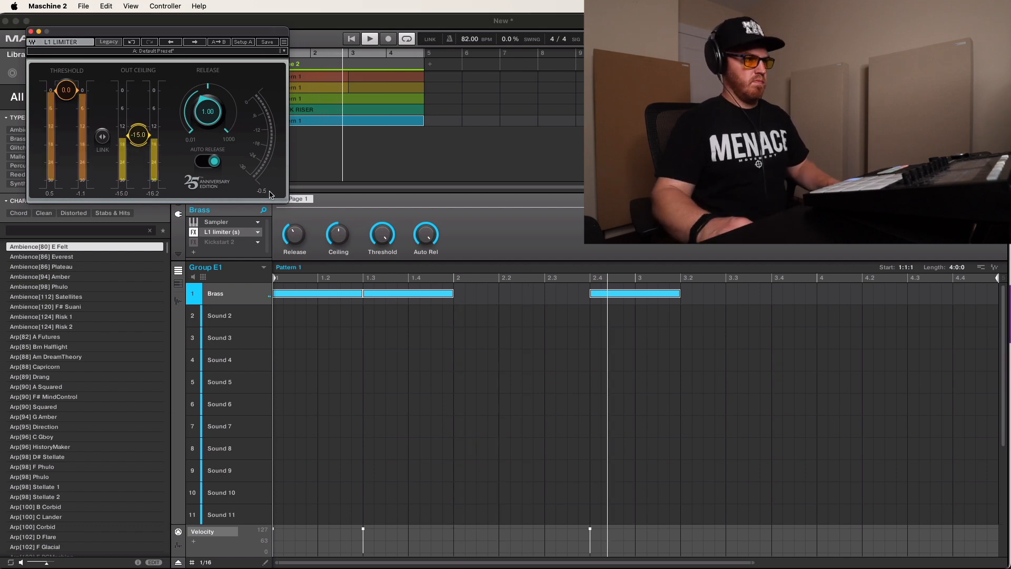
- Shorten the three Brass notes to one beat each and duplicate them into the second half of the pattern from bar 3
{"action": "left_click", "coordinate": [453, 291]}
{"action": "left_click_drag", "start_coordinate": [453, 291], "coordinate": [412, 294]}
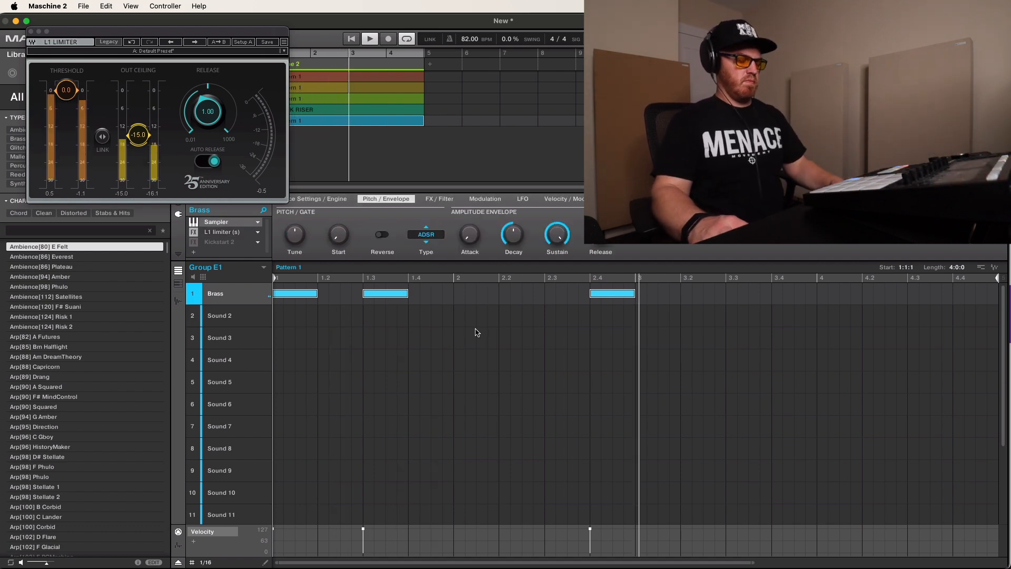
{"action": "left_click_drag", "start_coordinate": [659, 327], "coordinate": [653, 297]}
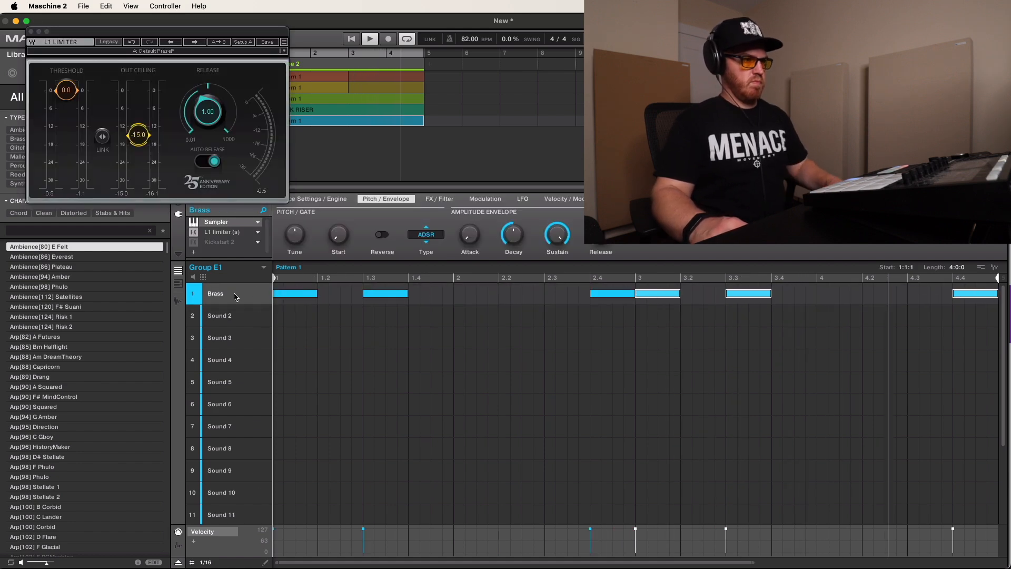
- Close the limiter window and toggle the Kickstart 2 effect on the Brass sound
{"action": "left_click", "coordinate": [31, 31]}
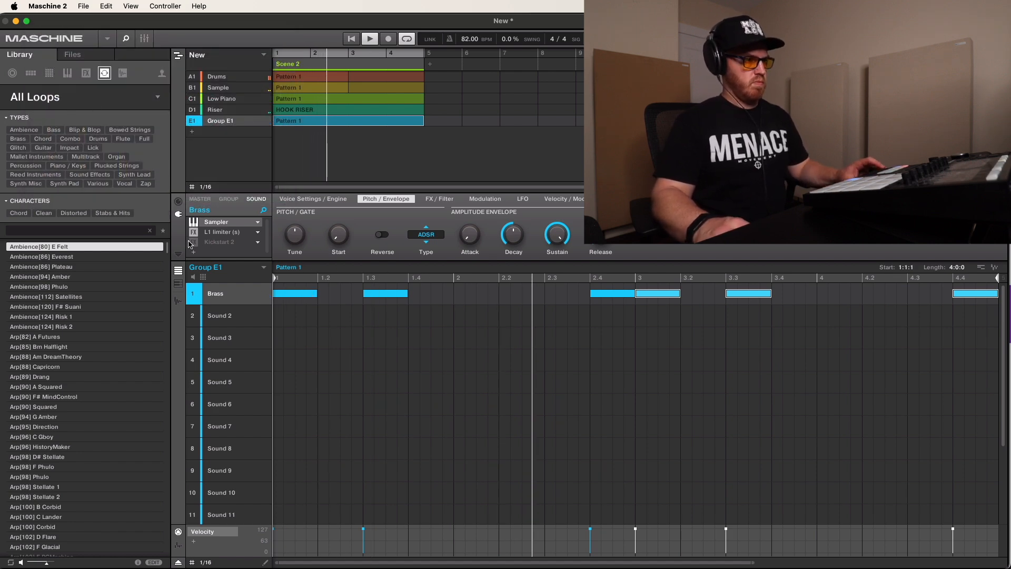
{"action": "left_click", "coordinate": [210, 242]}
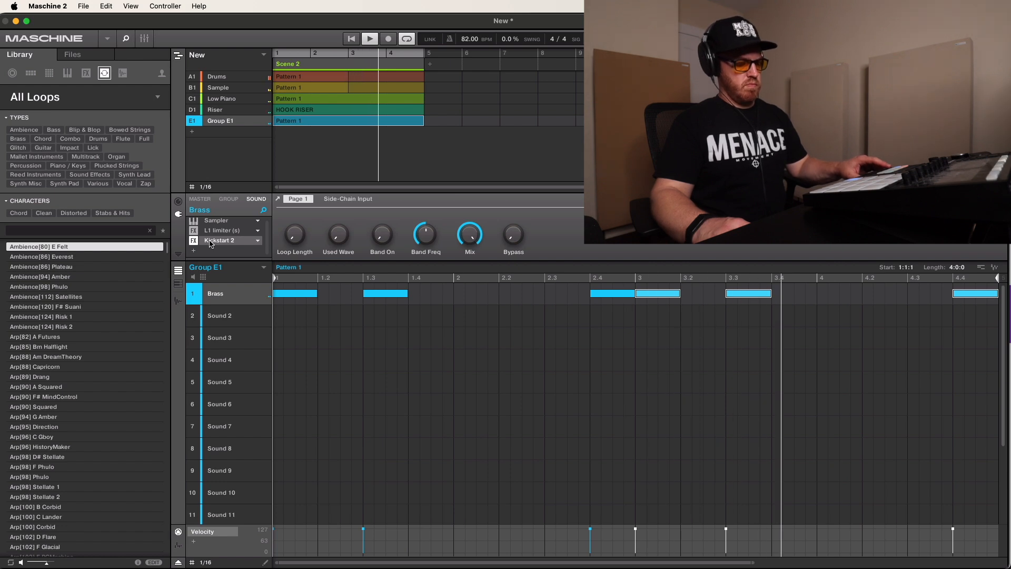
{"action": "left_click", "coordinate": [194, 241]}
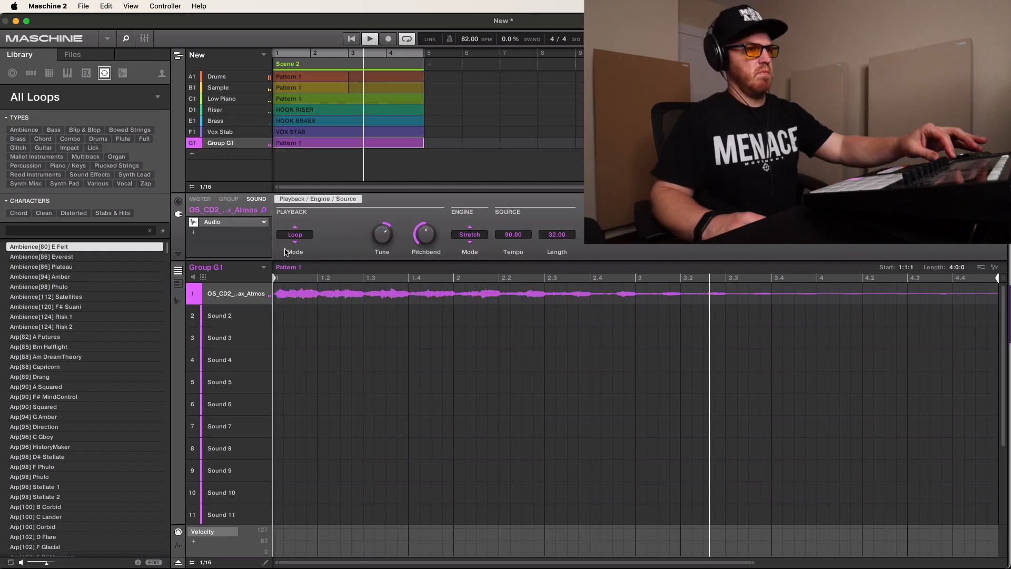
- Remove the OS_CD2 atmosphere loop from Group G1's pattern
{"action": "key", "text": "shift+space"}
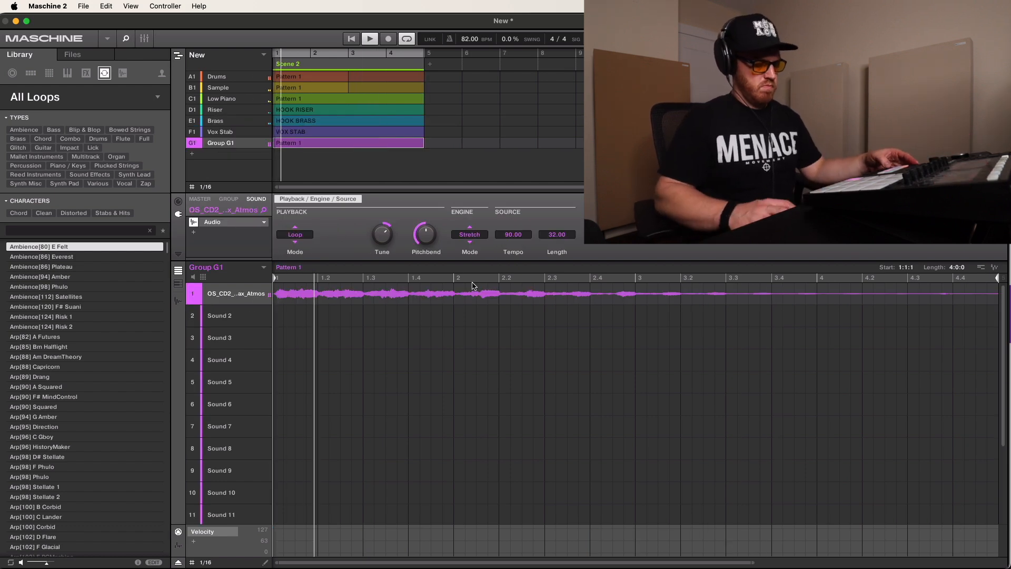
{"action": "key", "text": "space"}
{"action": "double_click", "coordinate": [428, 299]}
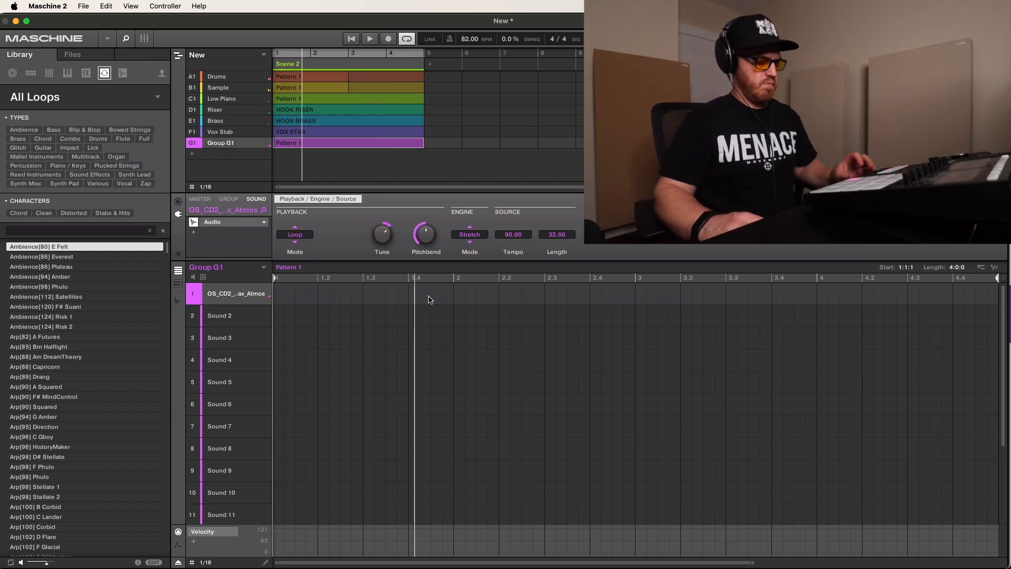
- Switch to Splice and audition the A# minor loops from OS_ETB_160 down to the rhh_kit6_fagan brass and full loops
{"action": "key", "text": "super+Tab"}
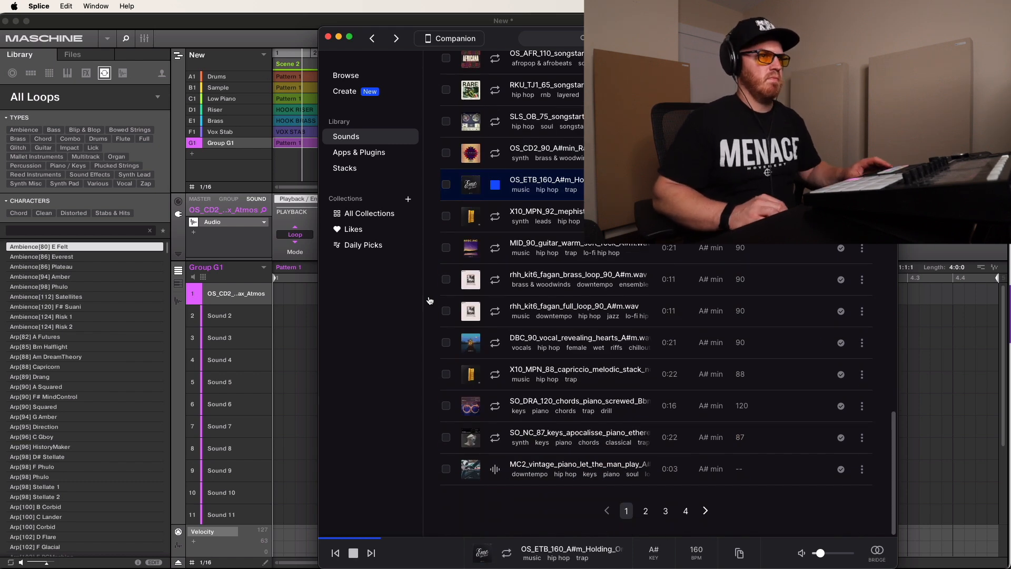
{"action": "key", "text": "Down"}
{"action": "key", "text": "Up"}
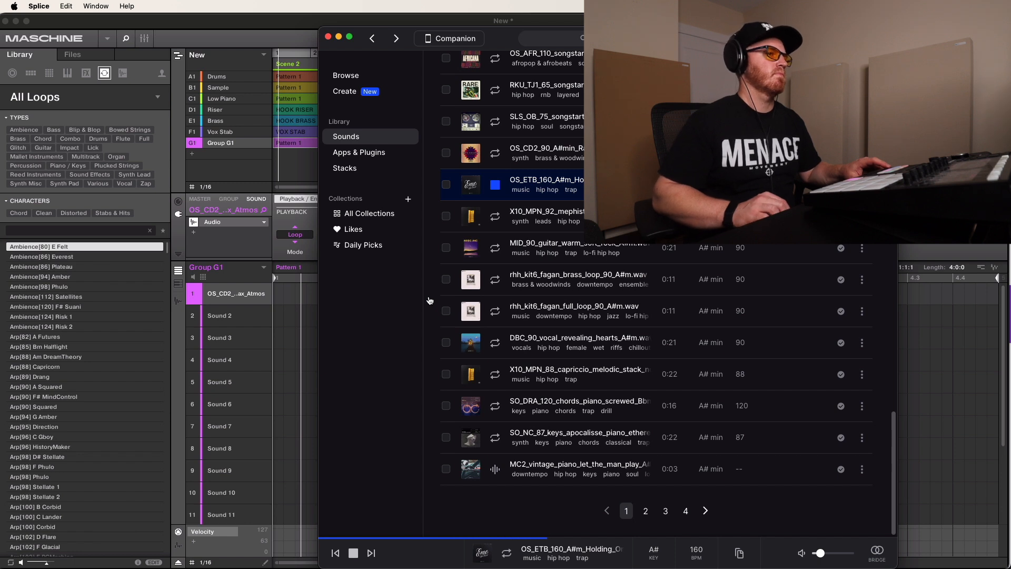
{"action": "key", "text": "Down"}
{"action": "key", "text": "Down"}
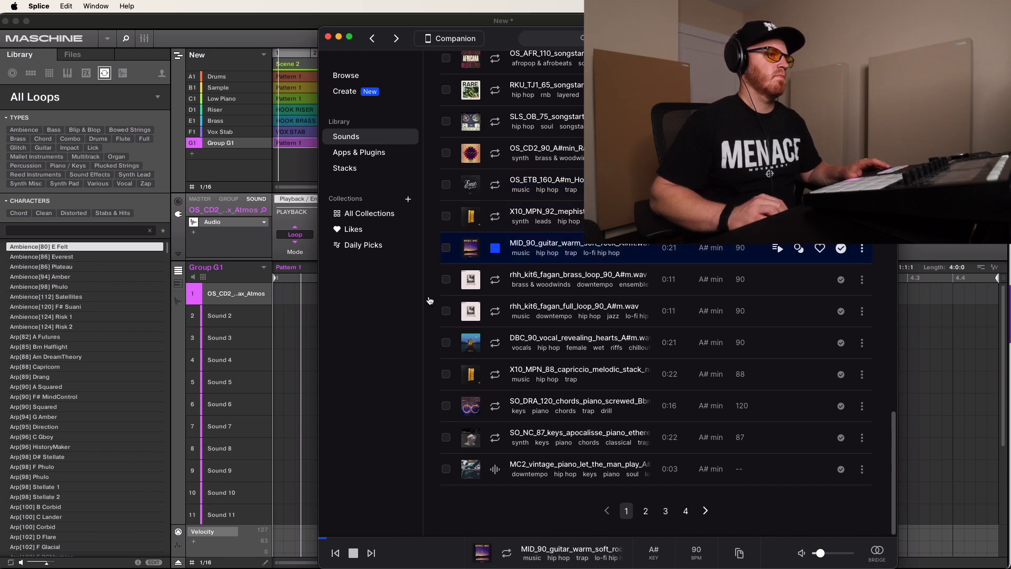
{"action": "key", "text": "Down"}
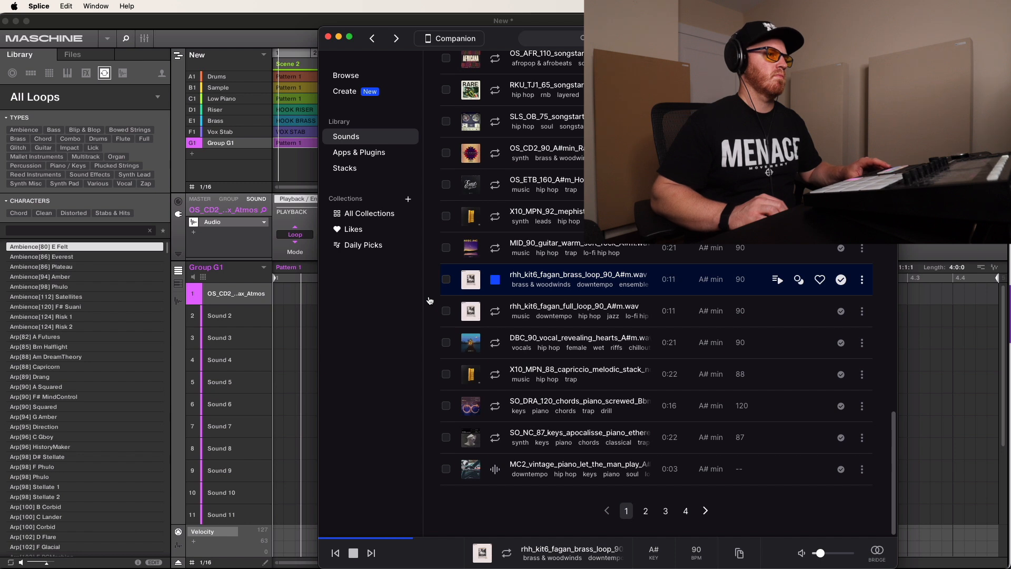
{"action": "key", "text": "Down"}
{"action": "key", "text": "Up"}
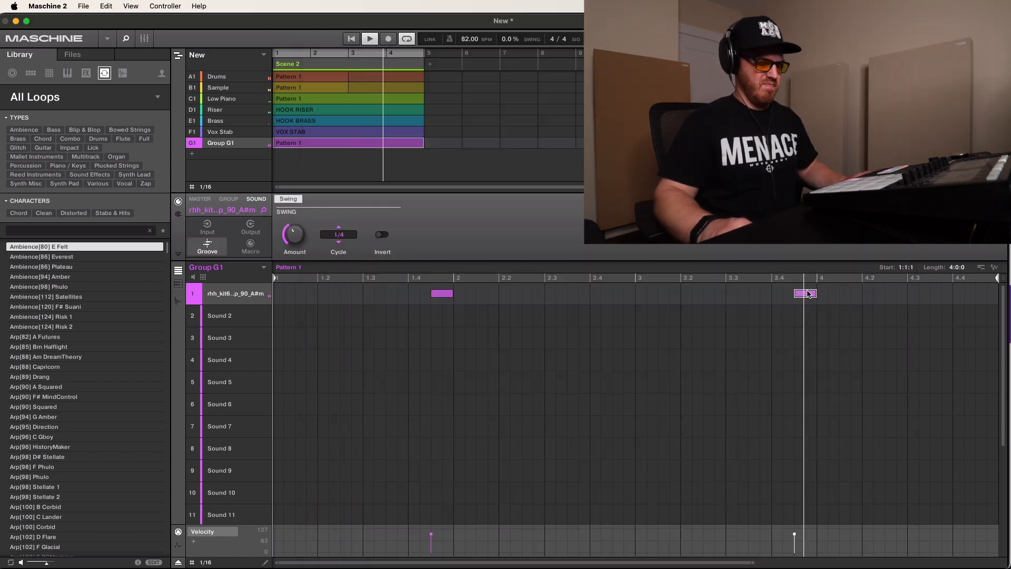
- Rename Group G1 and its first sound to Orch Stab
{"action": "double_click", "coordinate": [228, 142]}
{"action": "type", "text": "Orch"}
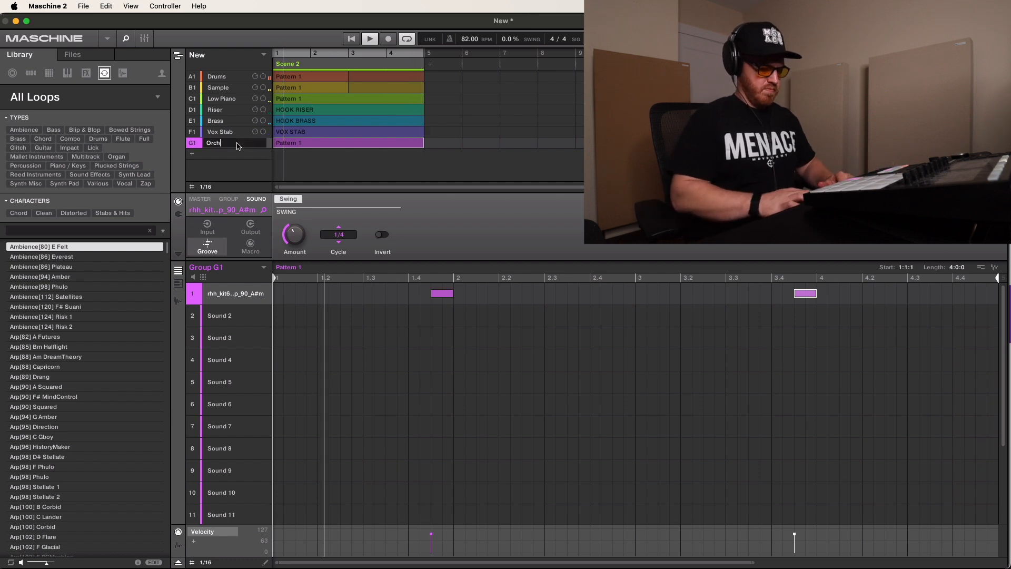
{"action": "type", "text": " Stab"}
{"action": "key", "text": "Return"}
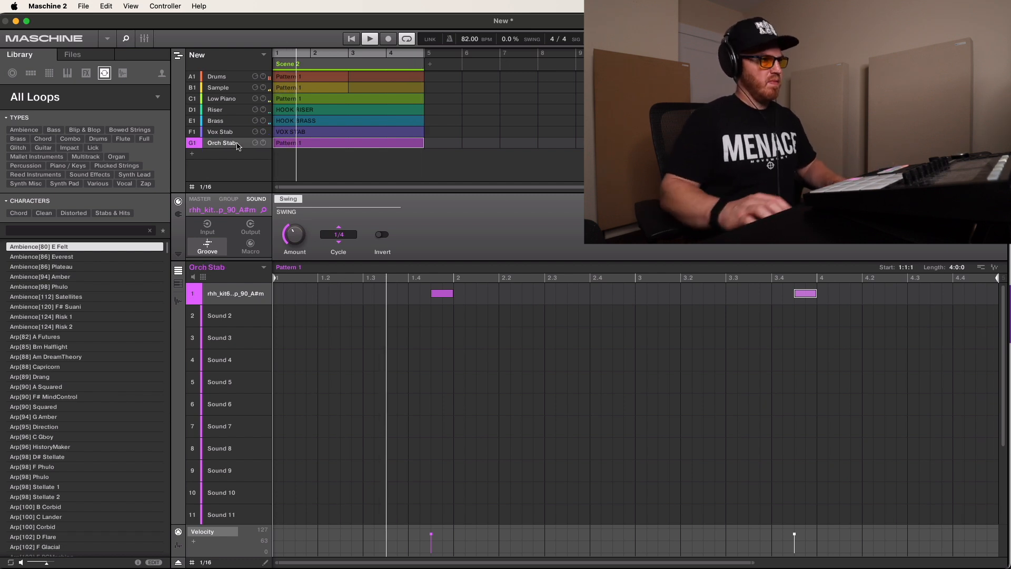
{"action": "double_click", "coordinate": [236, 294]}
{"action": "type", "text": "Orch Stab"}
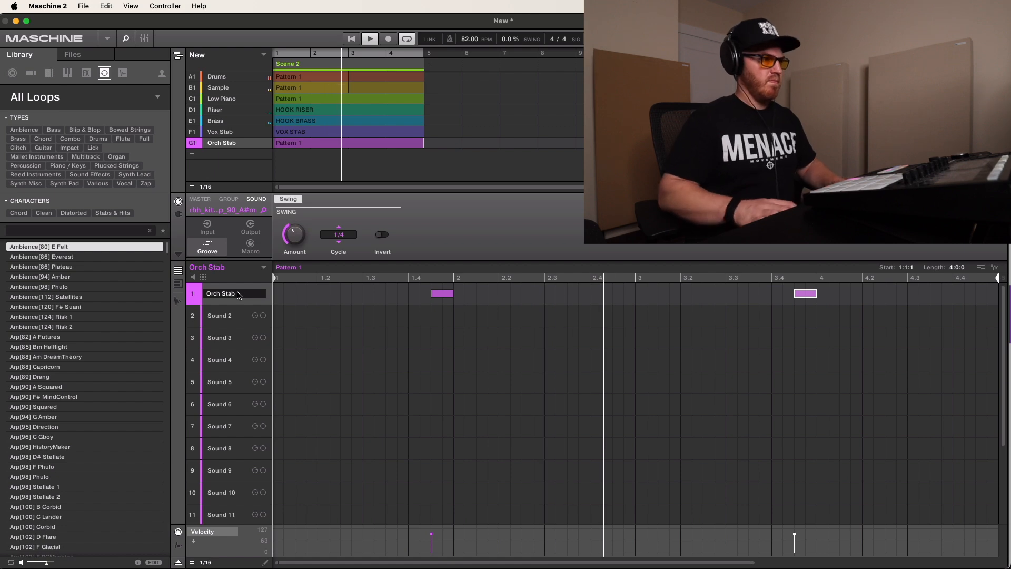
{"action": "key", "text": "Return"}
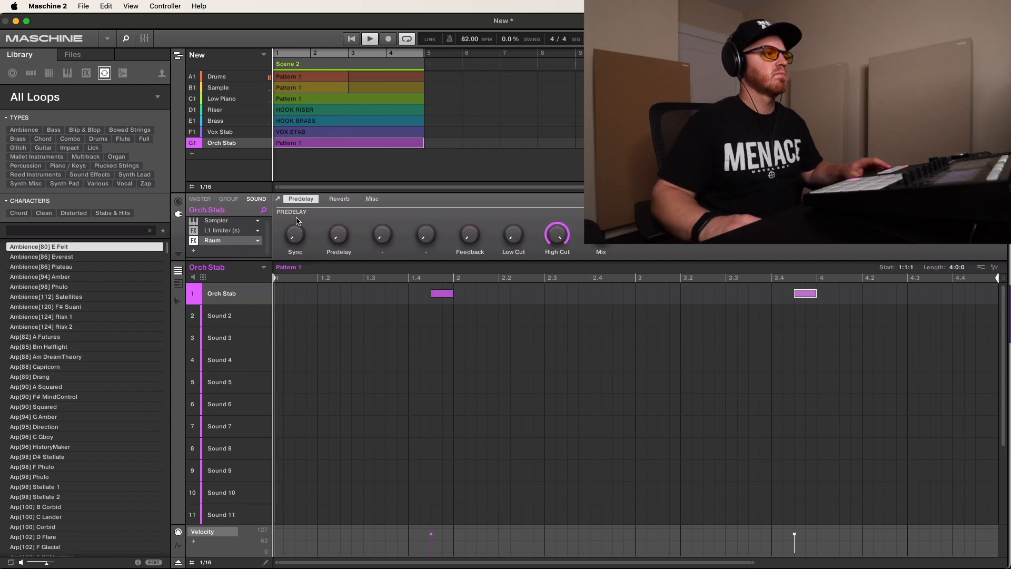
- Open the Raum reverb on the Orch Stab sound and lower its Mix amount, closing the plug-in window when done
{"action": "left_click", "coordinate": [237, 238]}
{"action": "left_click_drag", "start_coordinate": [182, 141], "coordinate": [182, 161]}
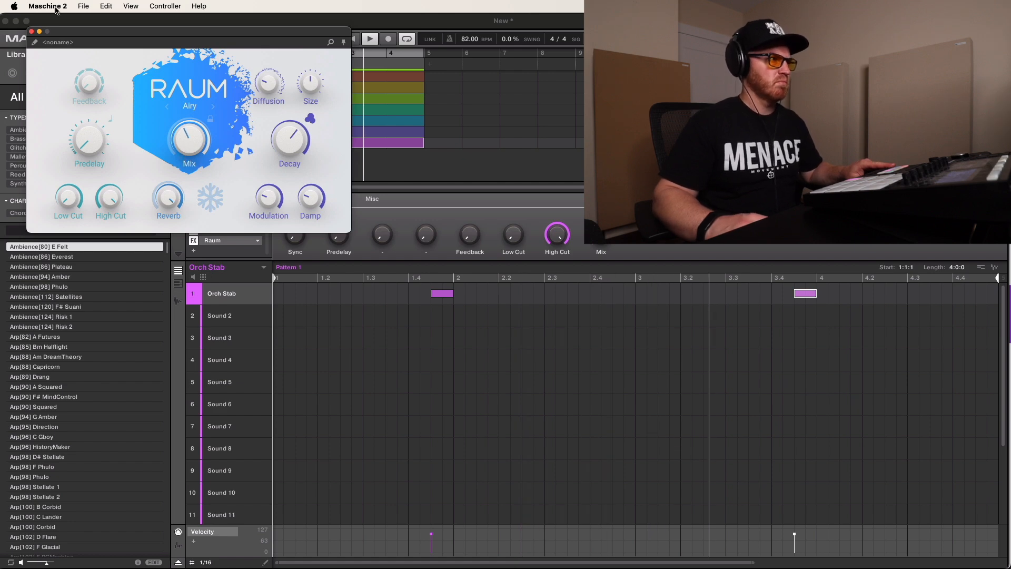
{"action": "left_click", "coordinate": [32, 32]}
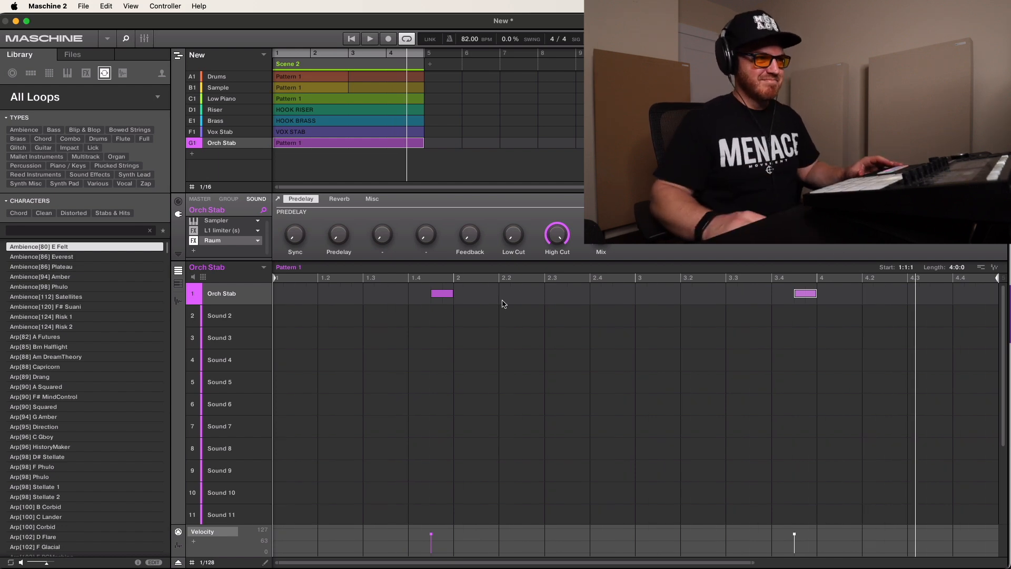
- Delay both Orch Stab notes slightly on the 1/128 grid and add a new empty group below Orch Stab
{"action": "left_click_drag", "start_coordinate": [494, 296], "coordinate": [870, 307]}
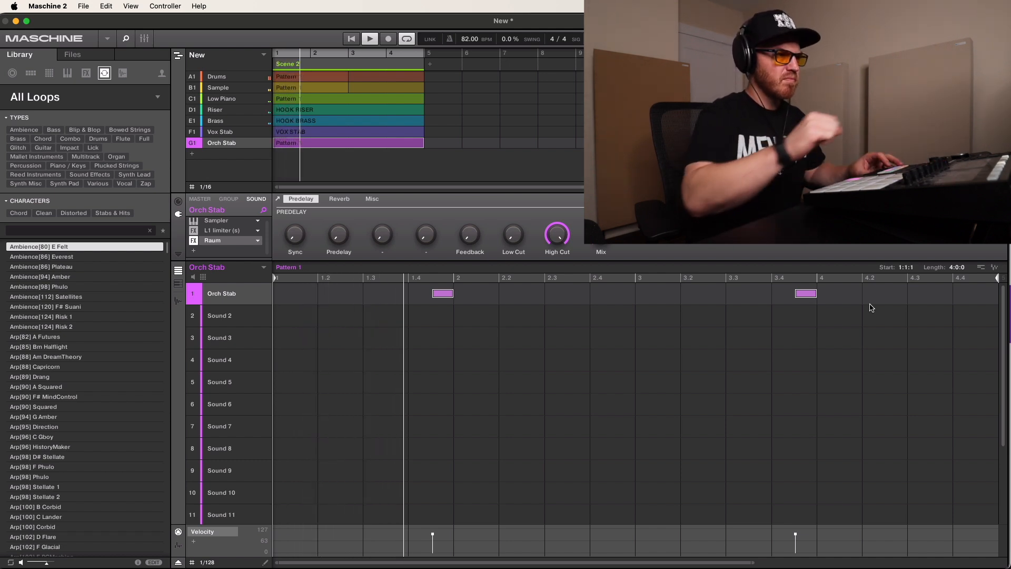
{"action": "scroll", "coordinate": [871, 308], "scroll_direction": "down", "scroll_amount": 4}
{"action": "scroll", "coordinate": [870, 305], "scroll_direction": "down", "scroll_amount": 1}
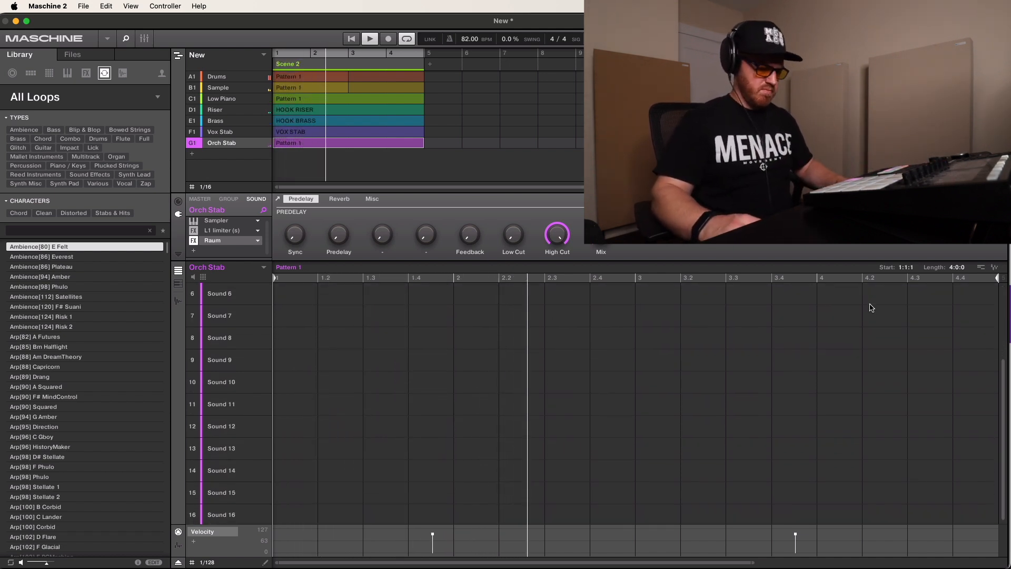
{"action": "left_click", "coordinate": [193, 154]}
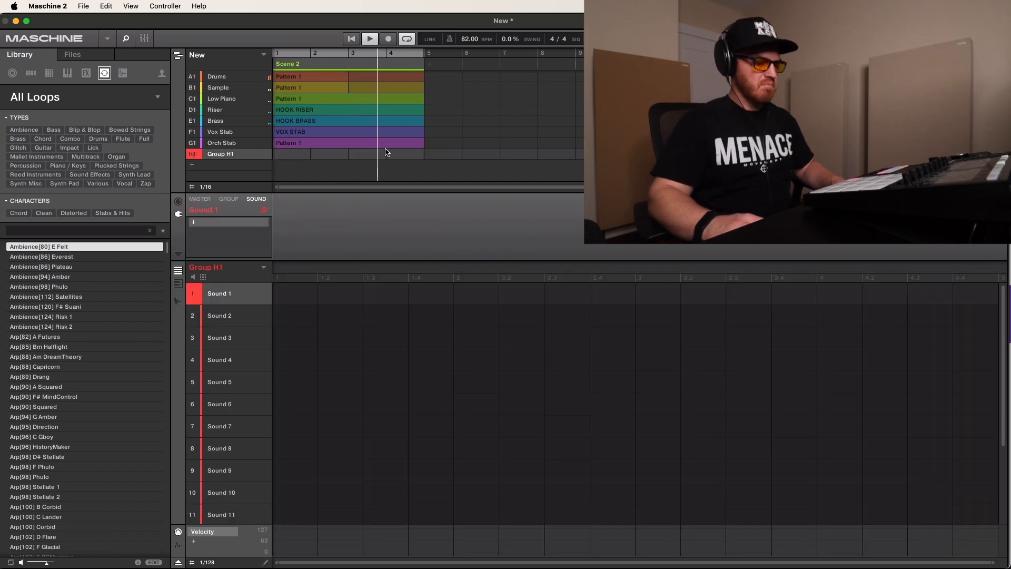